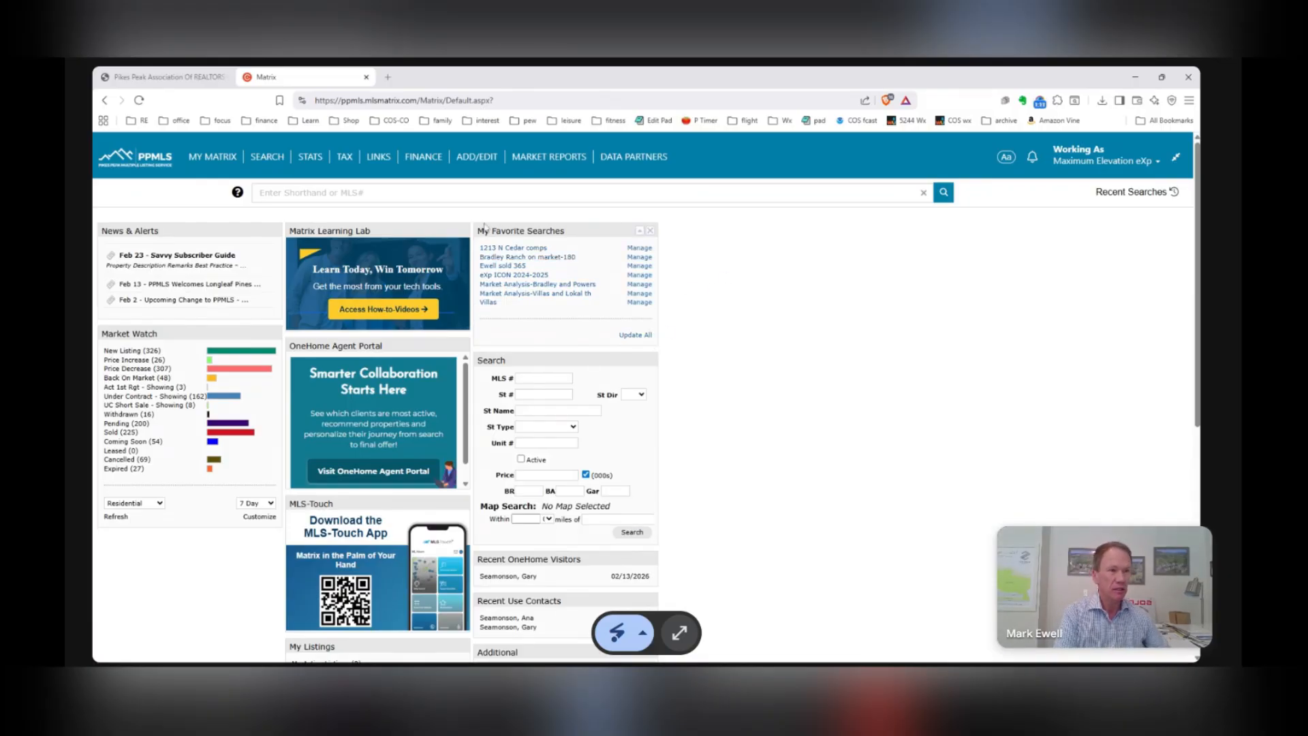
Open the residential default search form and look over its criteria.
mouse_move(267, 160)
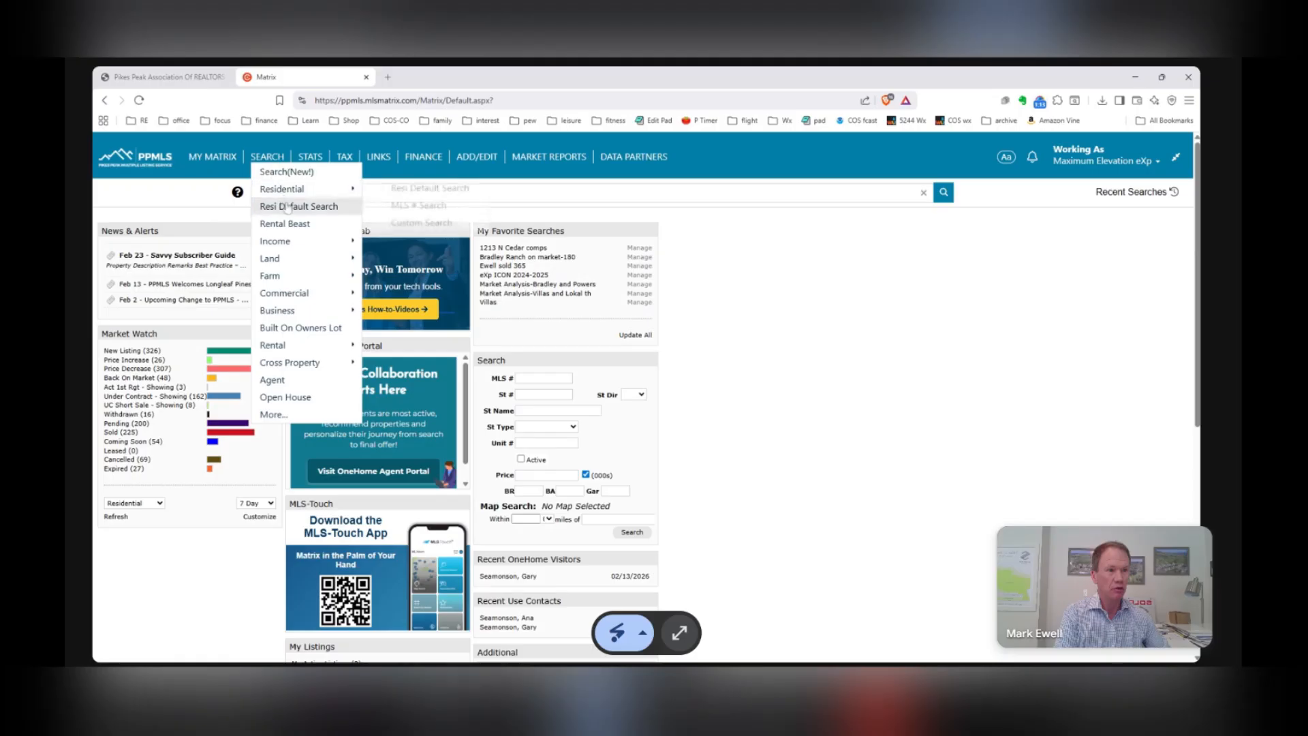
left_click(294, 207)
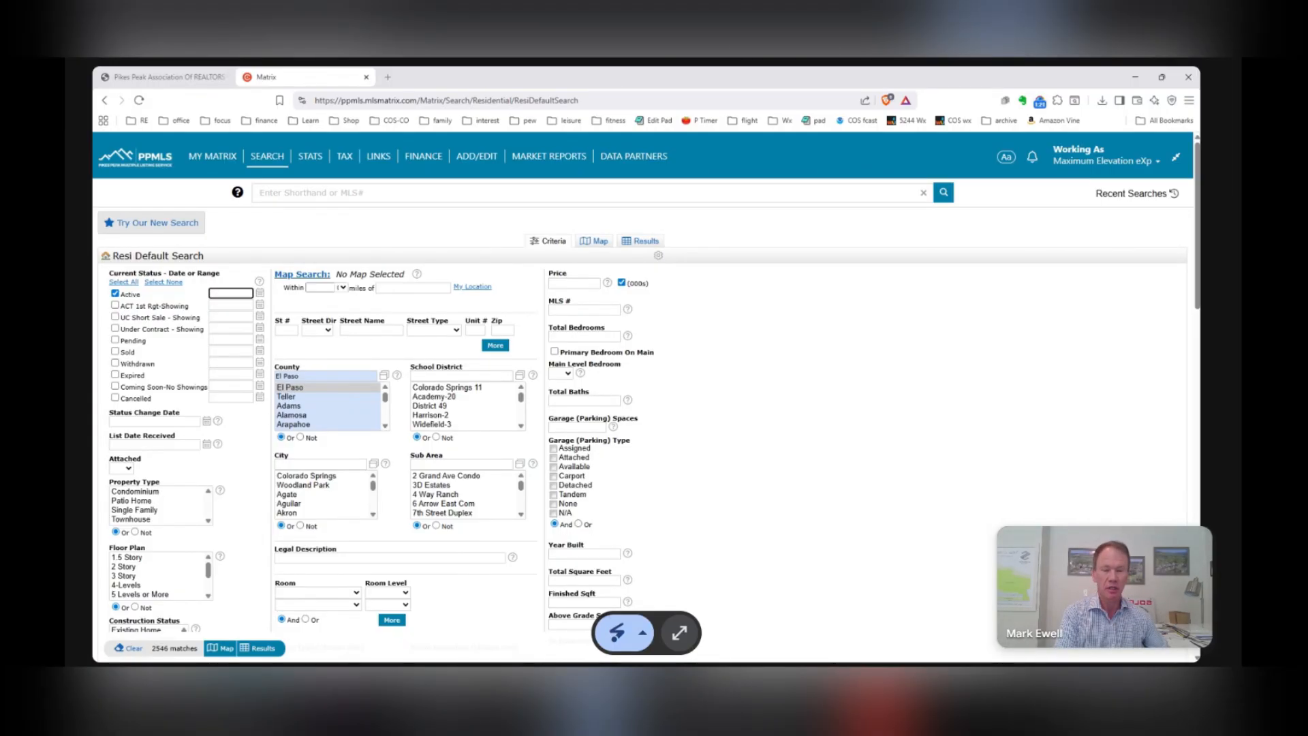
scroll(677, 327, "down", 3)
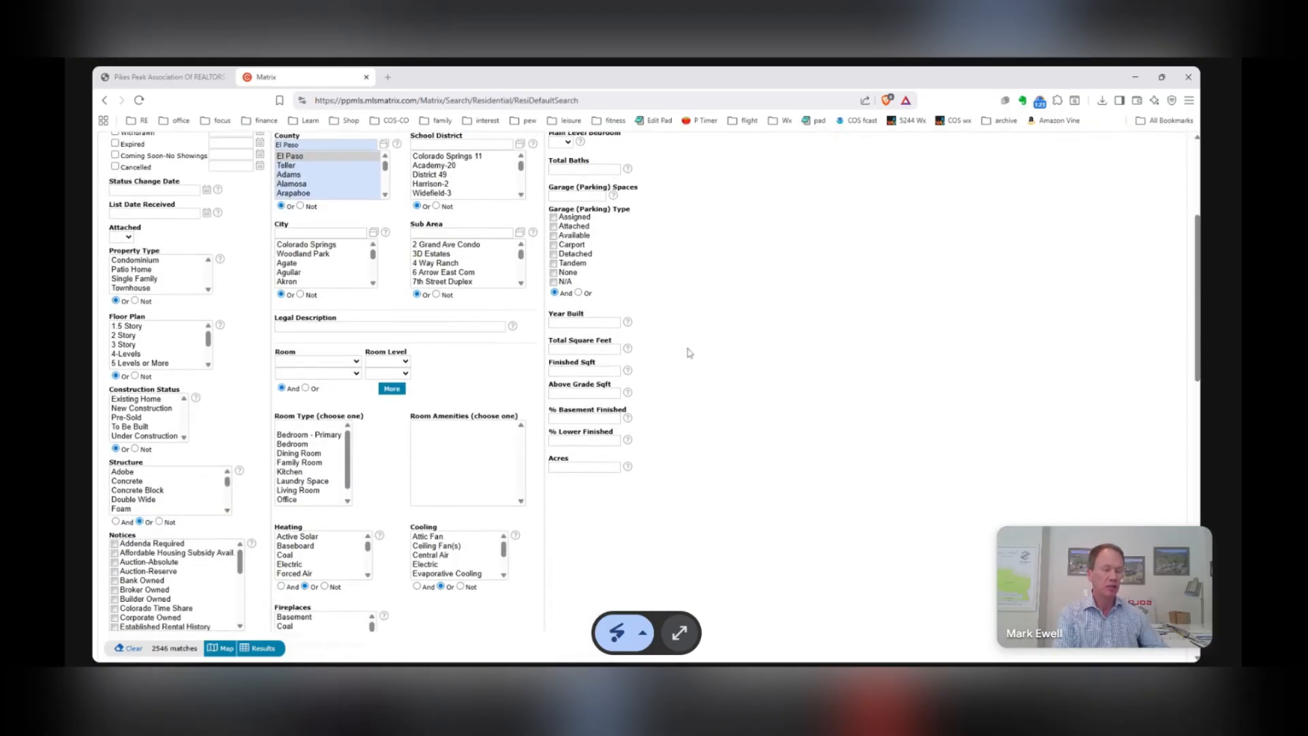
scroll(684, 337, "up", 3)
Change the search status from Active to Sold with the date range 7/1/2022-12/31/2025.
left_click(115, 294)
left_click(116, 351)
key("Tab")
type("7/")
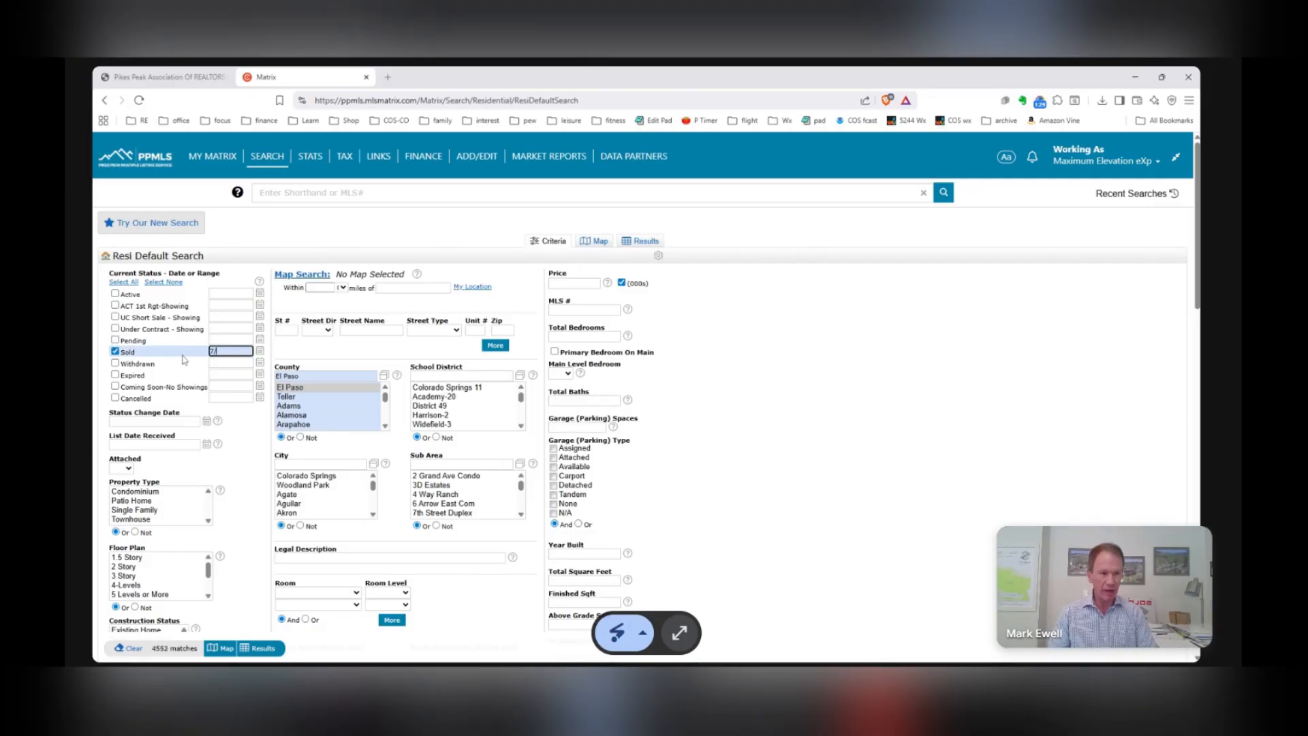
type("1/2022")
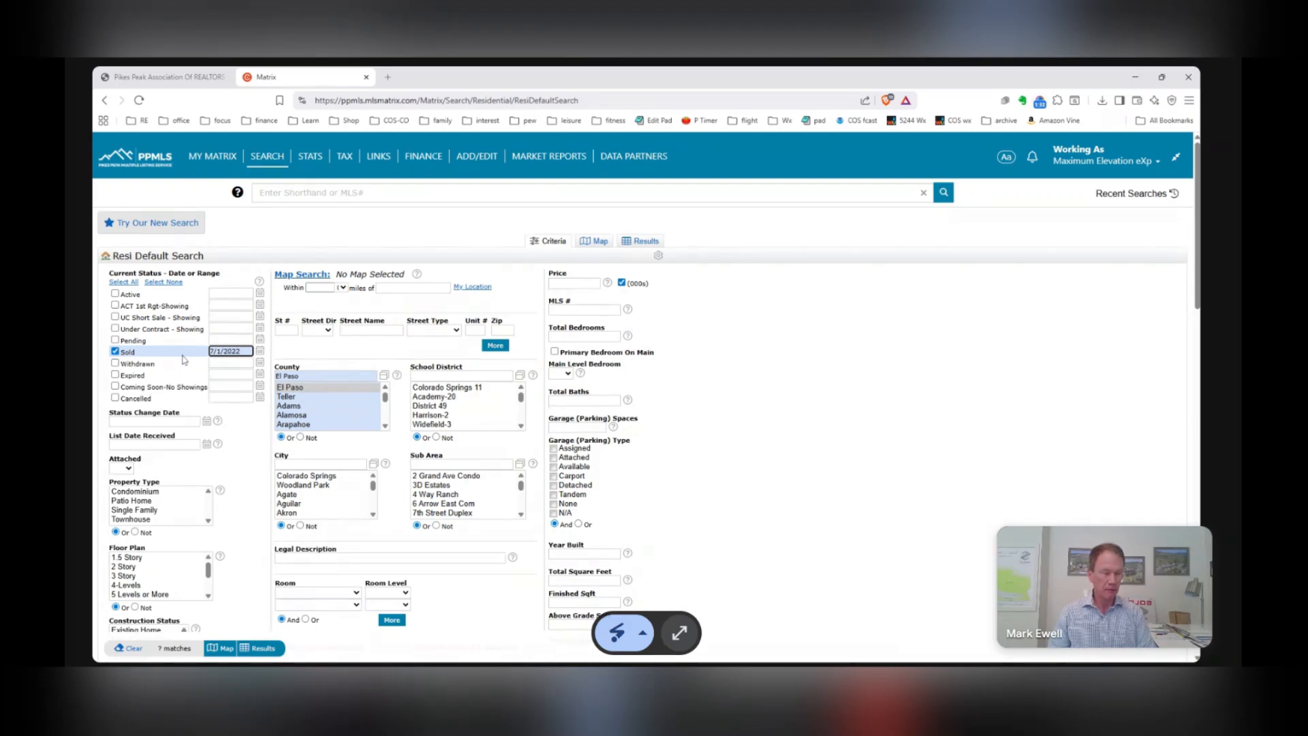
type("-12/31")
type("/2025")
left_click(703, 408)
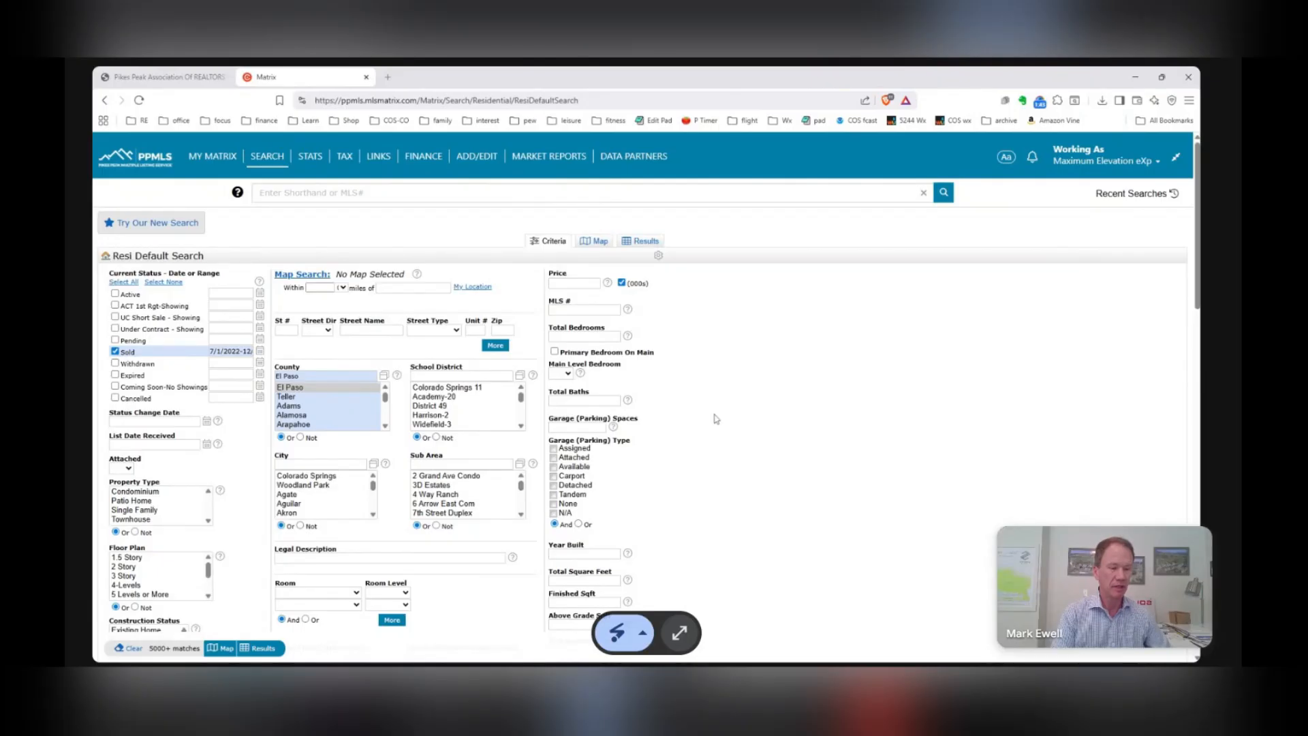
Filter by construction status one value at a time: New Construction, Pre-Sold, To Be Built and Under Construction.
scroll(260, 470, "down", 3)
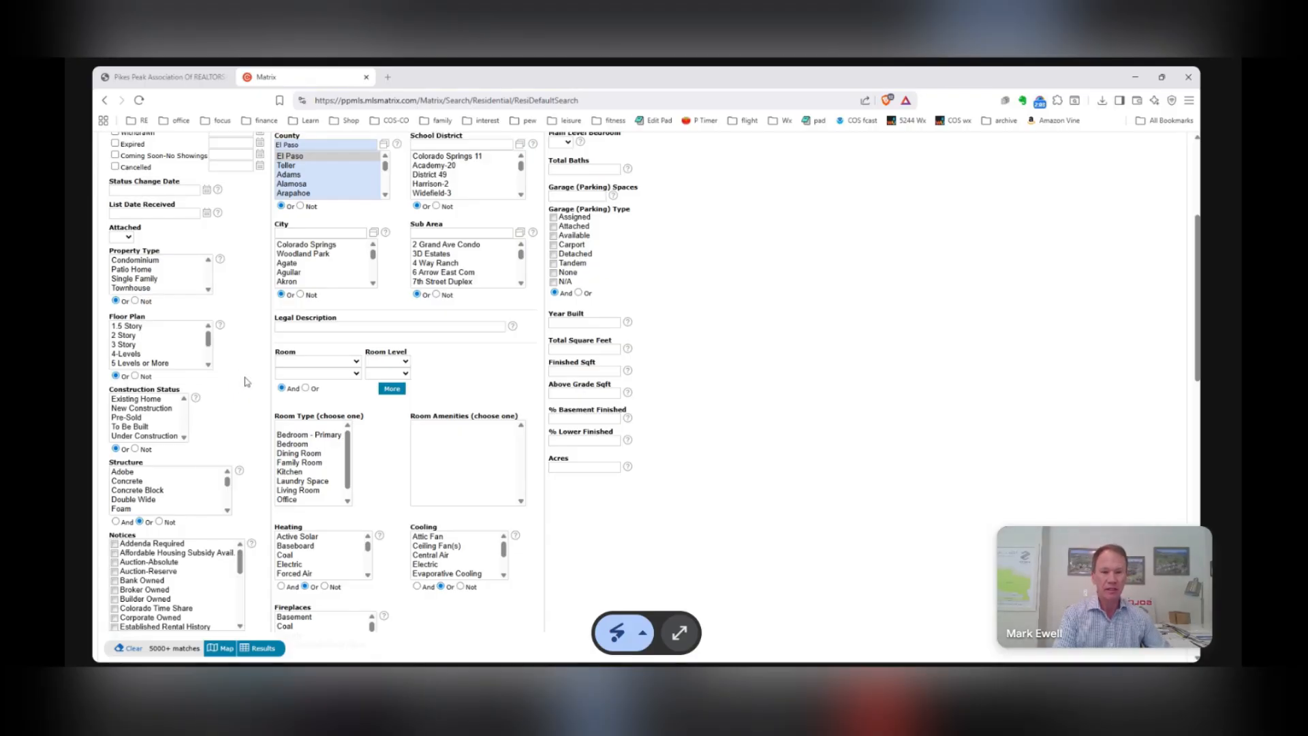
left_click(168, 409)
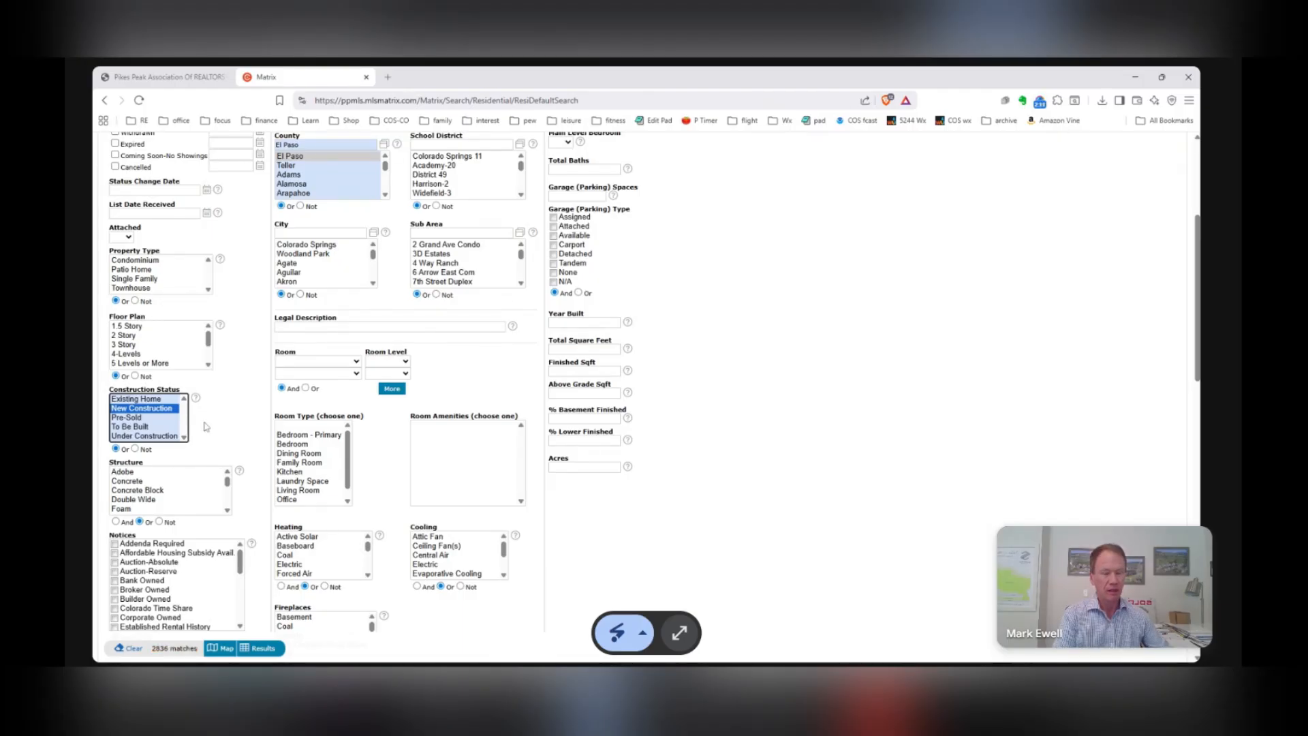
left_click(160, 417)
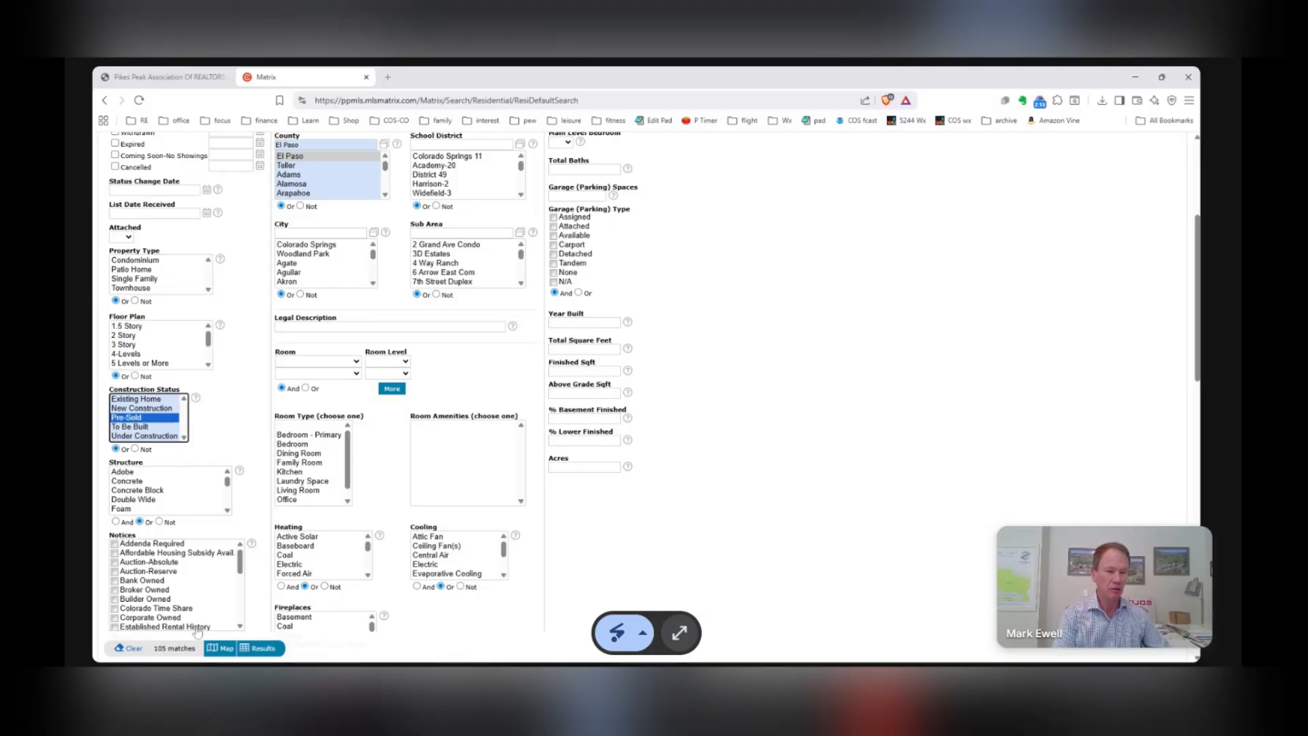
left_click(162, 426)
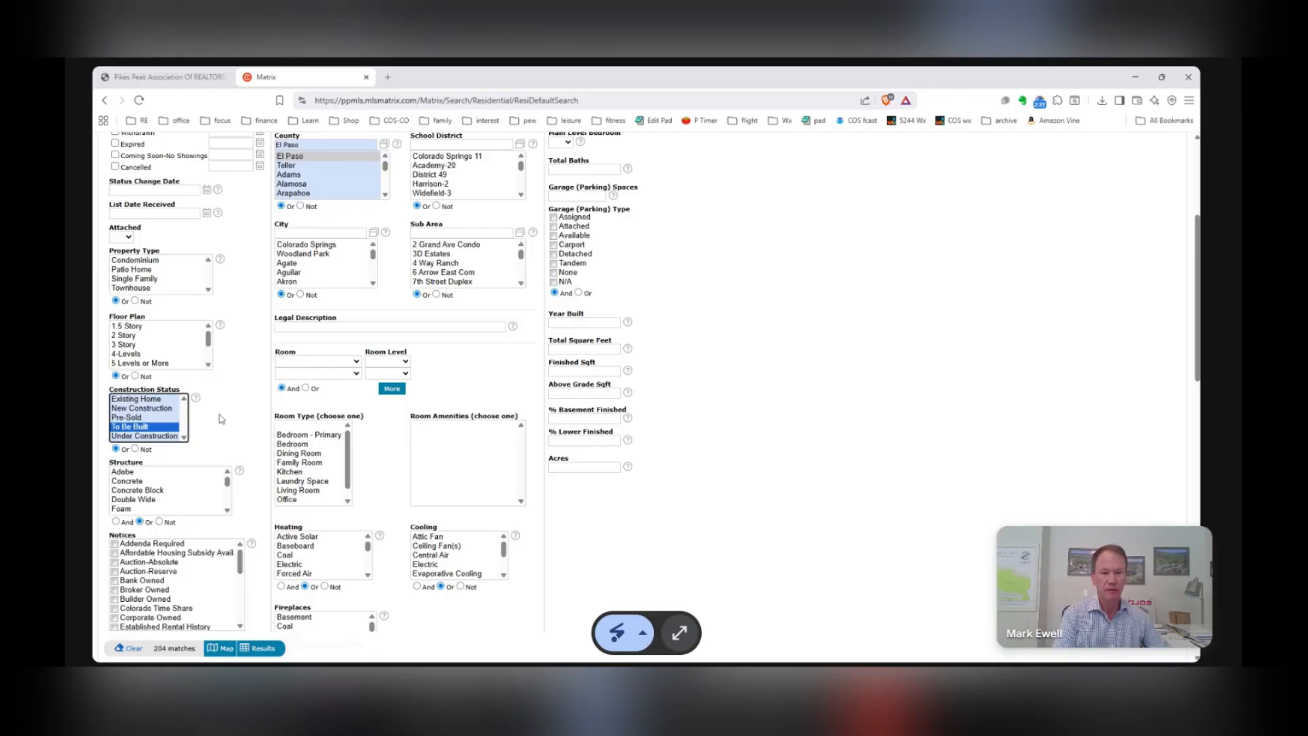
left_click(163, 435, "ctrl")
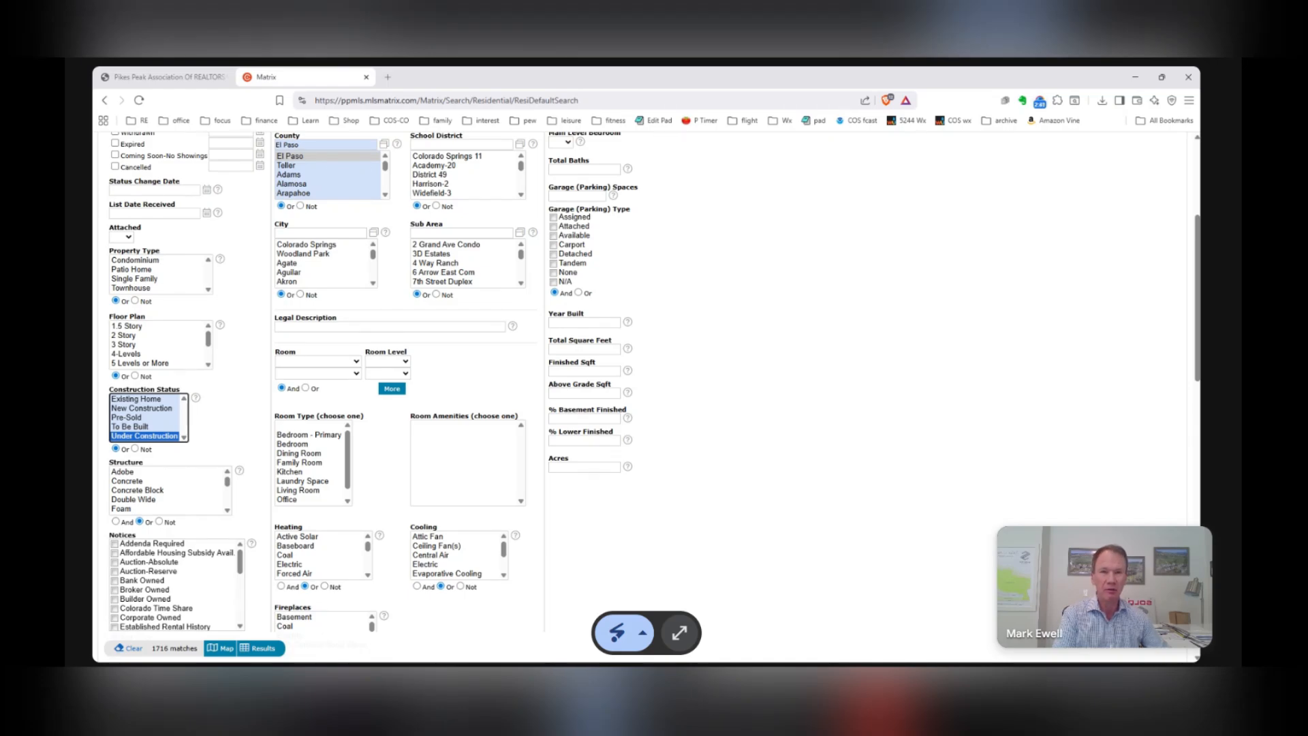
left_click(160, 410)
left_click(169, 436)
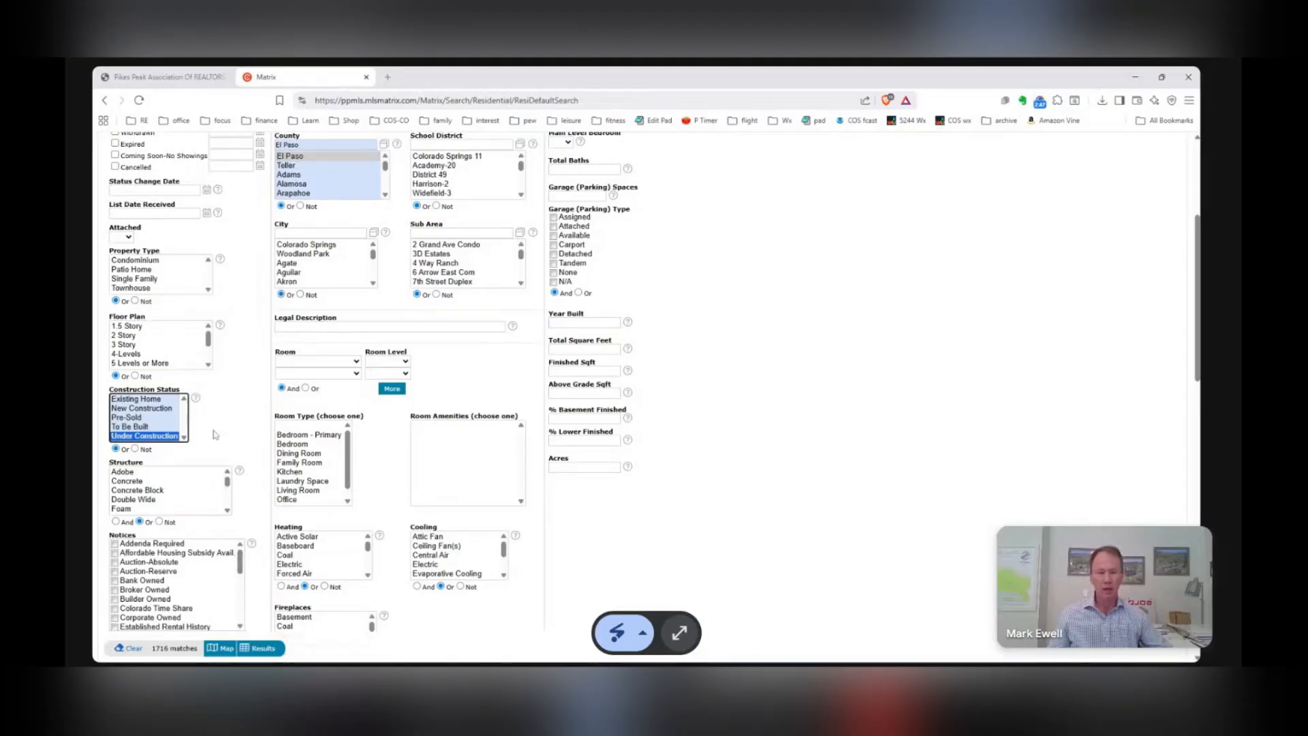
Select New Construction, Pre-Sold, To Be Built and Under Construction together as construction statuses and show the matches on the map.
left_click_drag(156, 436, 148, 408)
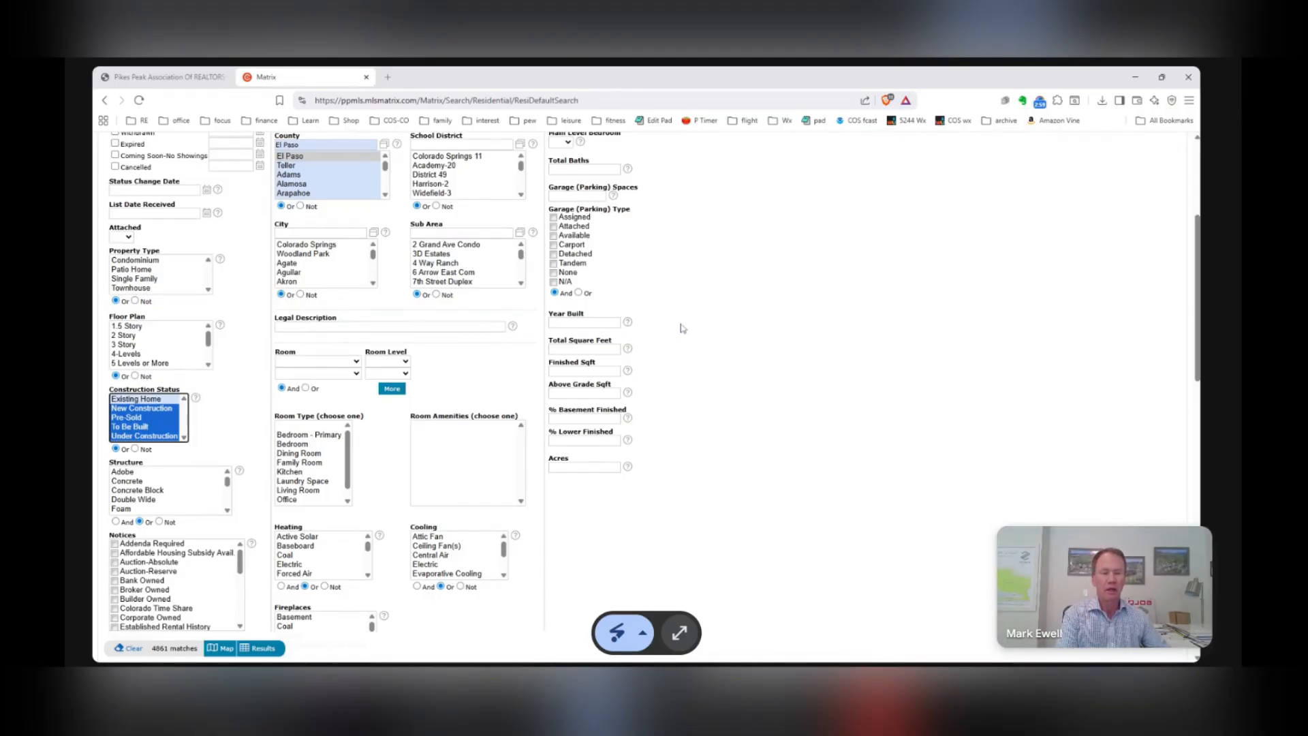
scroll(682, 328, "up", 4)
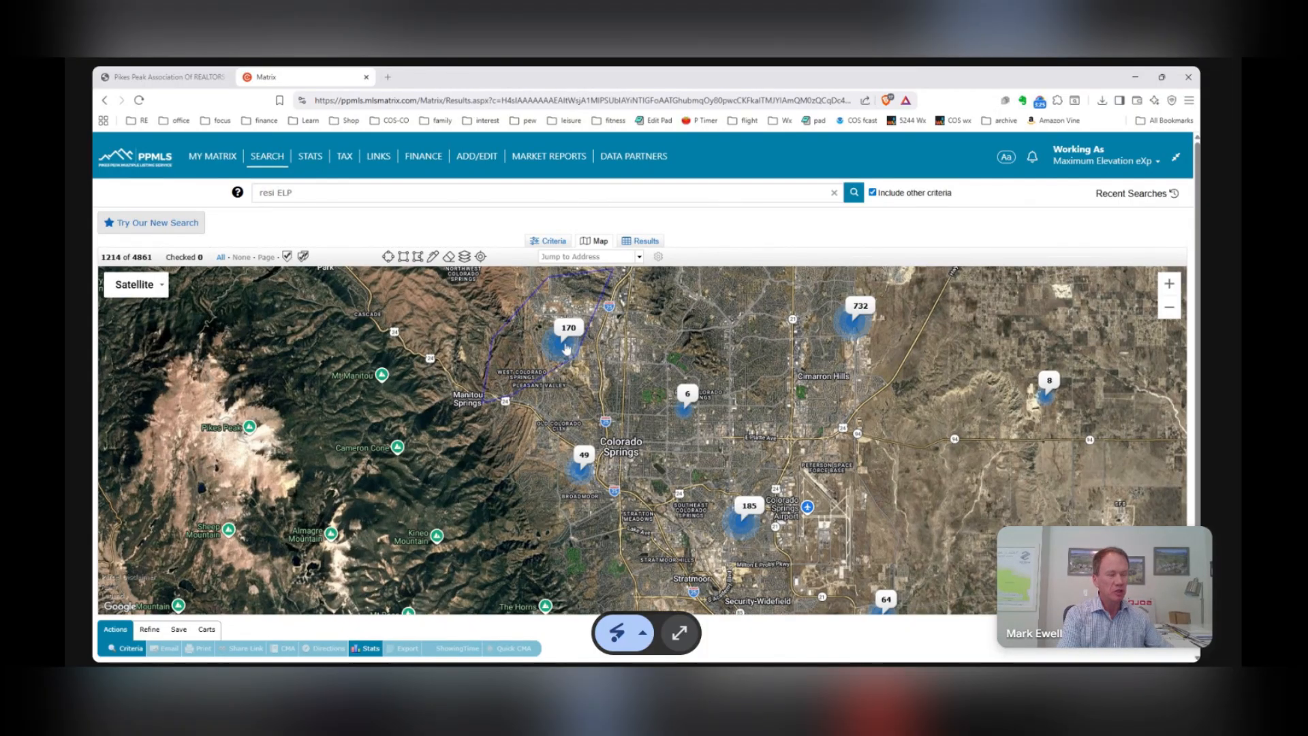
Draw a closed polygon search area on the map from Cimarron Hills northeast past Falcon, across Black Forest and back along the Briargate side.
mouse_move(865, 326)
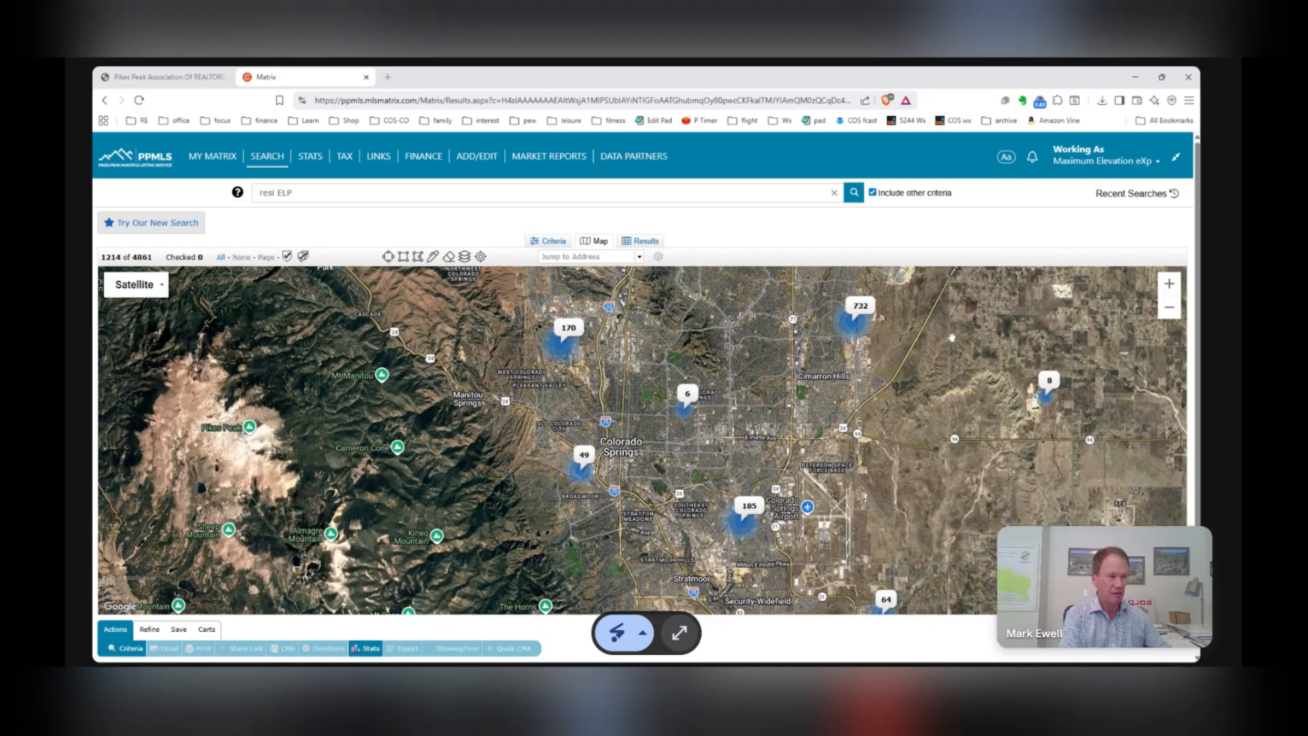
left_click_drag(957, 336, 937, 421)
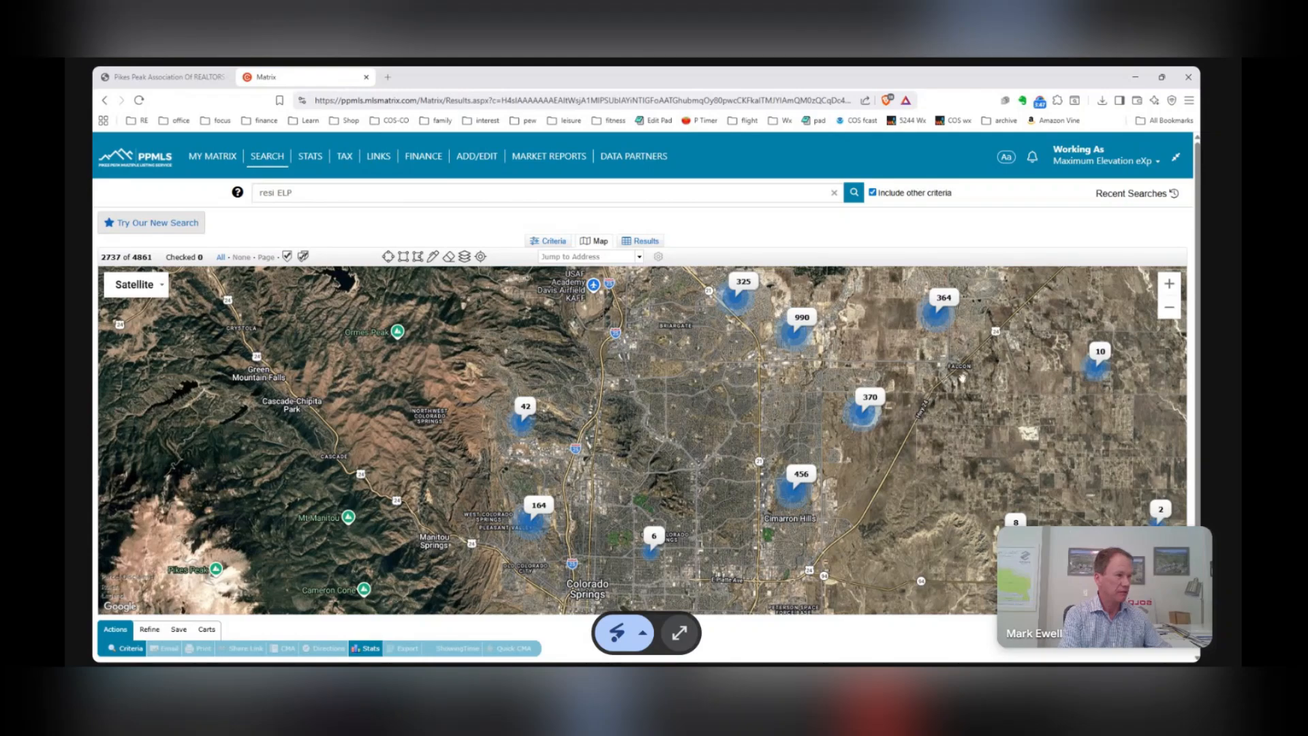
left_click_drag(962, 421, 957, 402)
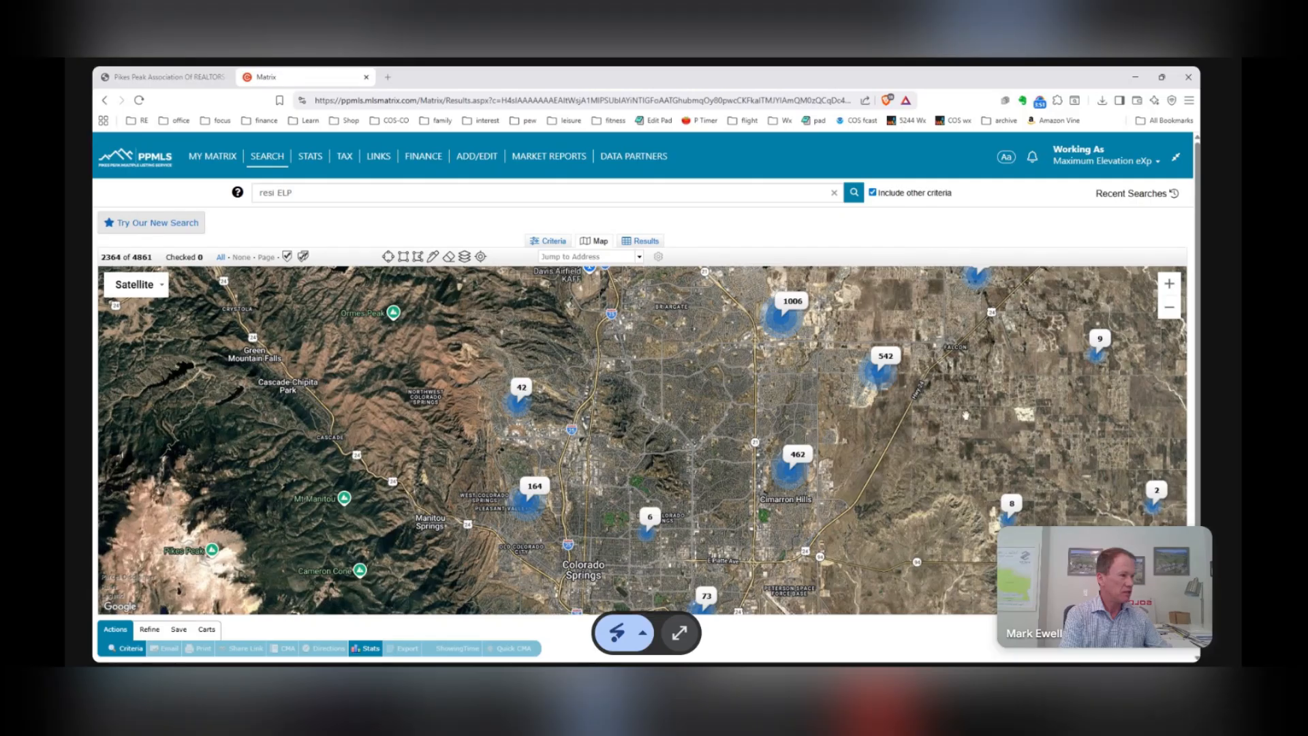
left_click_drag(981, 363, 922, 424)
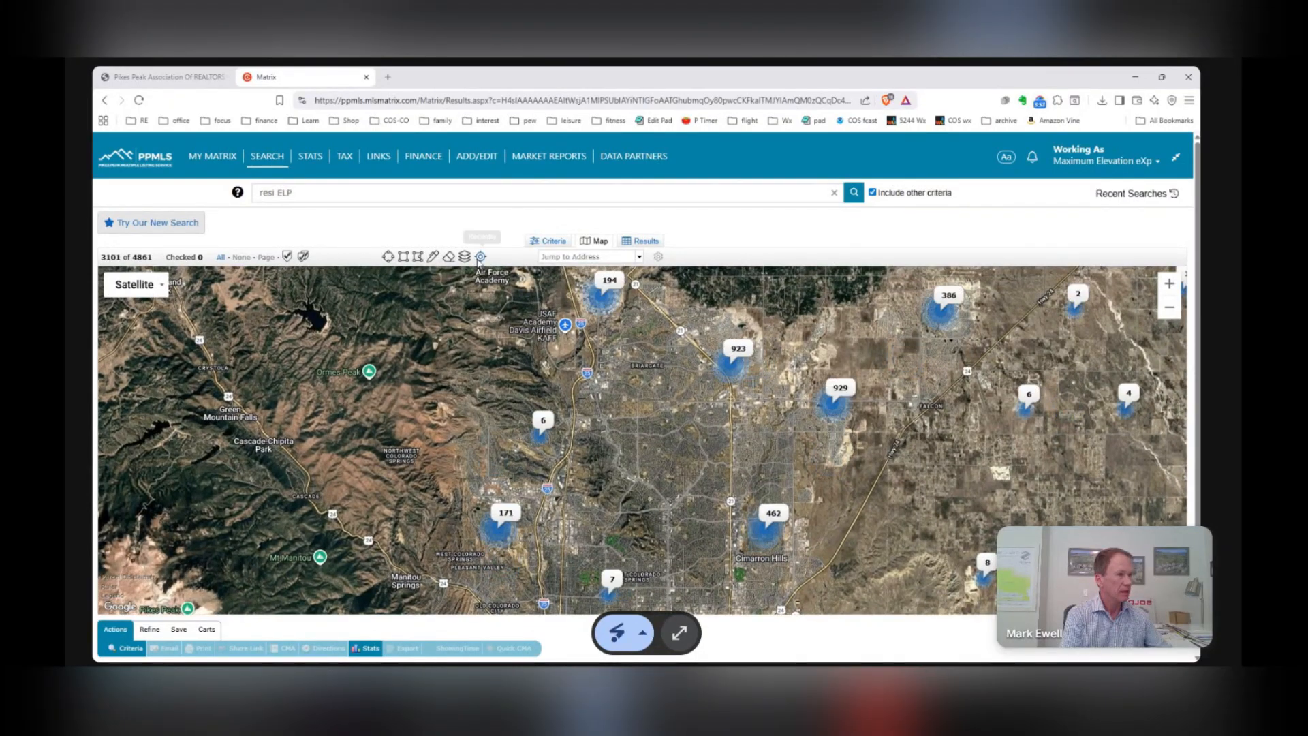
left_click(418, 257)
left_click(731, 591)
left_click(812, 586)
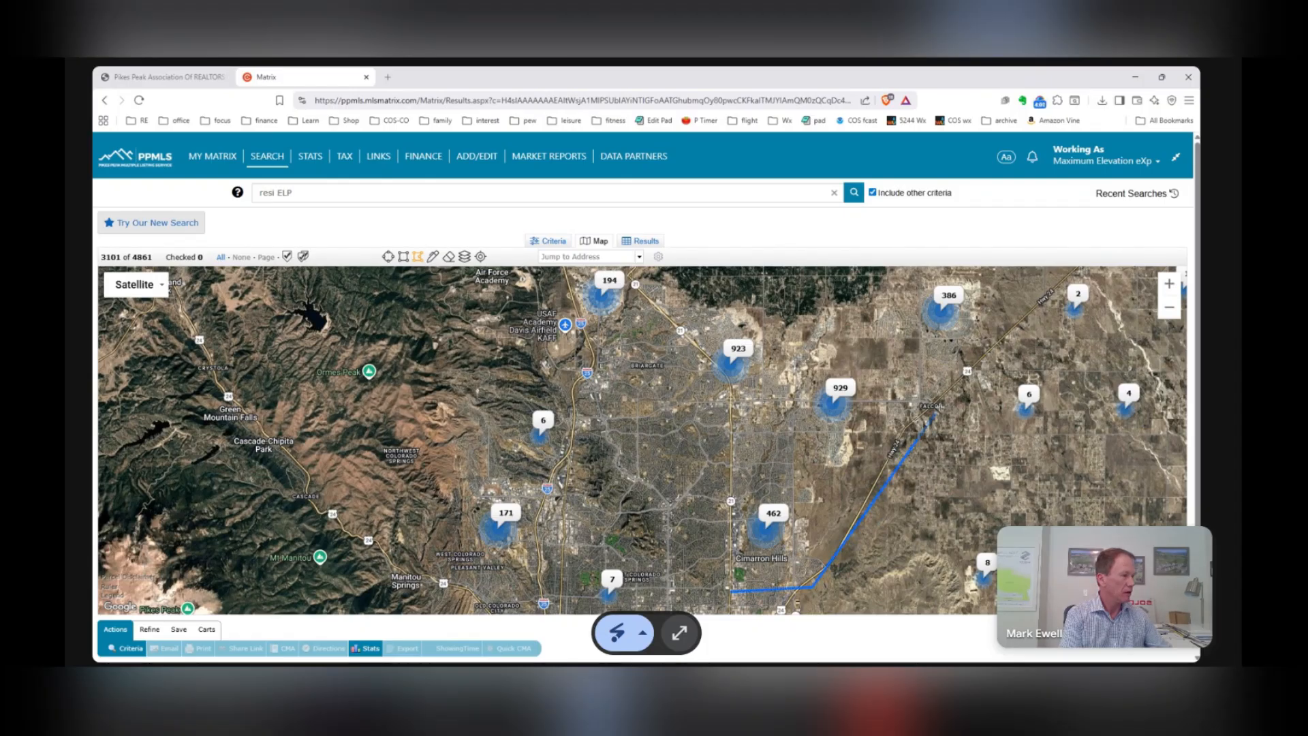
left_click(980, 353)
left_click_drag(1017, 324, 989, 407)
left_click(999, 410)
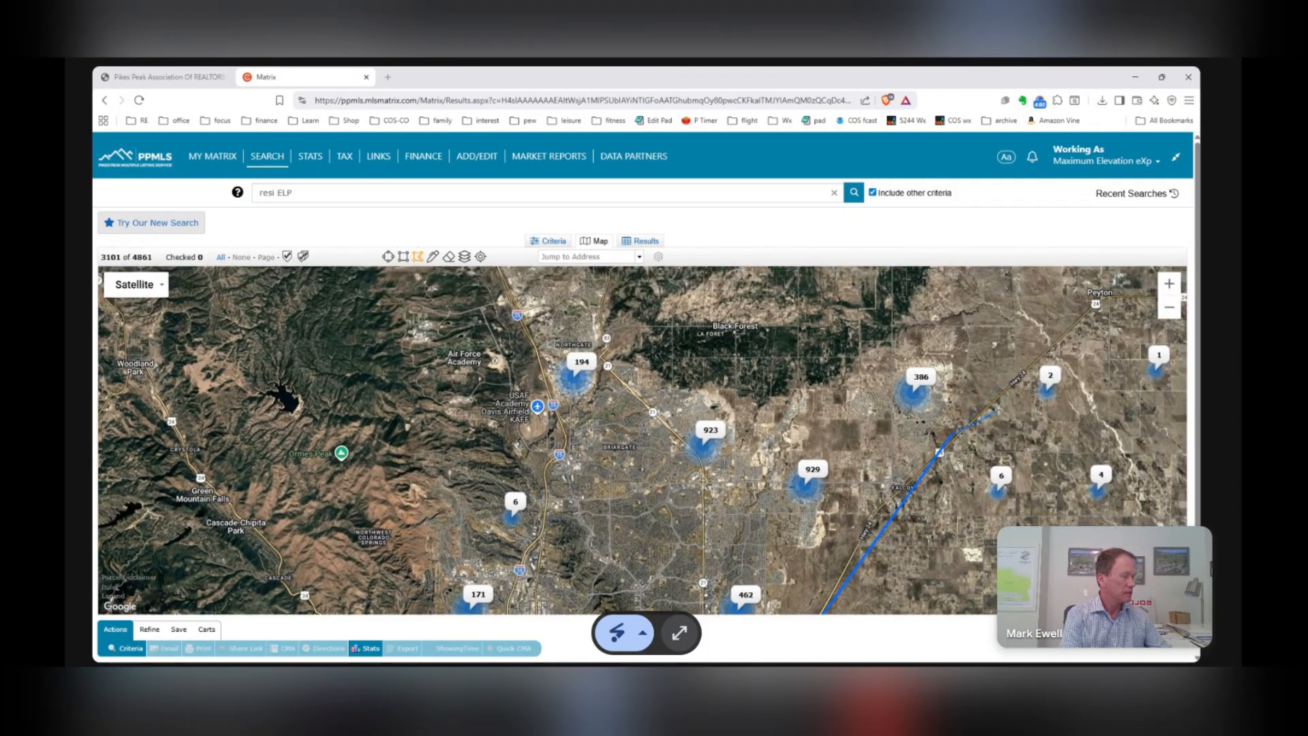
left_click(970, 335)
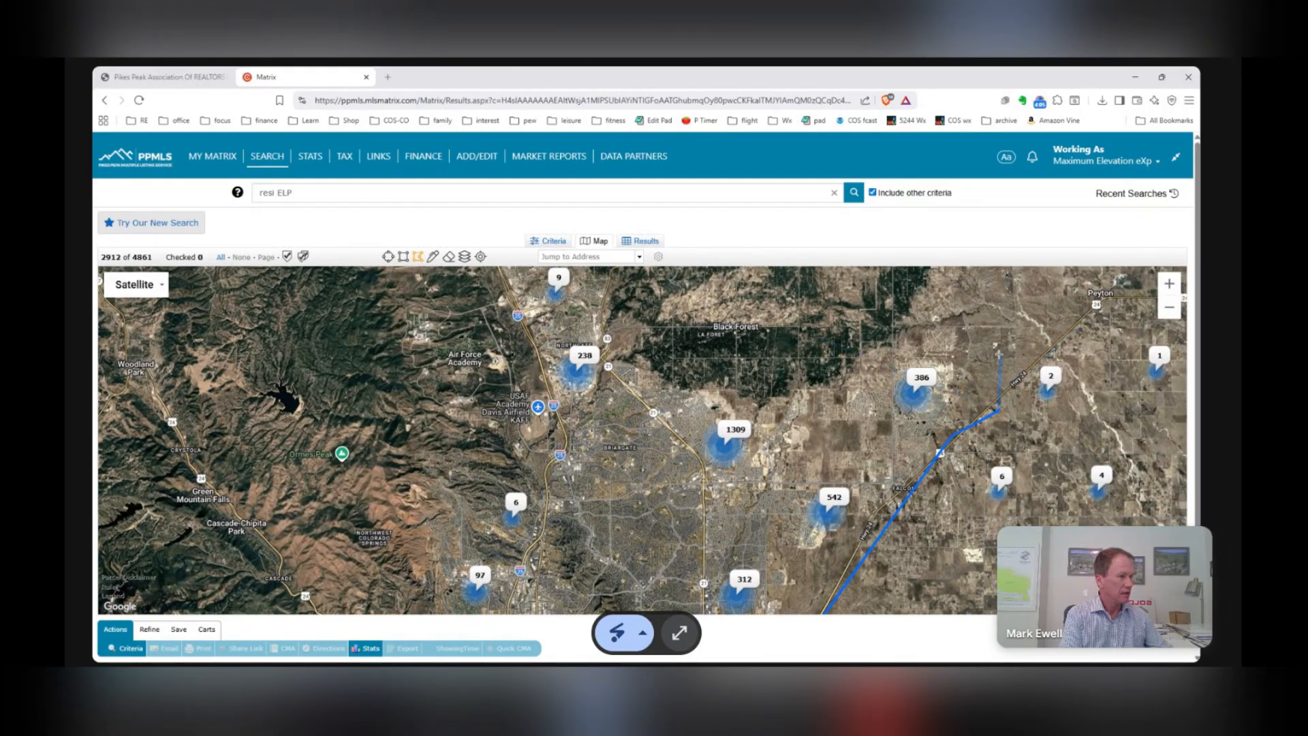
left_click(804, 345)
left_click(698, 367)
left_click(652, 408)
left_click(655, 442)
left_click_drag(676, 457, 675, 368)
left_click(702, 389)
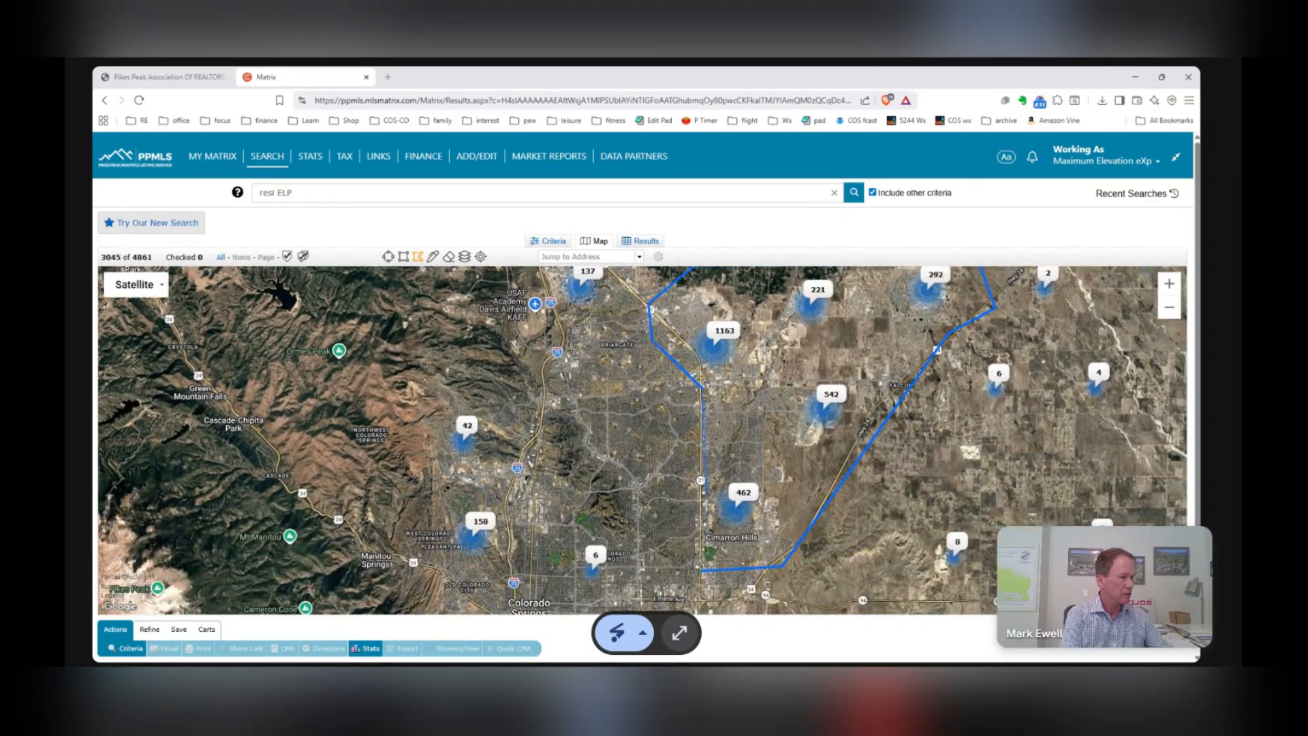
left_click(703, 570)
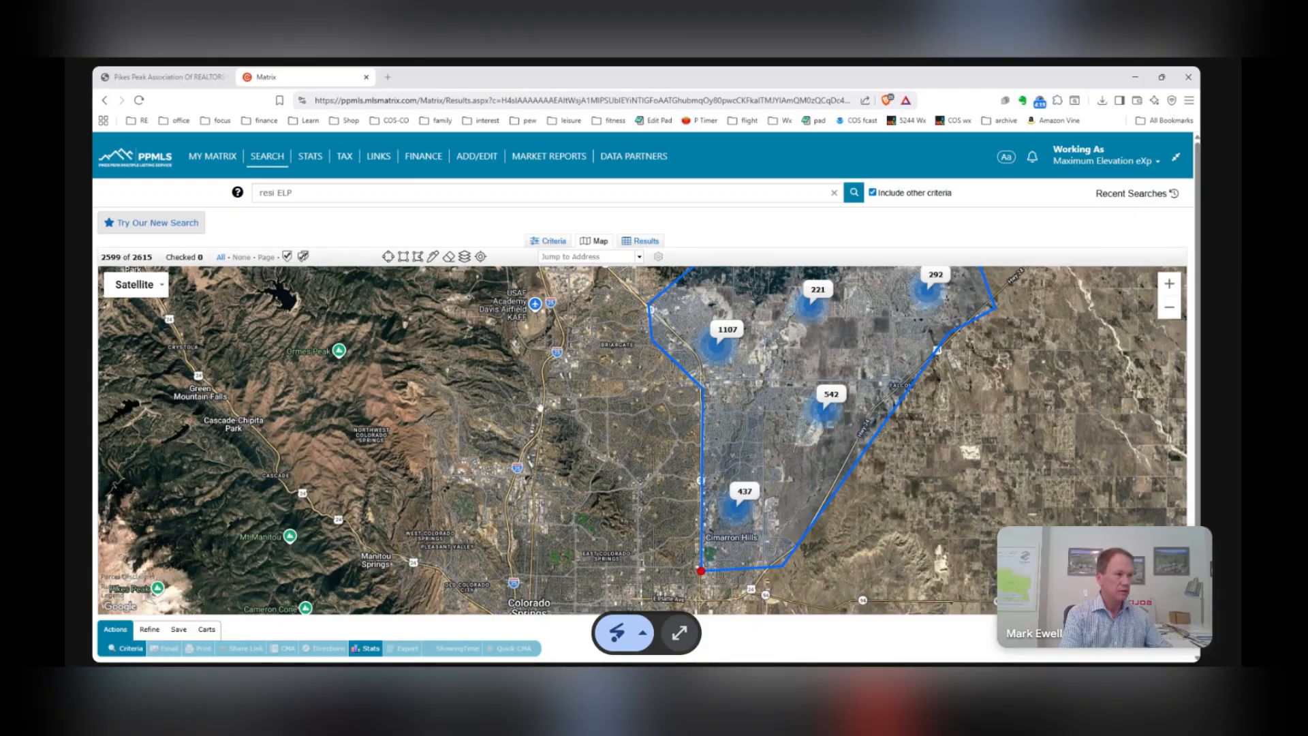
left_click_drag(623, 410, 576, 442)
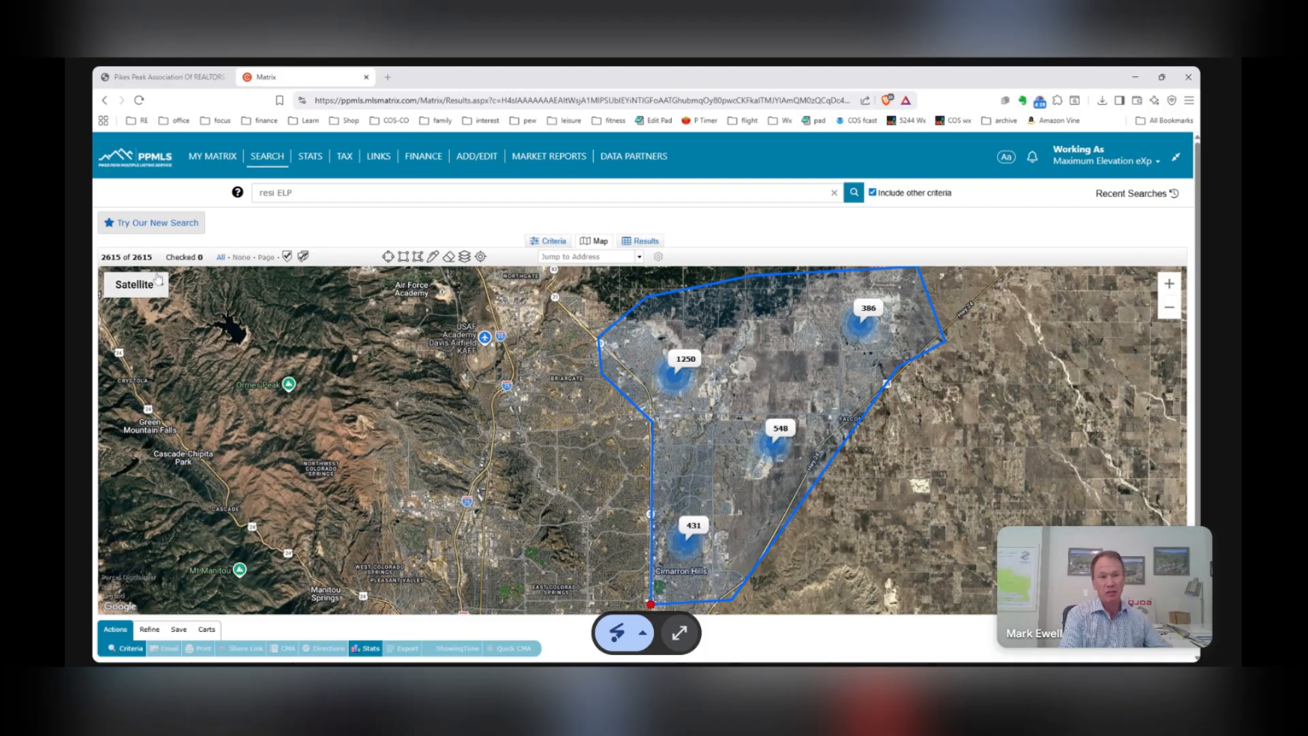
Return to the search criteria and set the price range to 400-600 thousand.
left_click(552, 242)
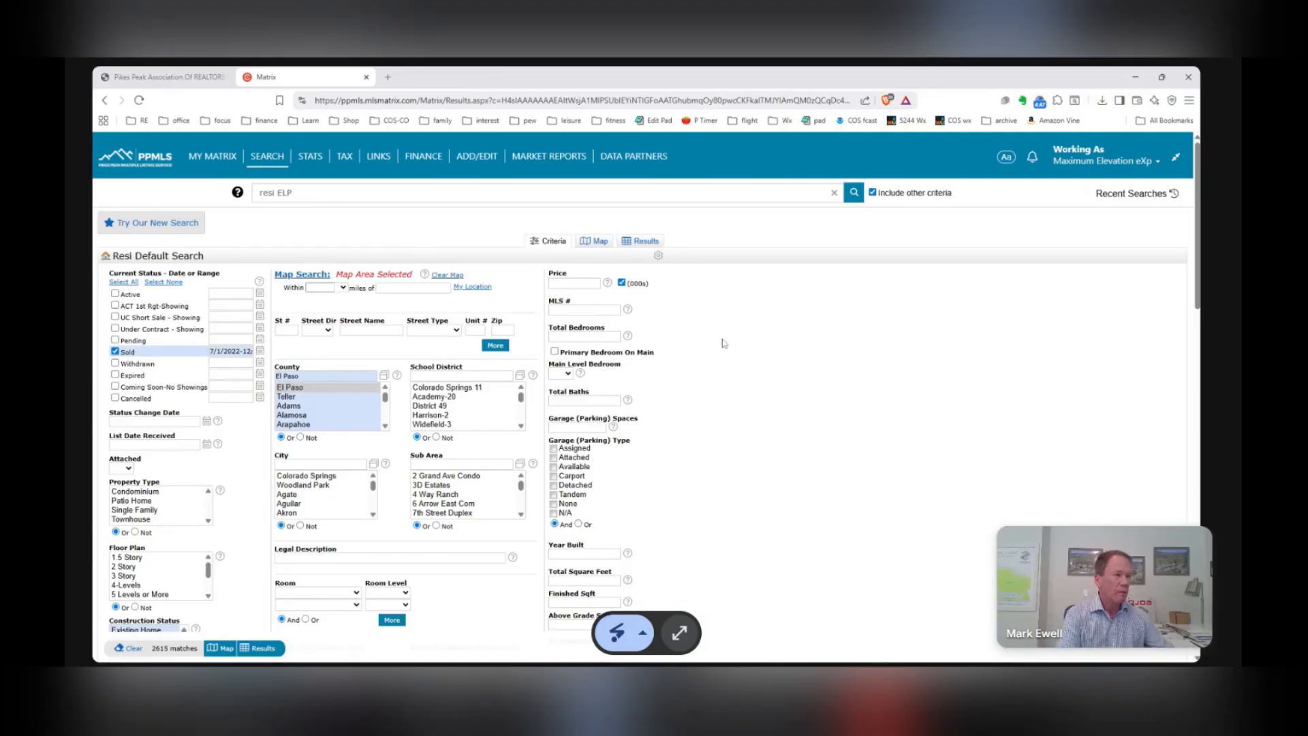
left_click(575, 283)
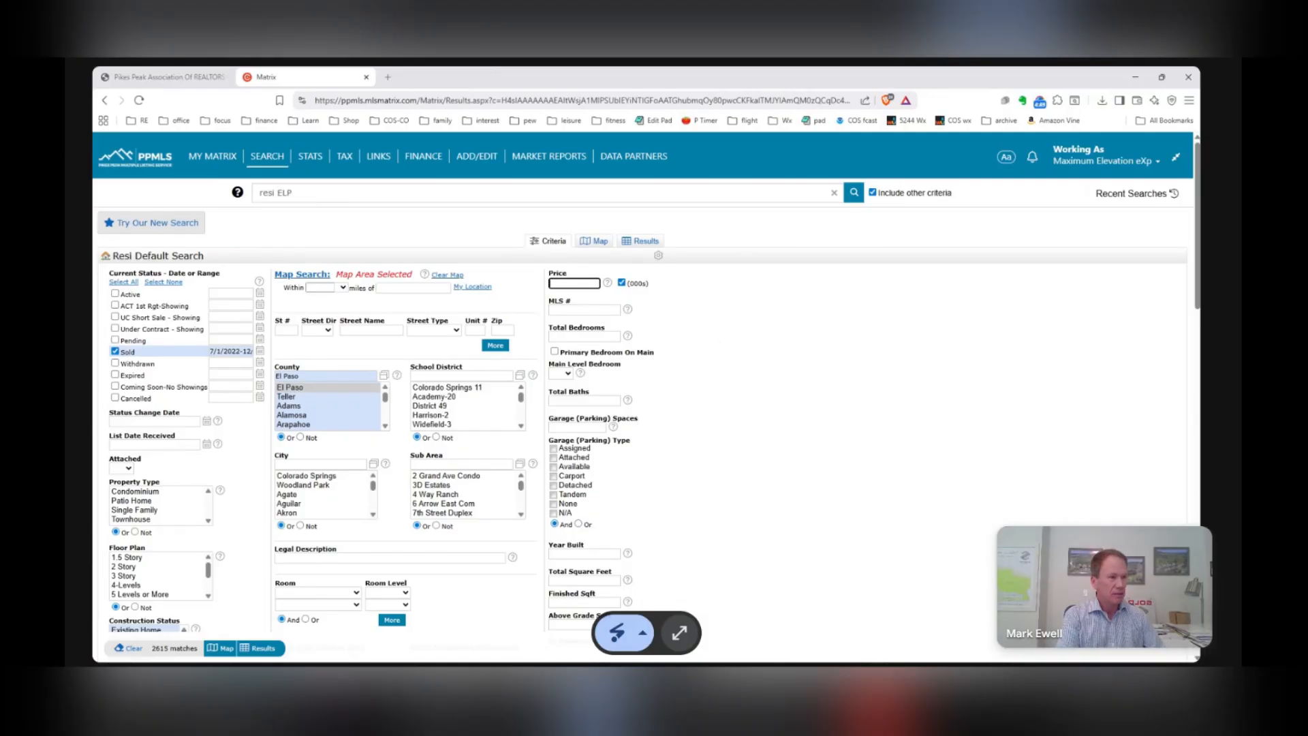
type("400-600")
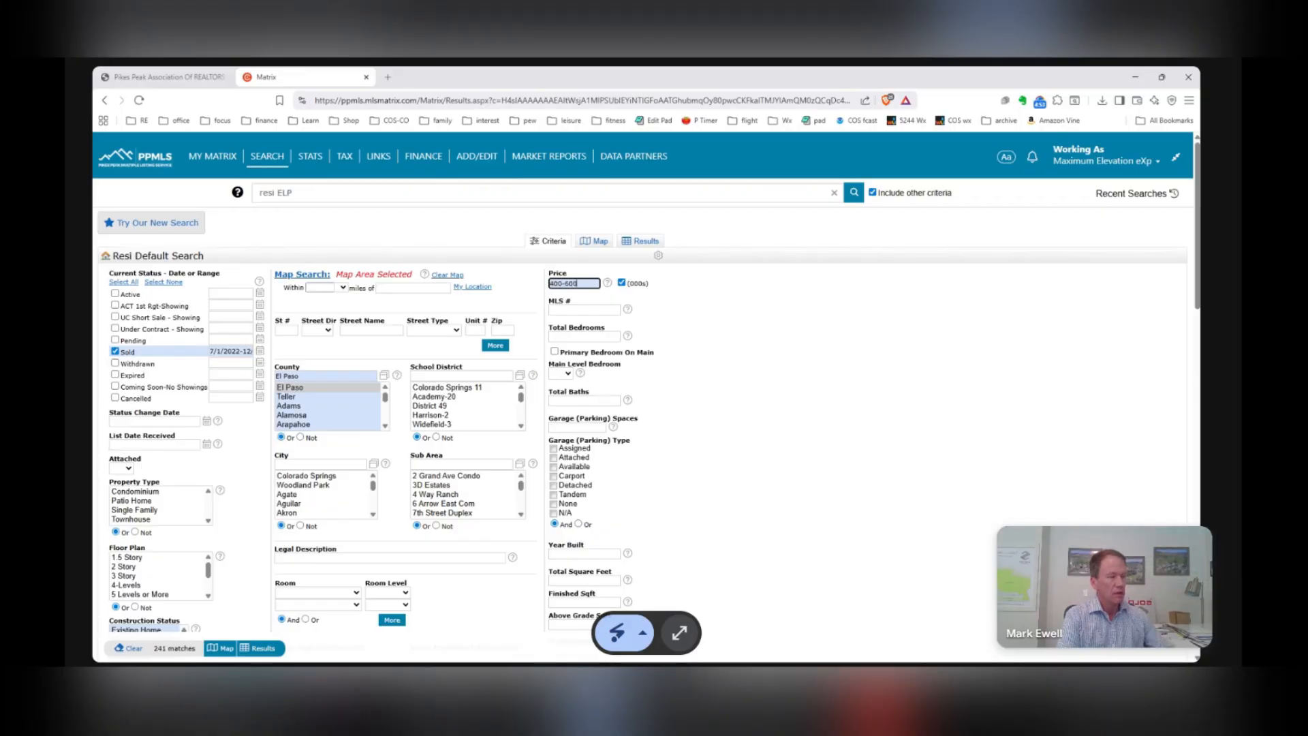
left_click(728, 290)
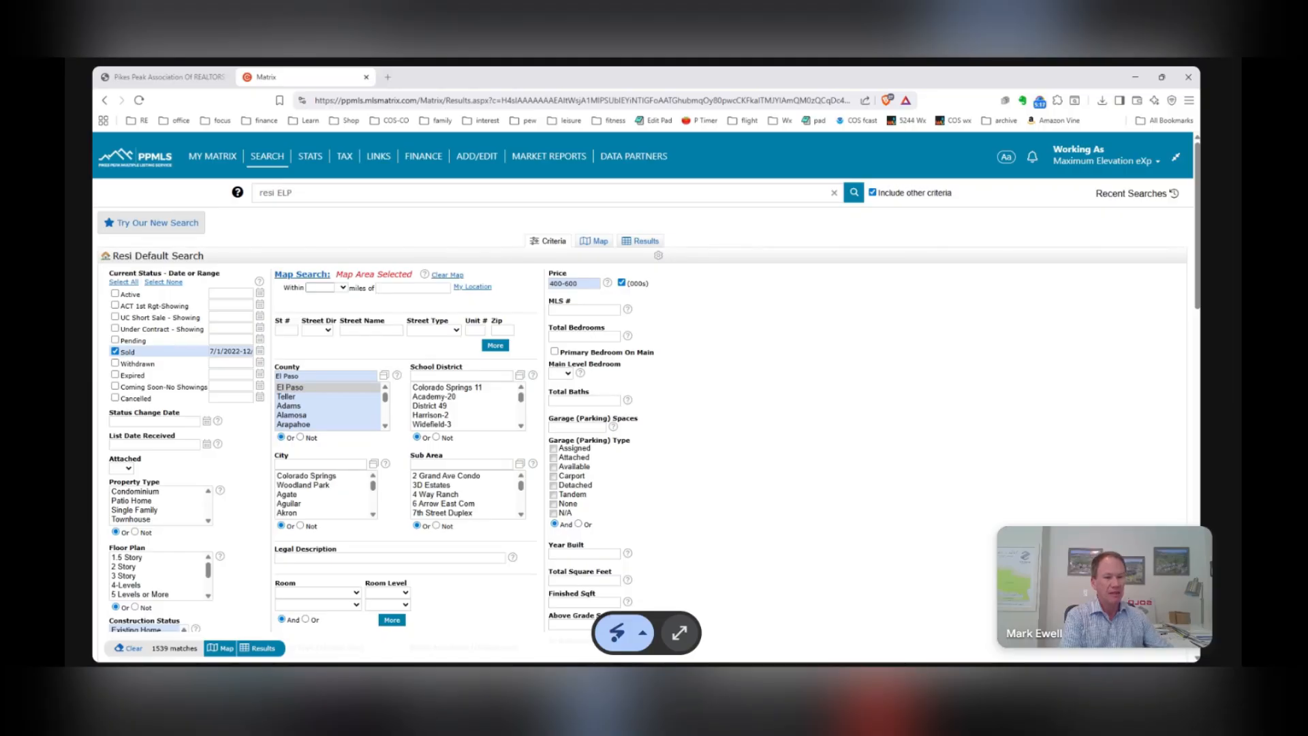
Limit the property type to Single Family and set the total bedrooms to 3-5.
left_click(157, 511)
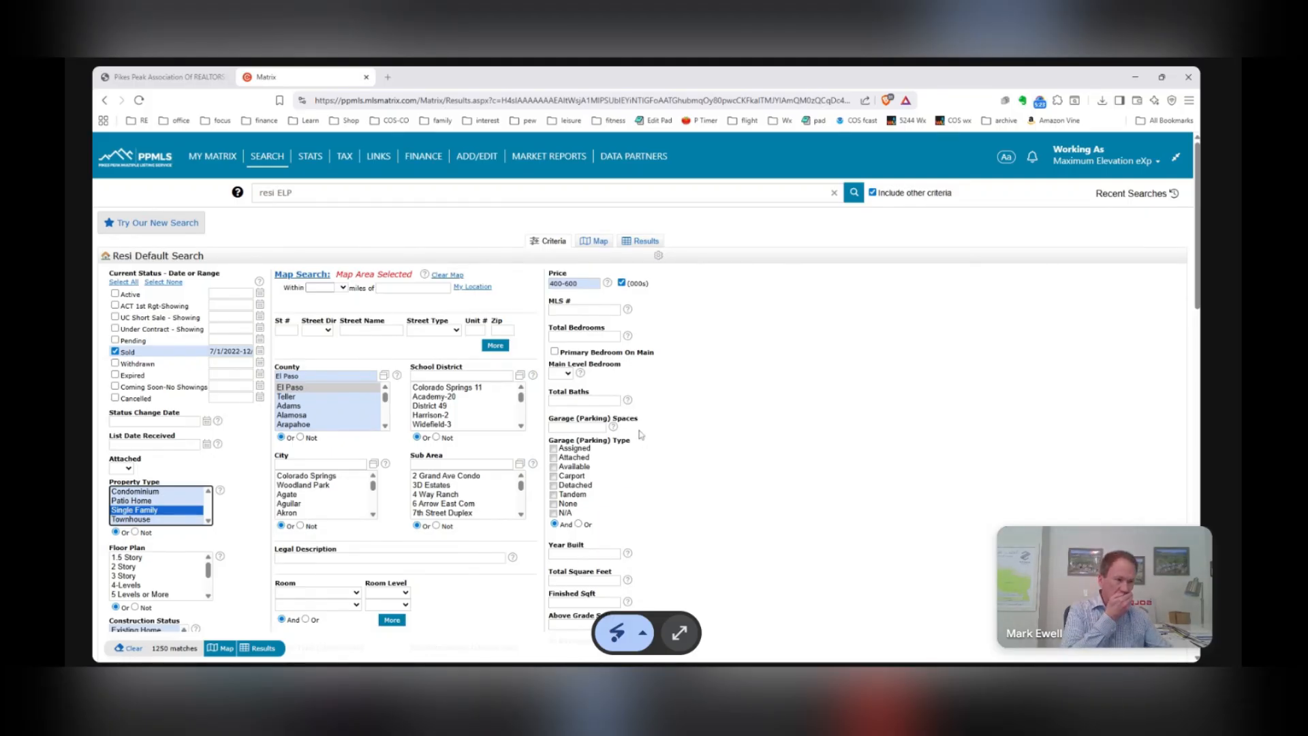
left_click(584, 336)
type("3+")
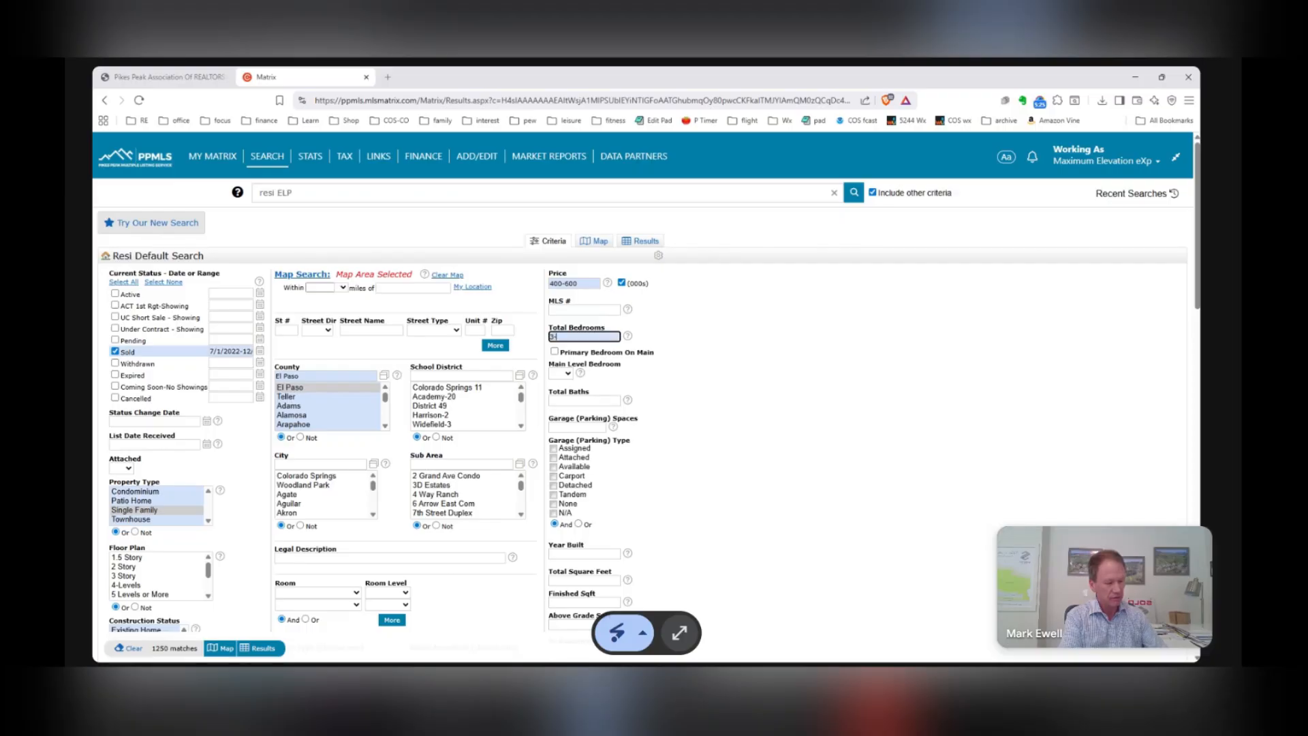
left_click(705, 328)
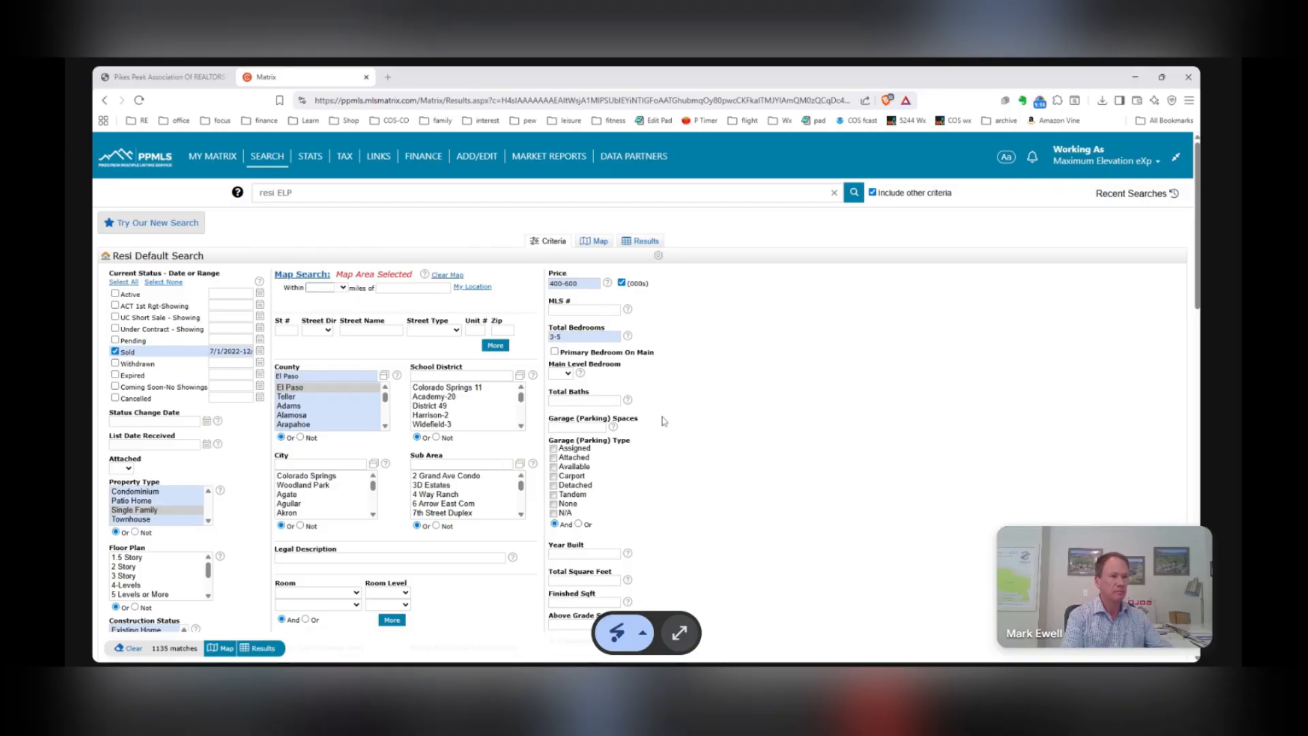
Show the results list and remove its builder name and builder model columns.
scroll(641, 406, "down", 1)
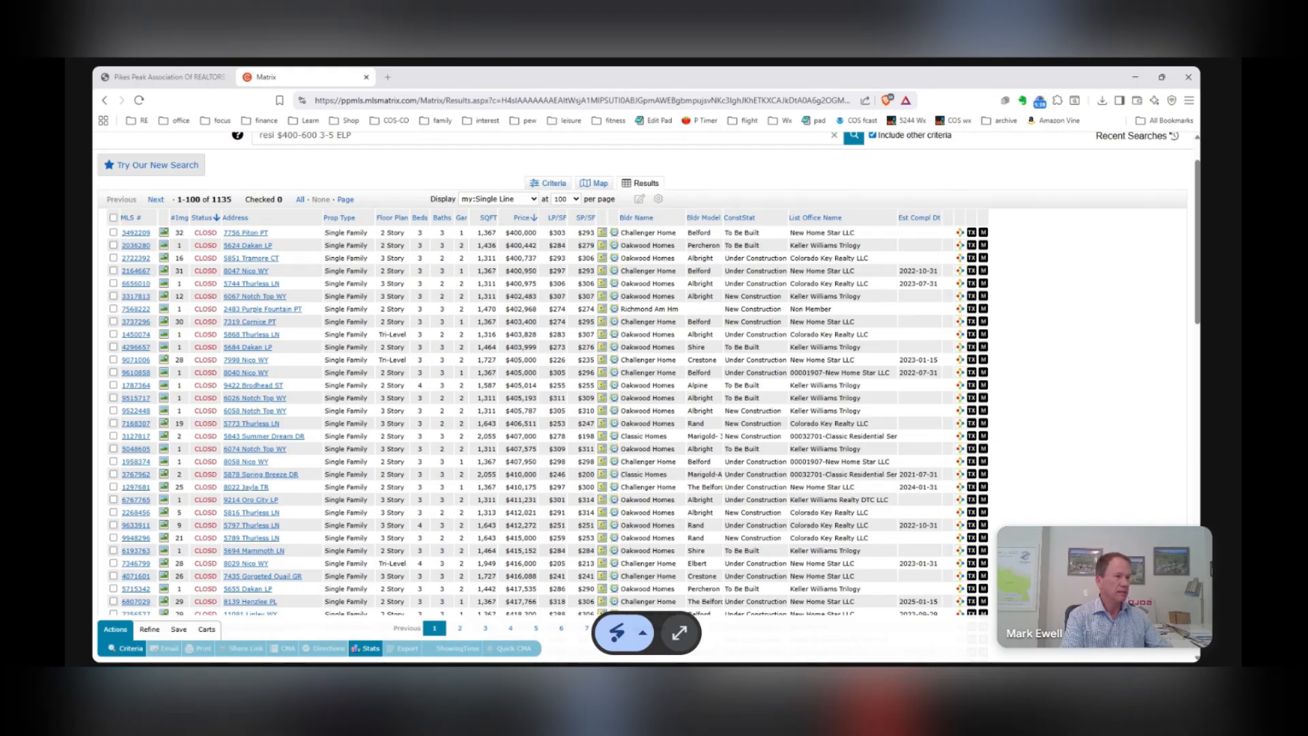
right_click(675, 216)
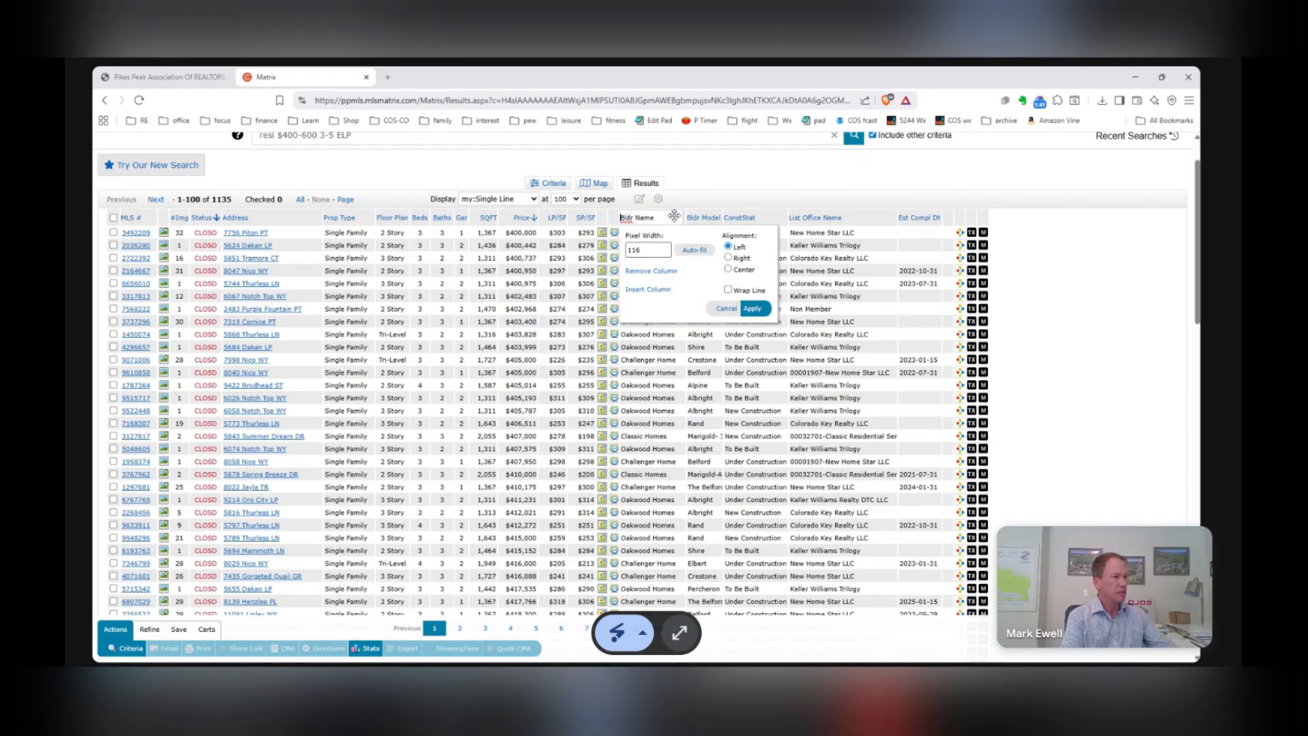
left_click(659, 271)
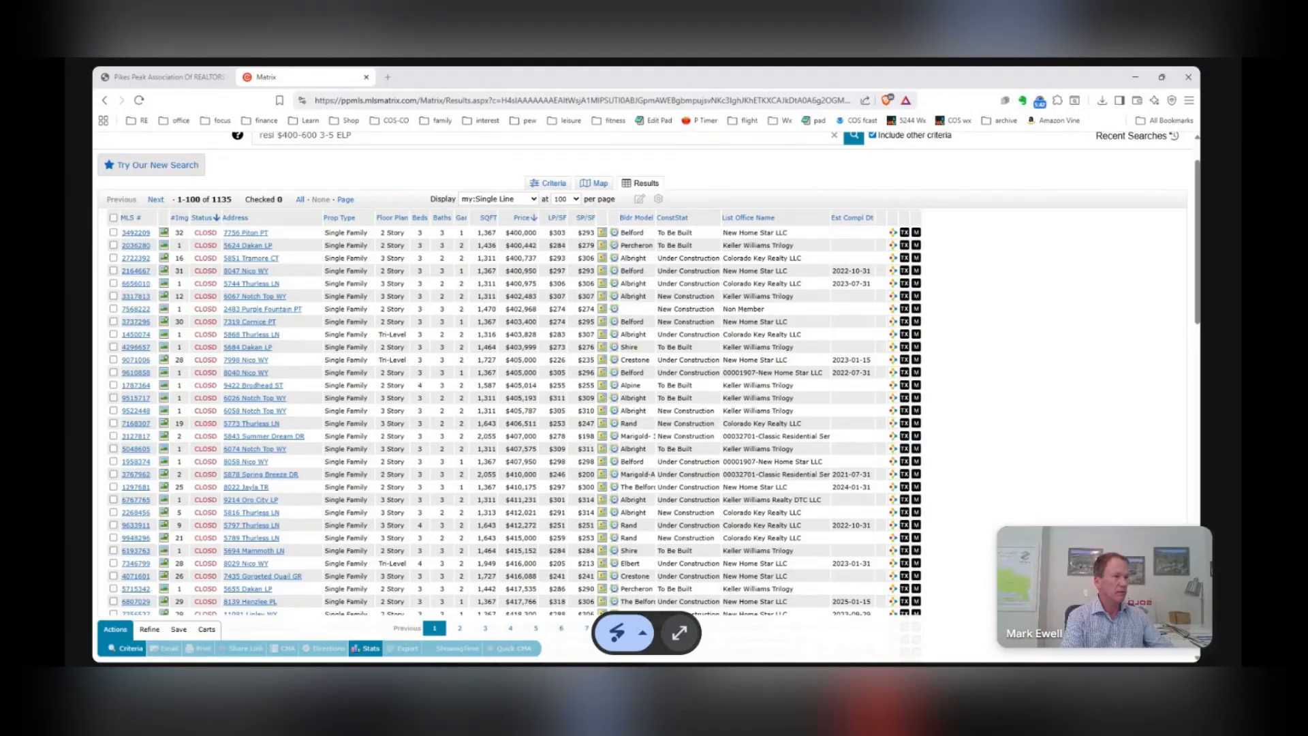
right_click(646, 217)
left_click(666, 272)
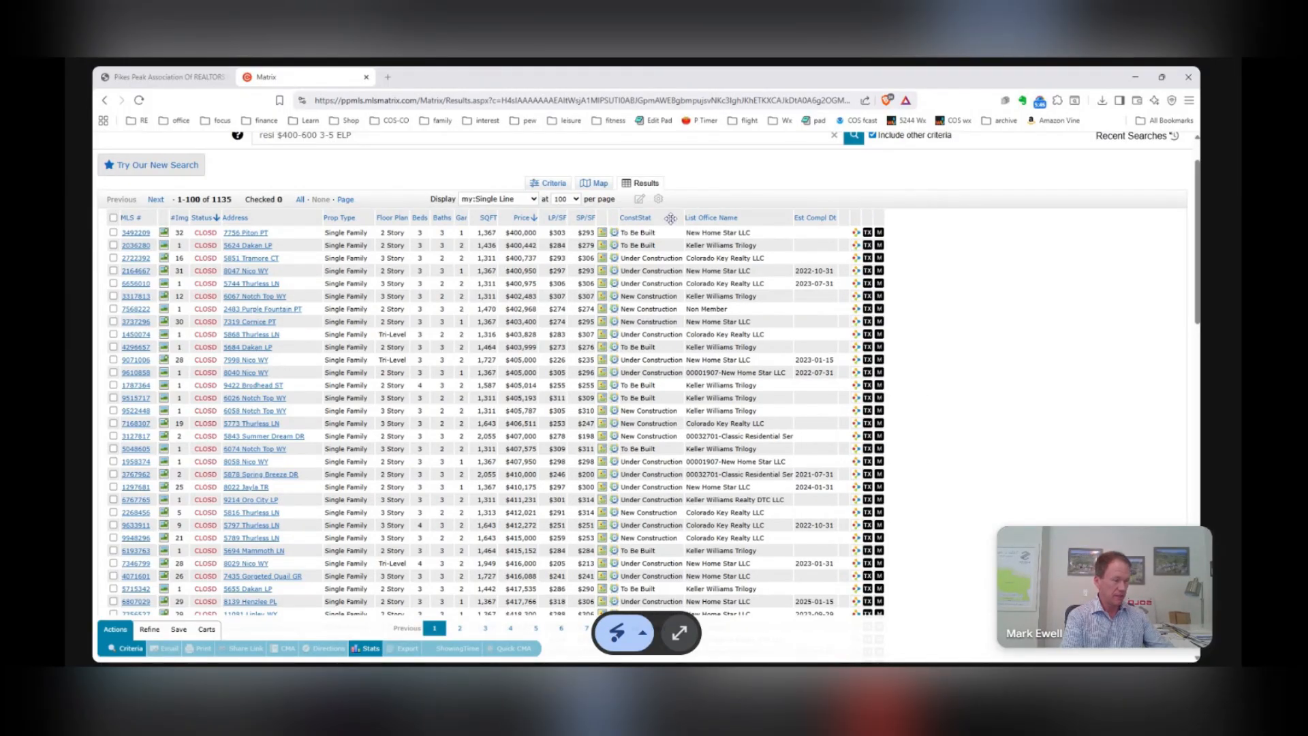
Remove the construction status, list office name and estimated completion date columns from the results list.
right_click(670, 218)
left_click(673, 271)
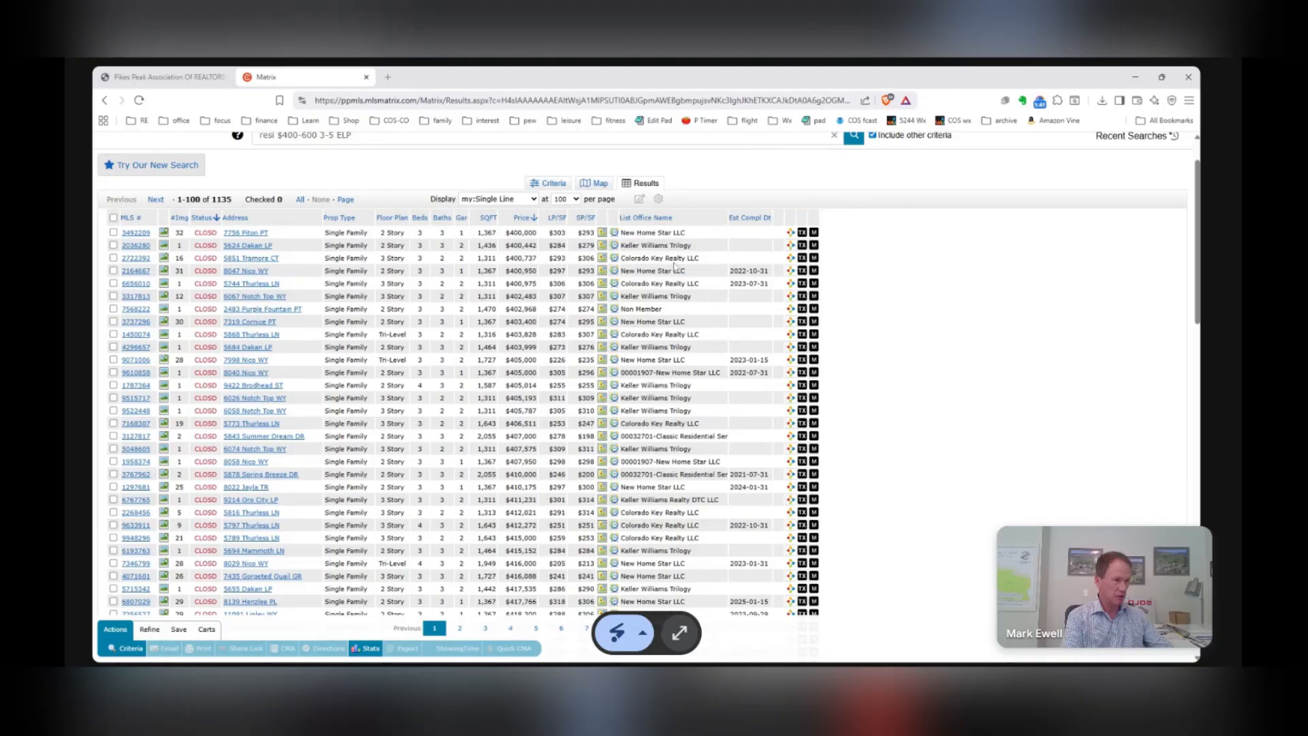
right_click(694, 220)
left_click(675, 271)
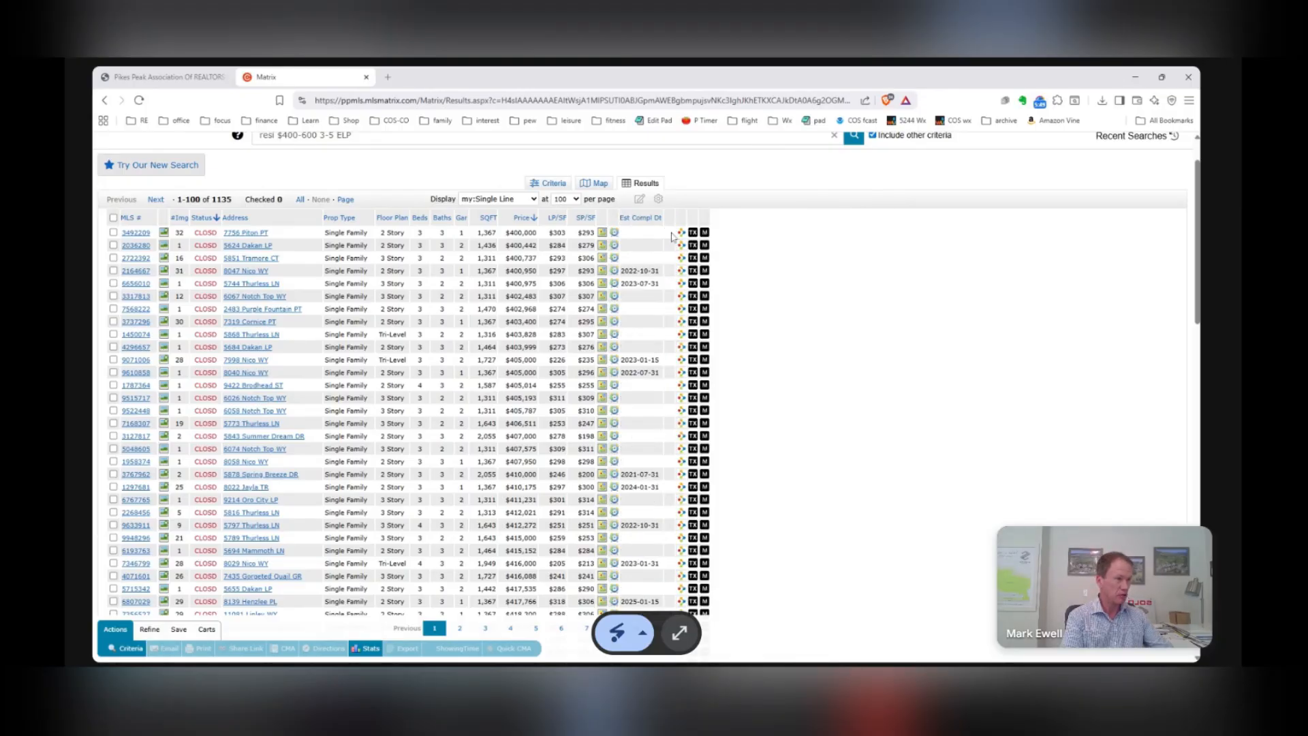
right_click(654, 220)
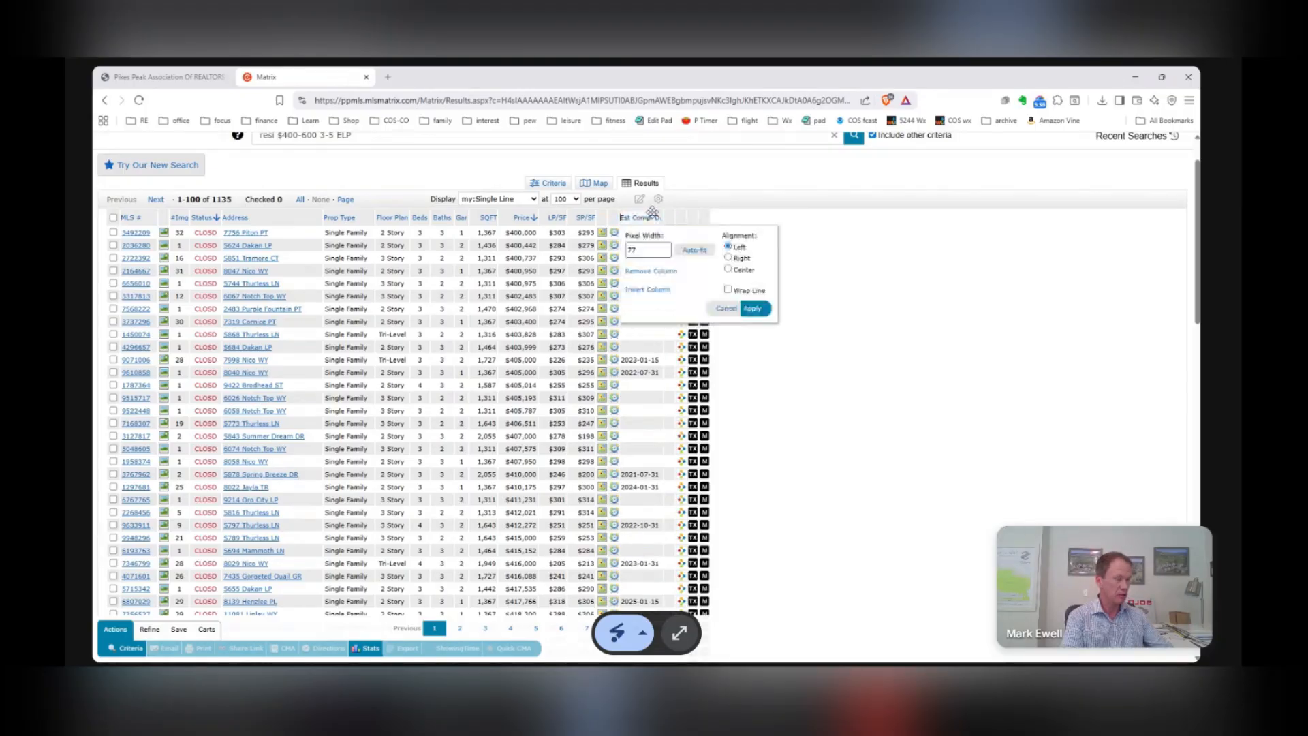
left_click(666, 273)
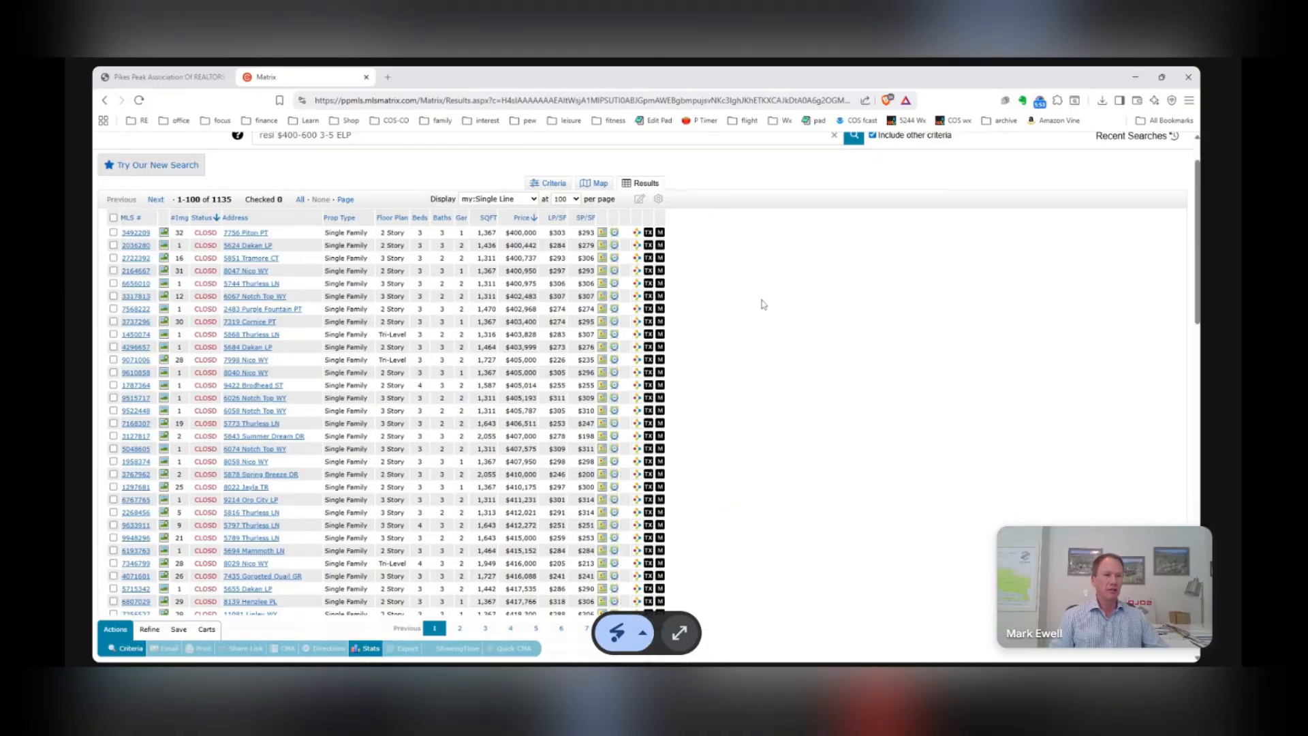
Save the modified Single Line display as a copy and rename that copy expnewdev.
left_click(640, 200)
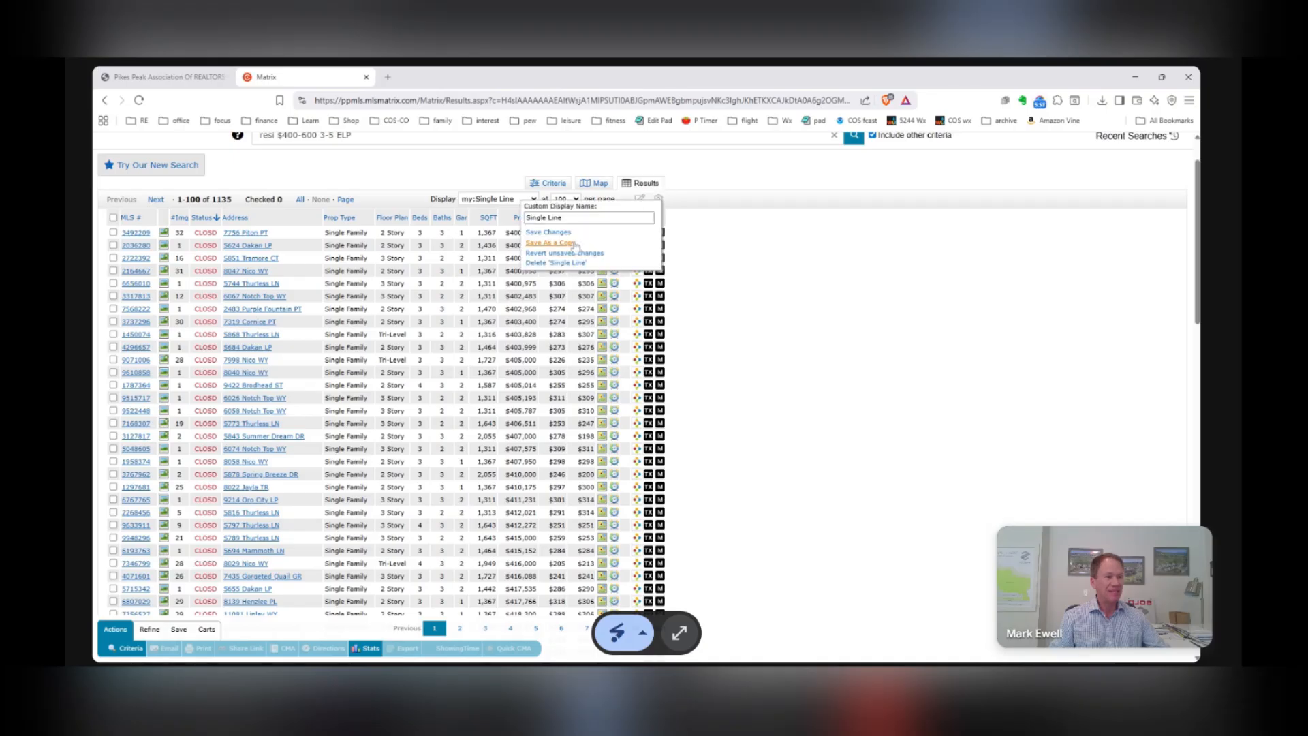
left_click(575, 243)
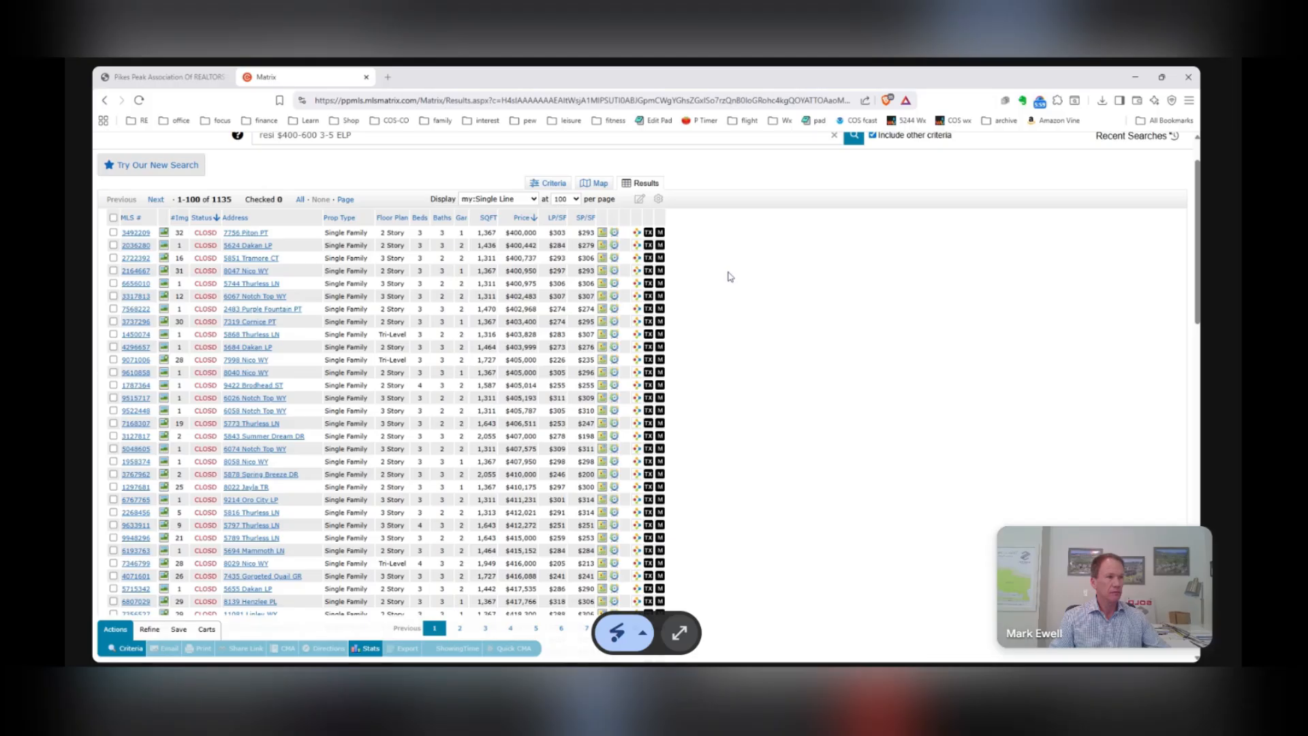
left_click(644, 258)
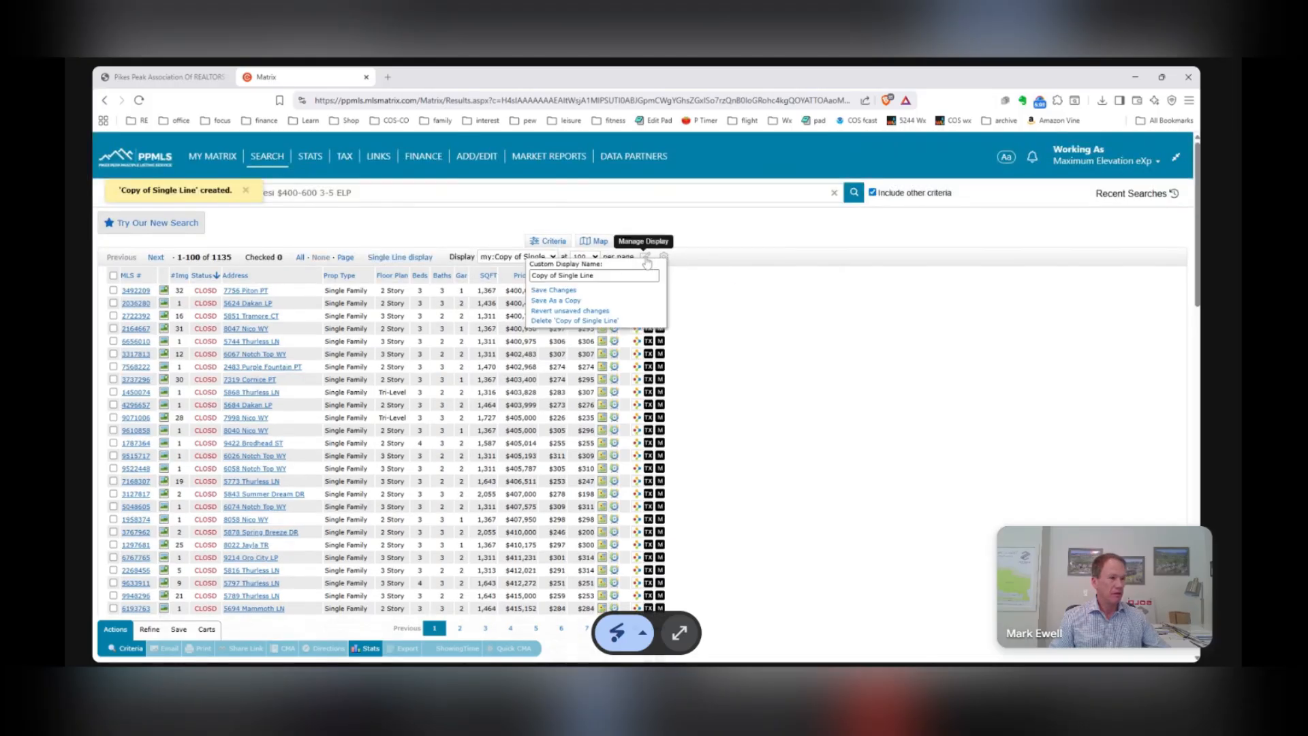
left_click_drag(594, 275, 525, 275)
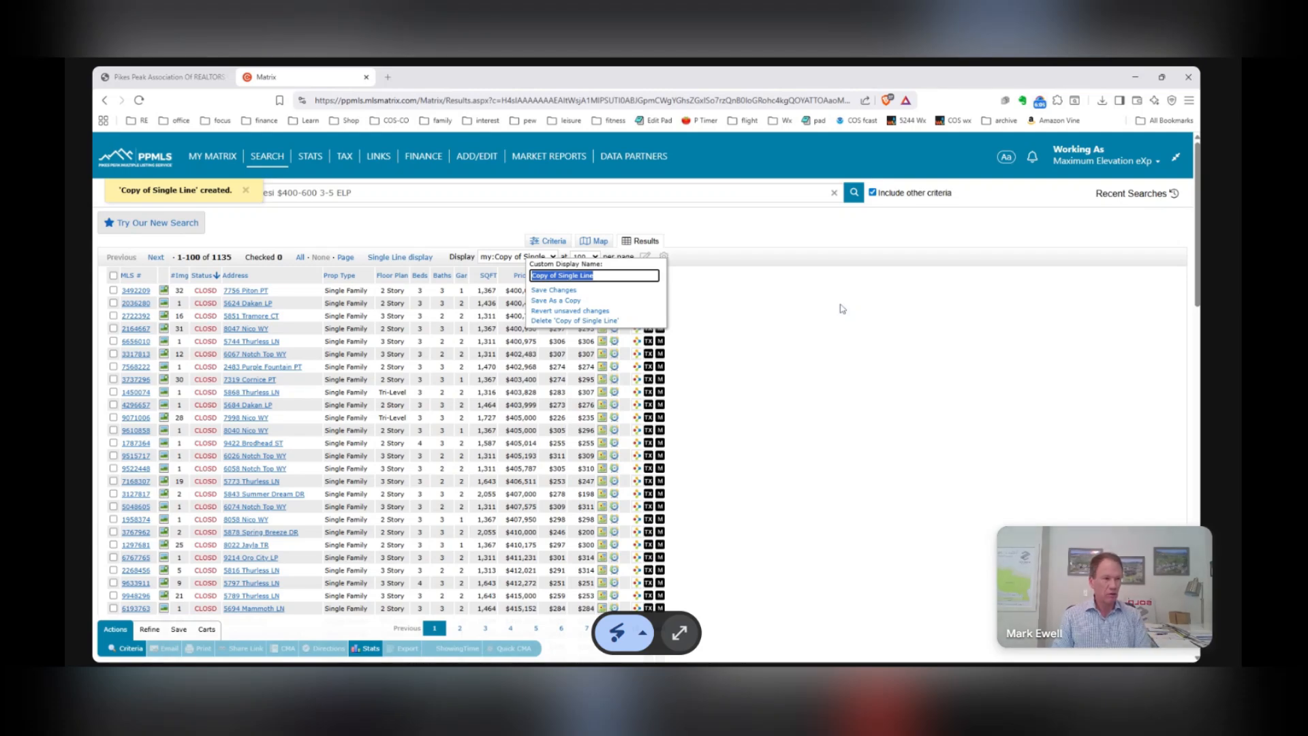
type("fo")
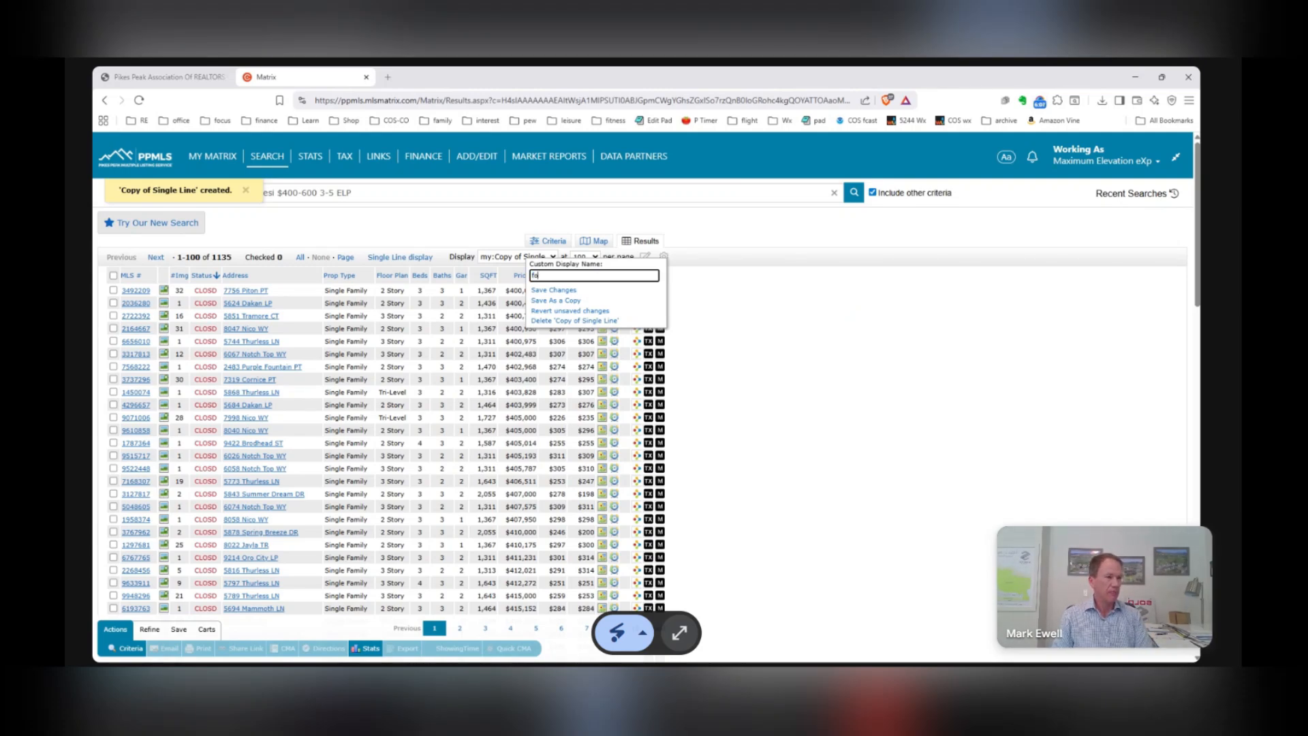
type("pnewdev")
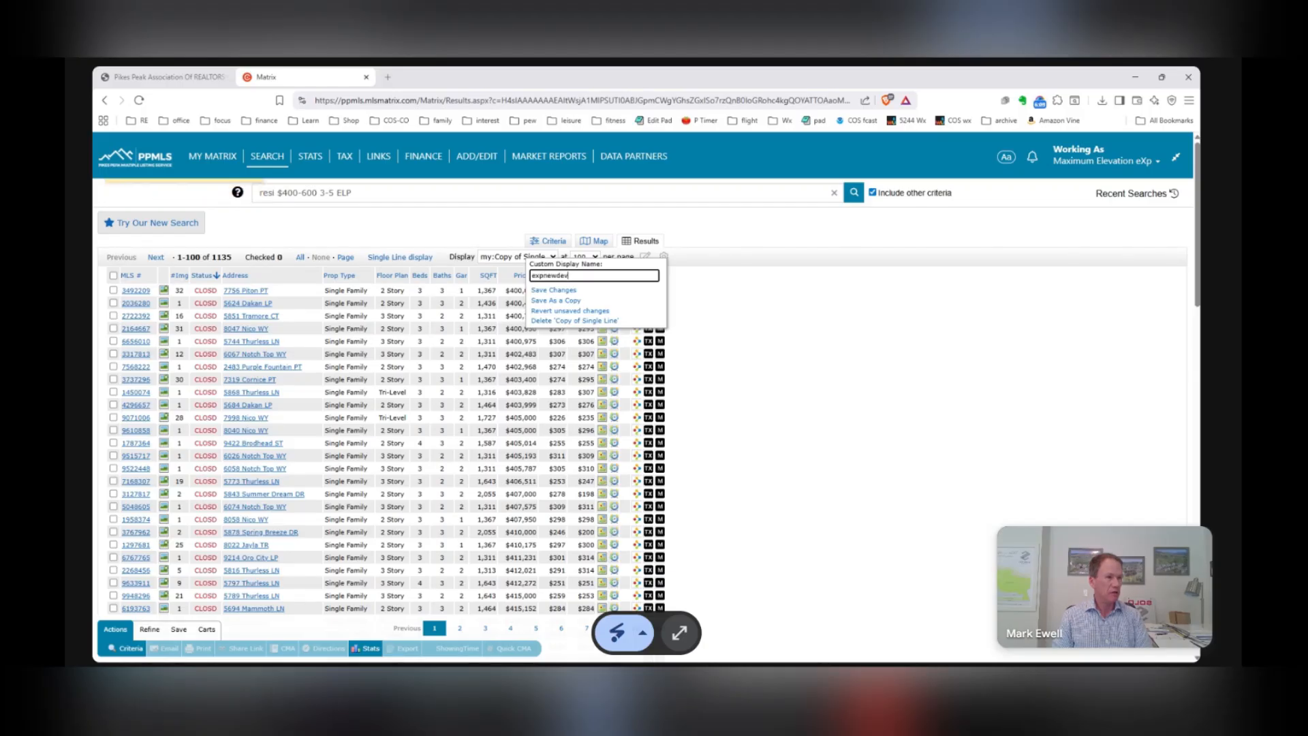
key("Return")
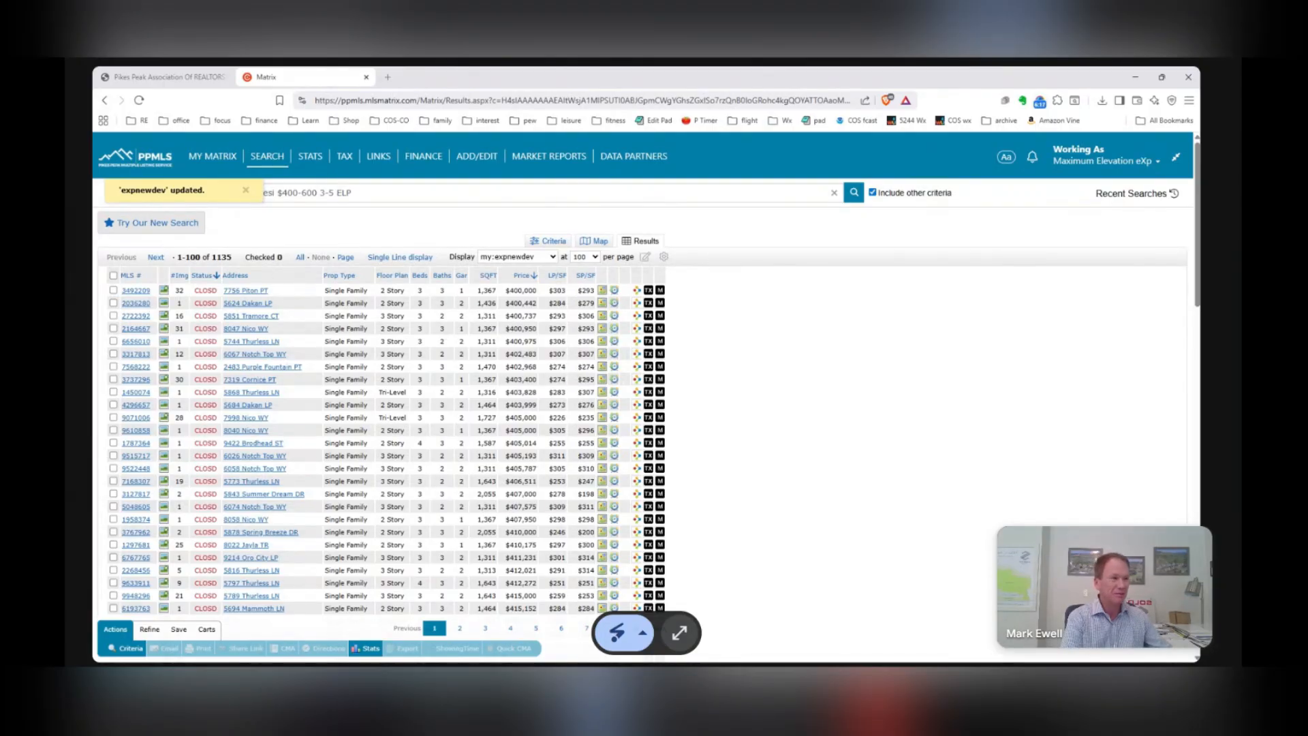
Insert a Builder Name column after the last icon column of the results list.
left_click(660, 274)
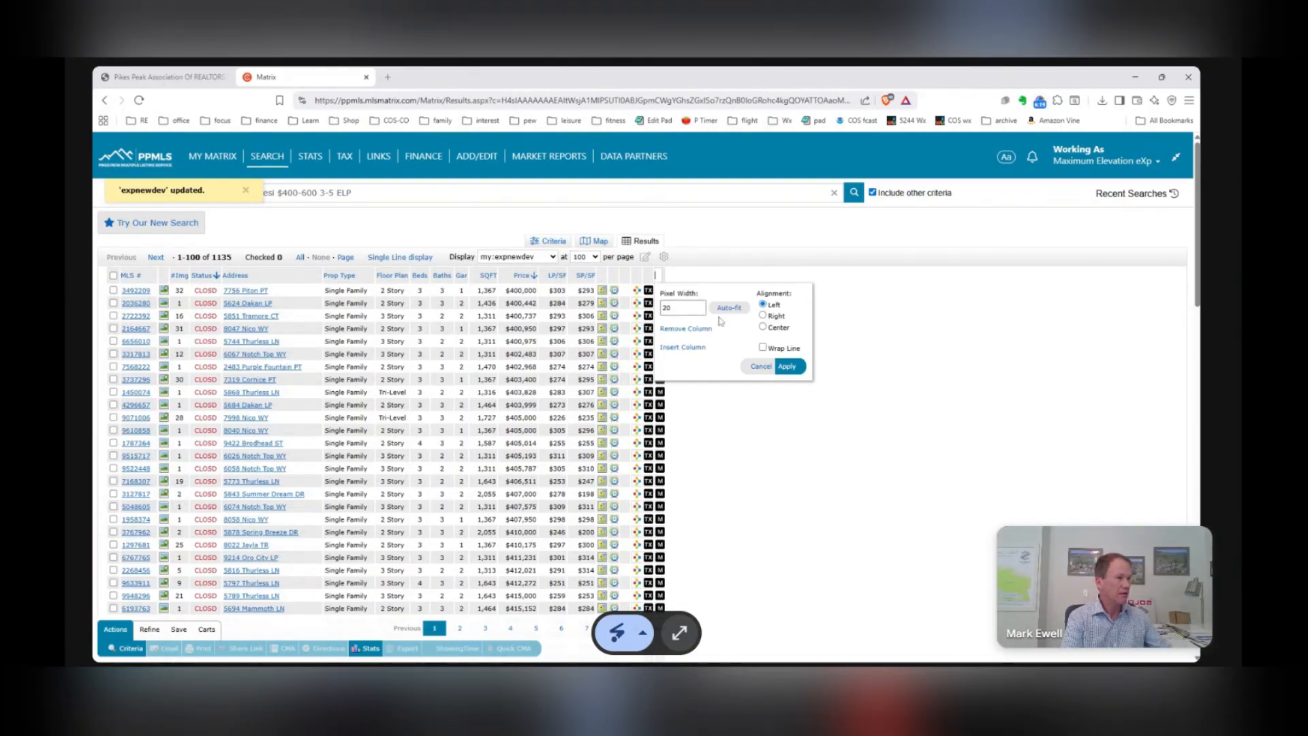
left_click(682, 348)
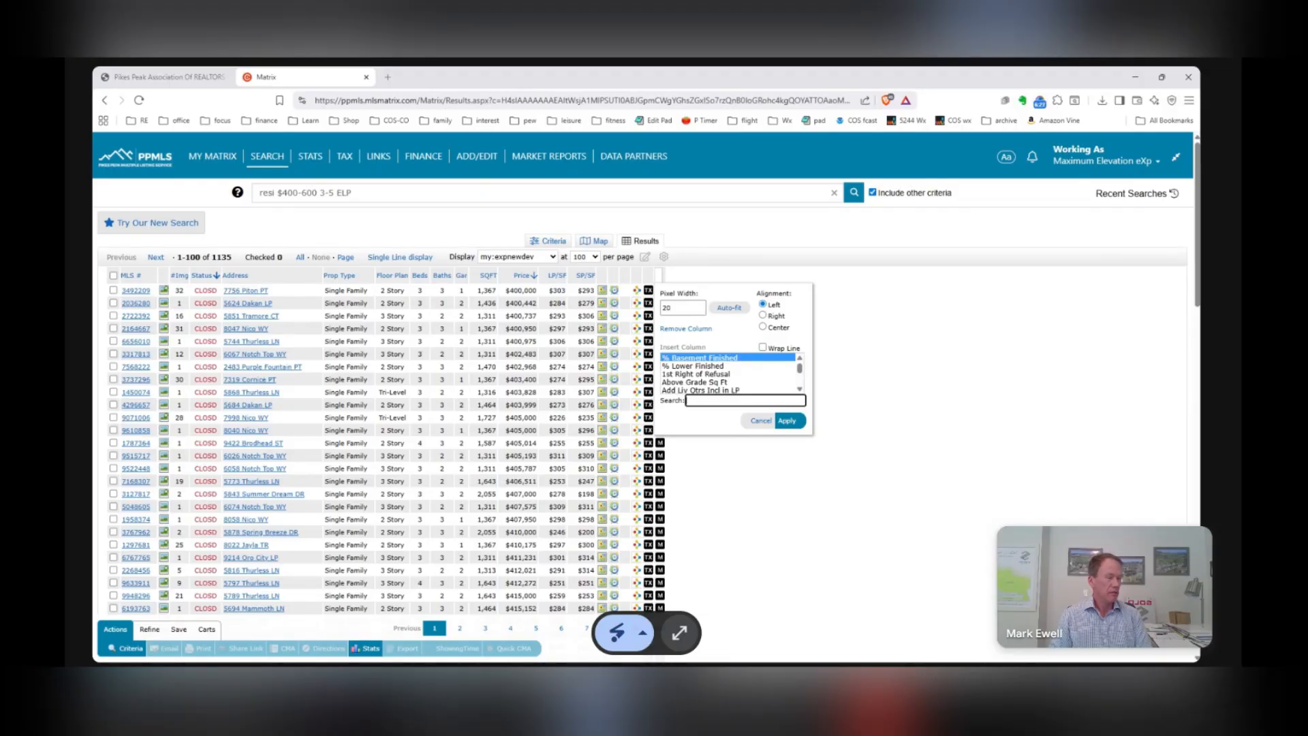
type("builde")
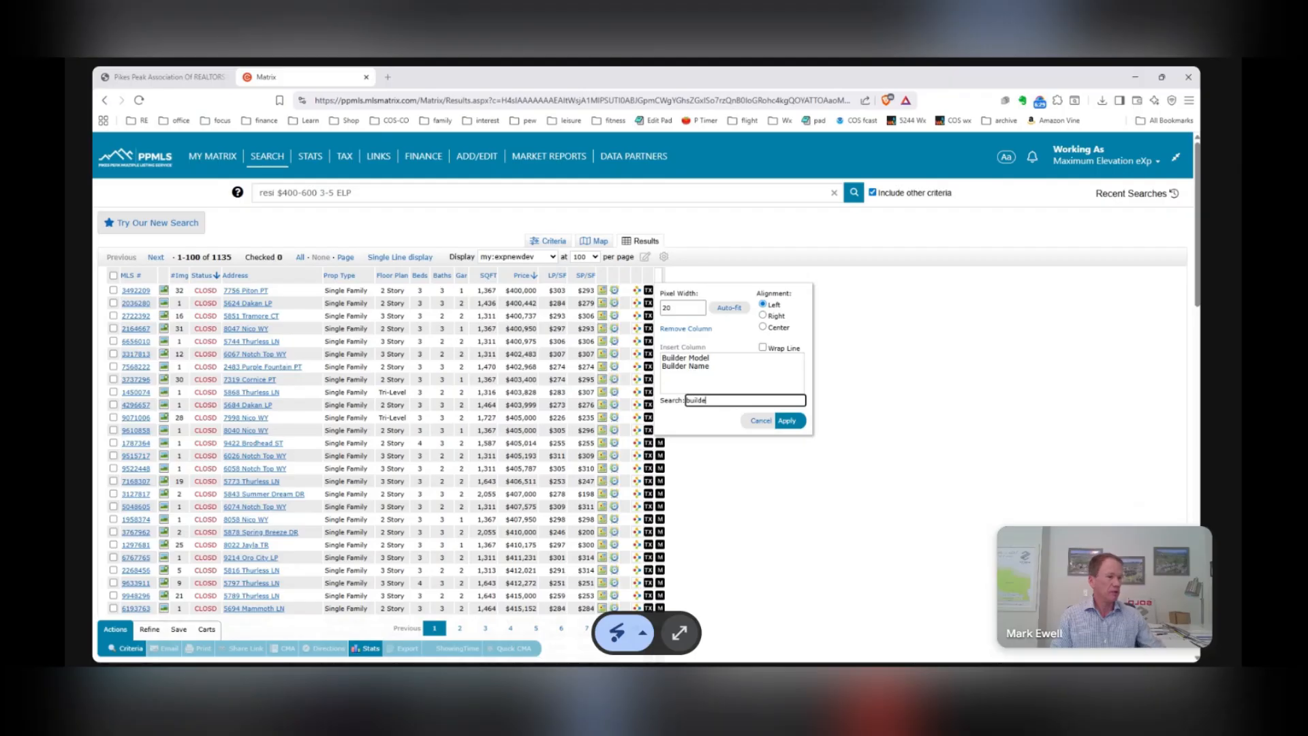
left_click(688, 367)
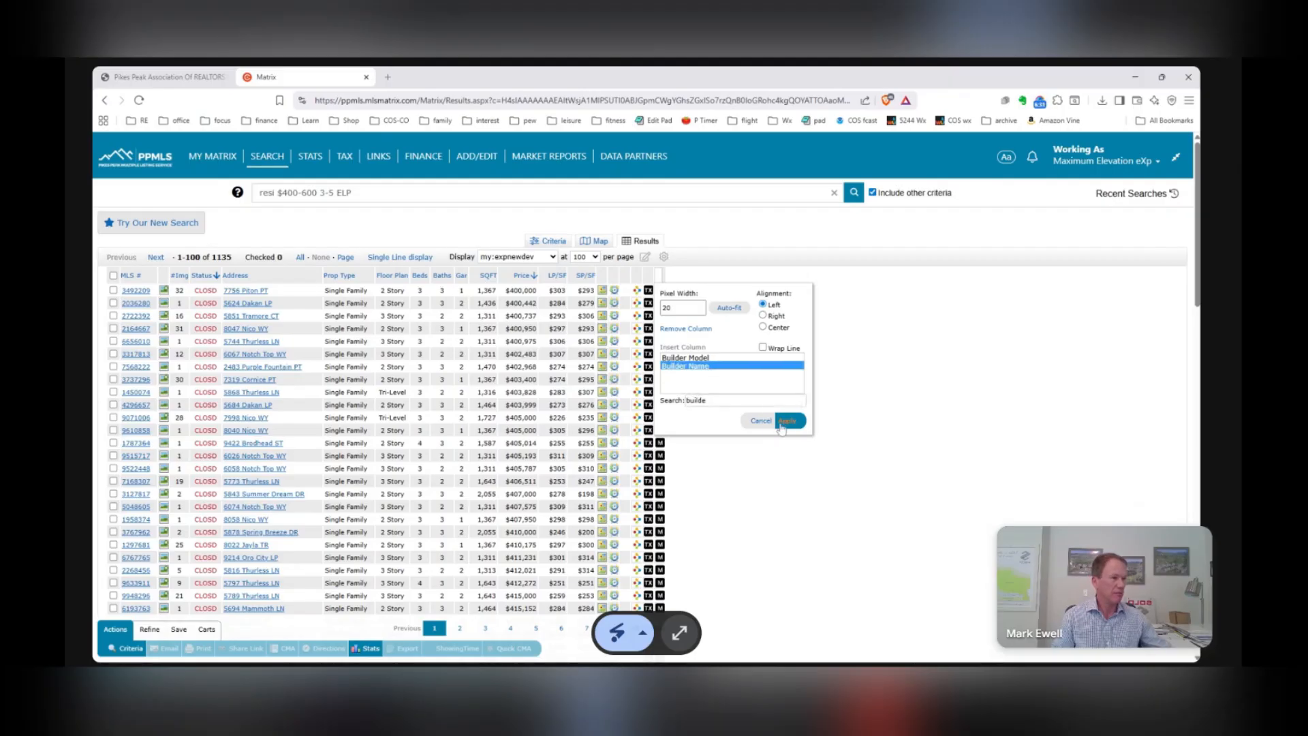
left_click(787, 421)
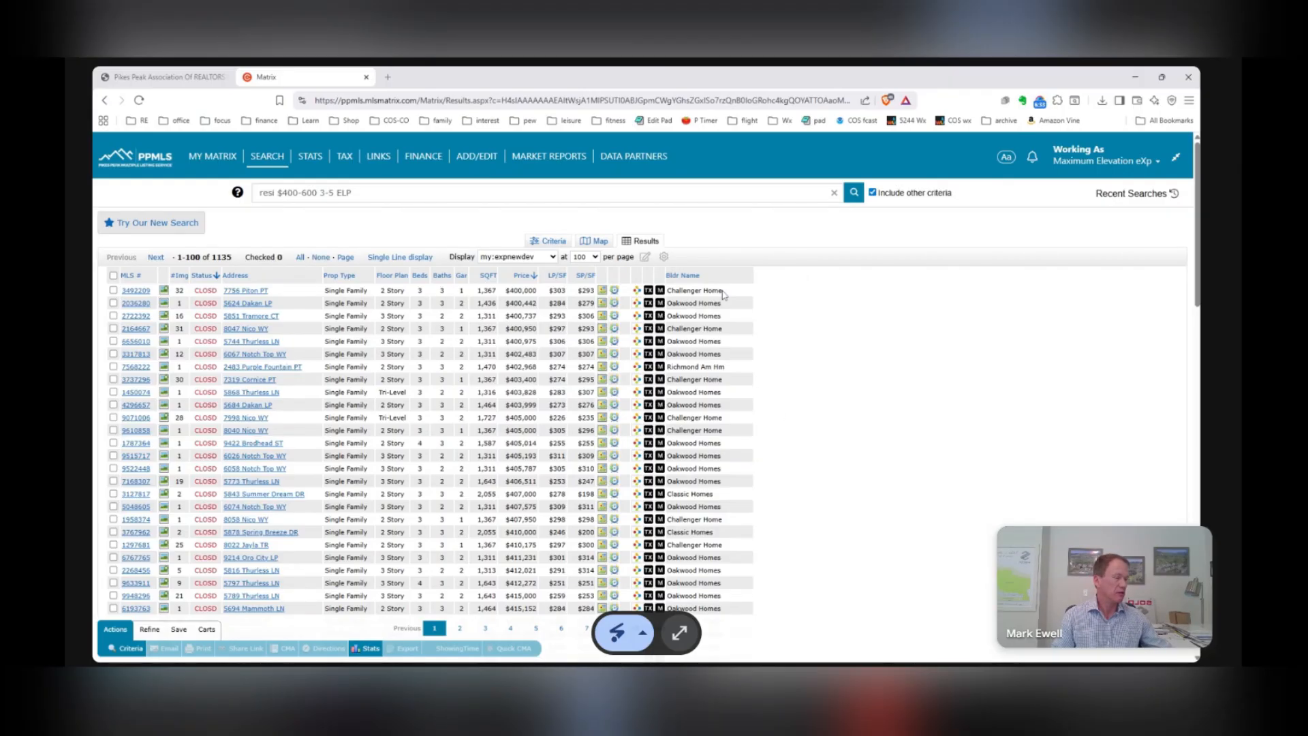
Insert a Builder Model column after the builder name column.
left_click(731, 275)
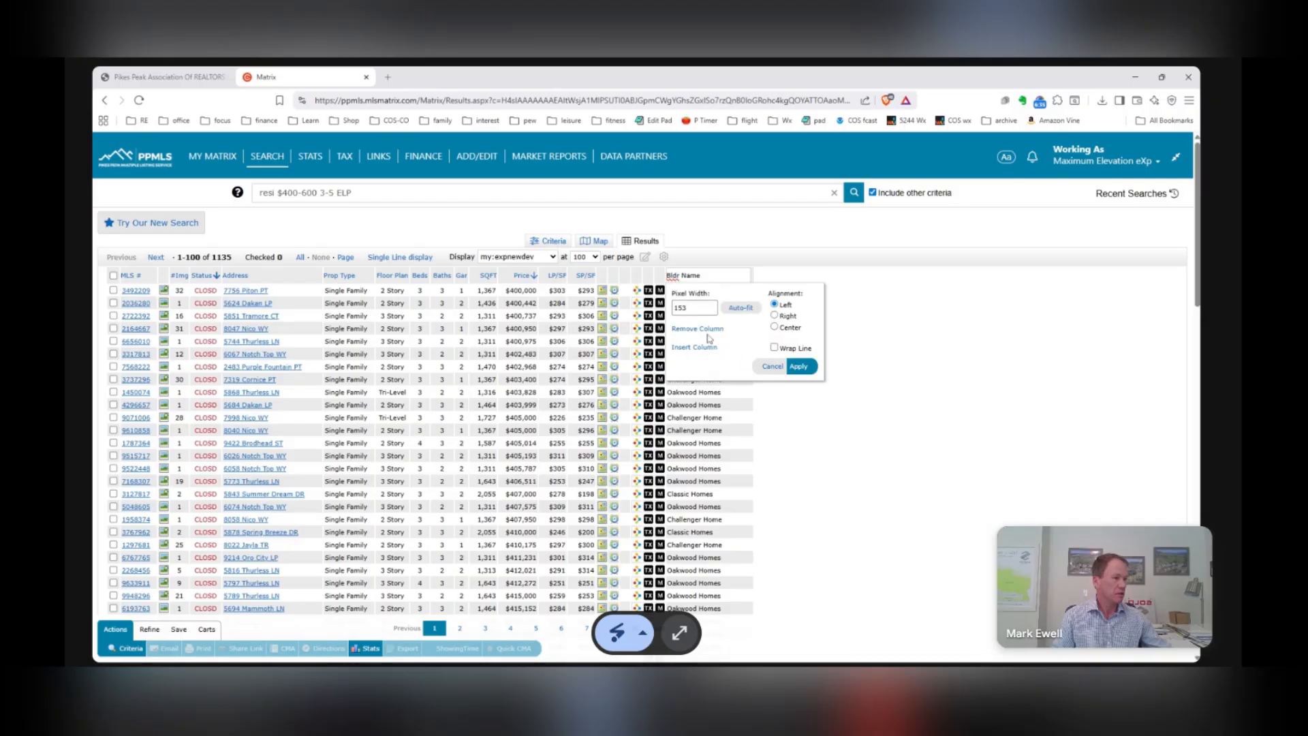
left_click(694, 347)
type("builder")
left_click(712, 358)
left_click(802, 420)
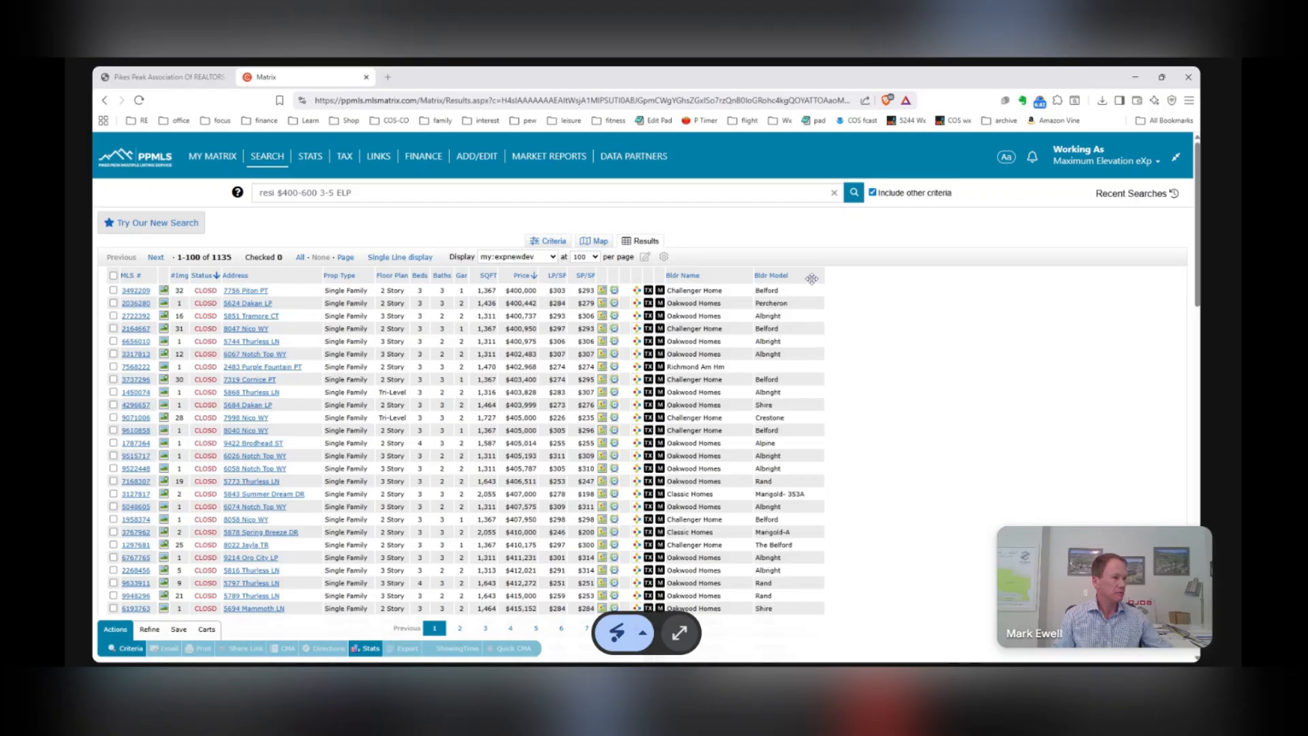
Search the columns that can be inserted after the builder model for buyer, selling and listing fields.
left_click(812, 277)
left_click(782, 347)
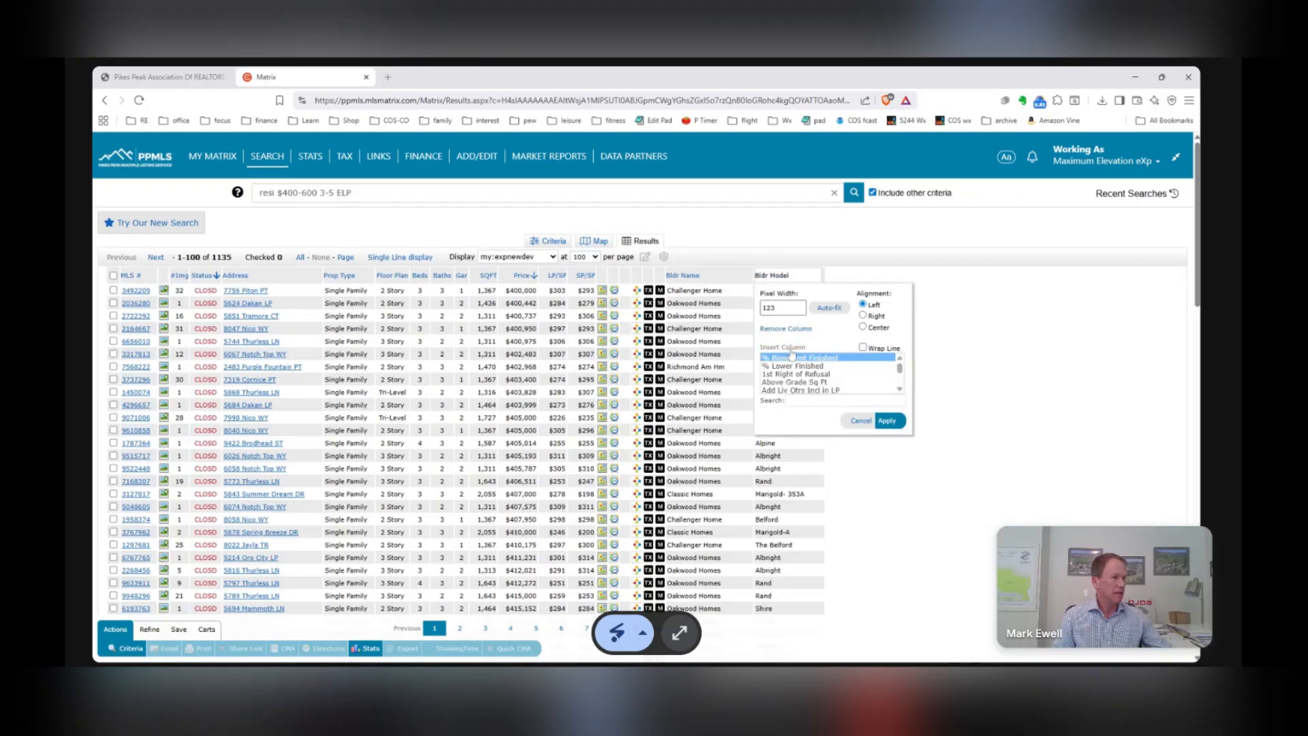
left_click(845, 401)
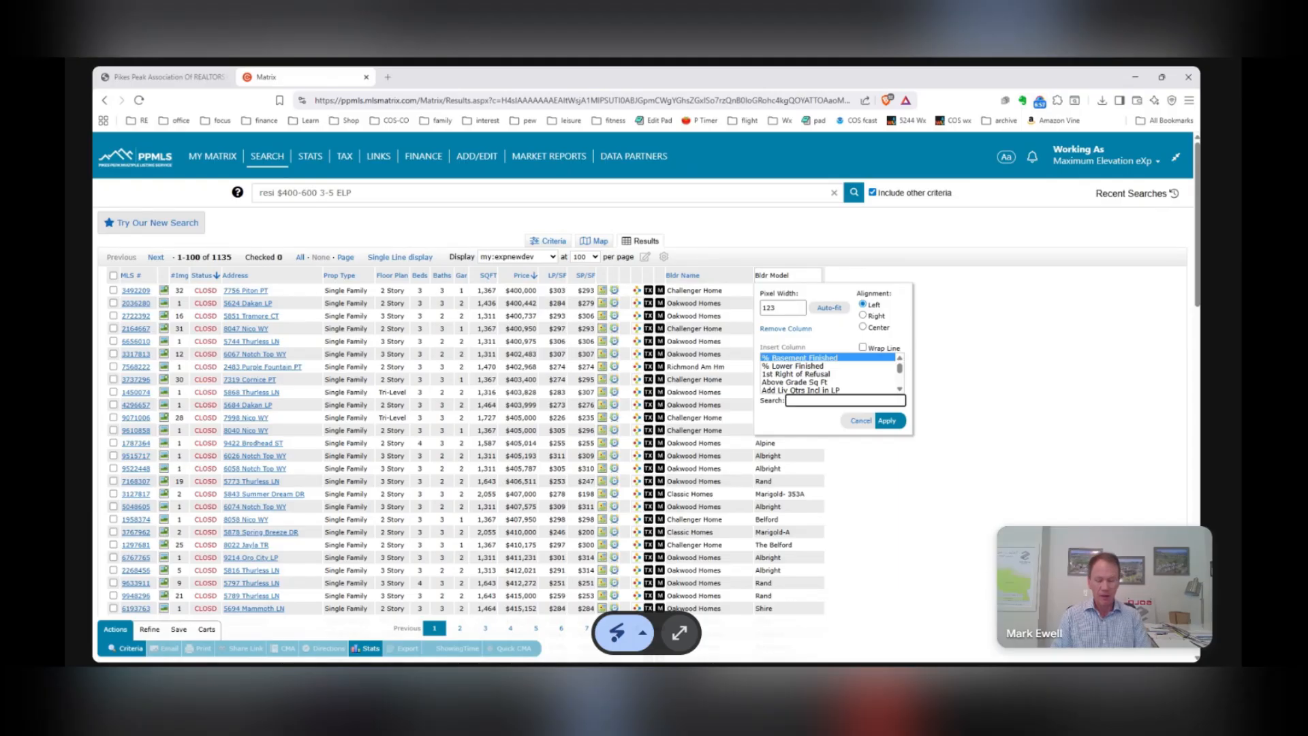
type("yer")
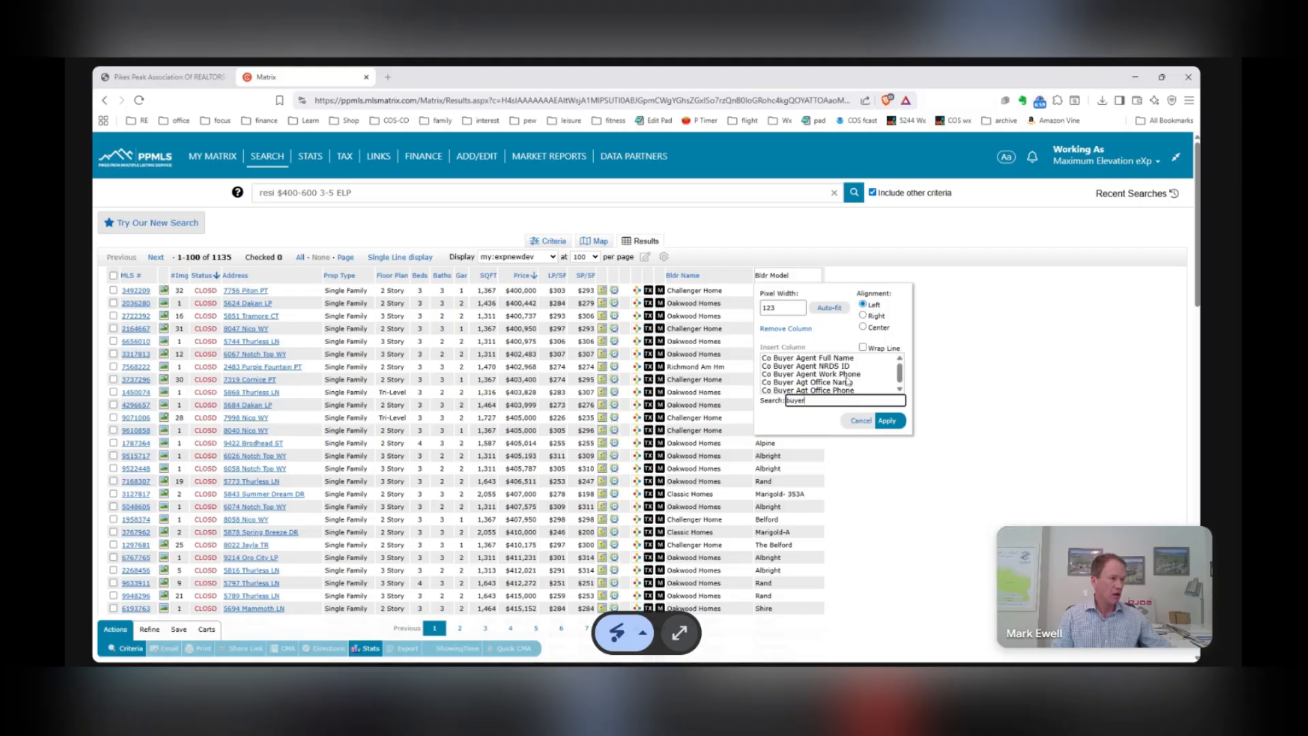
left_click_drag(900, 372, 900, 373)
double_click(791, 400)
type("selling")
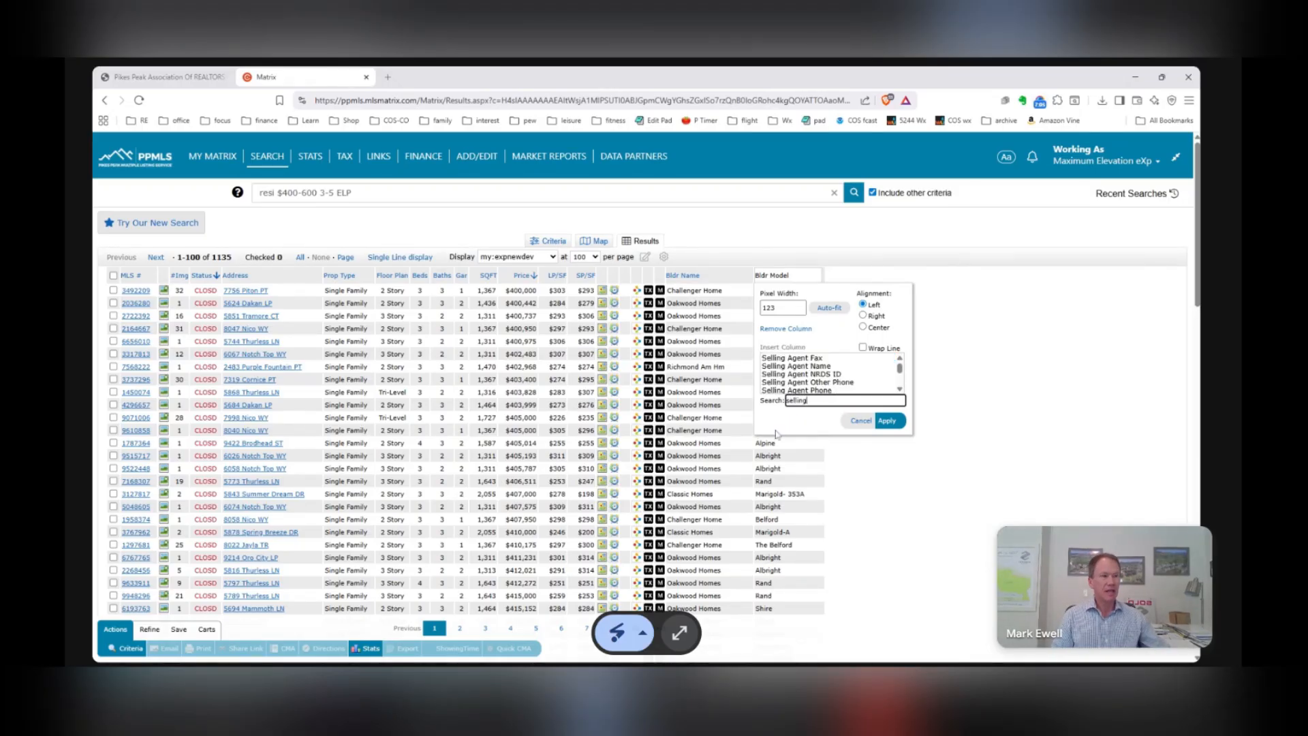
type("listing")
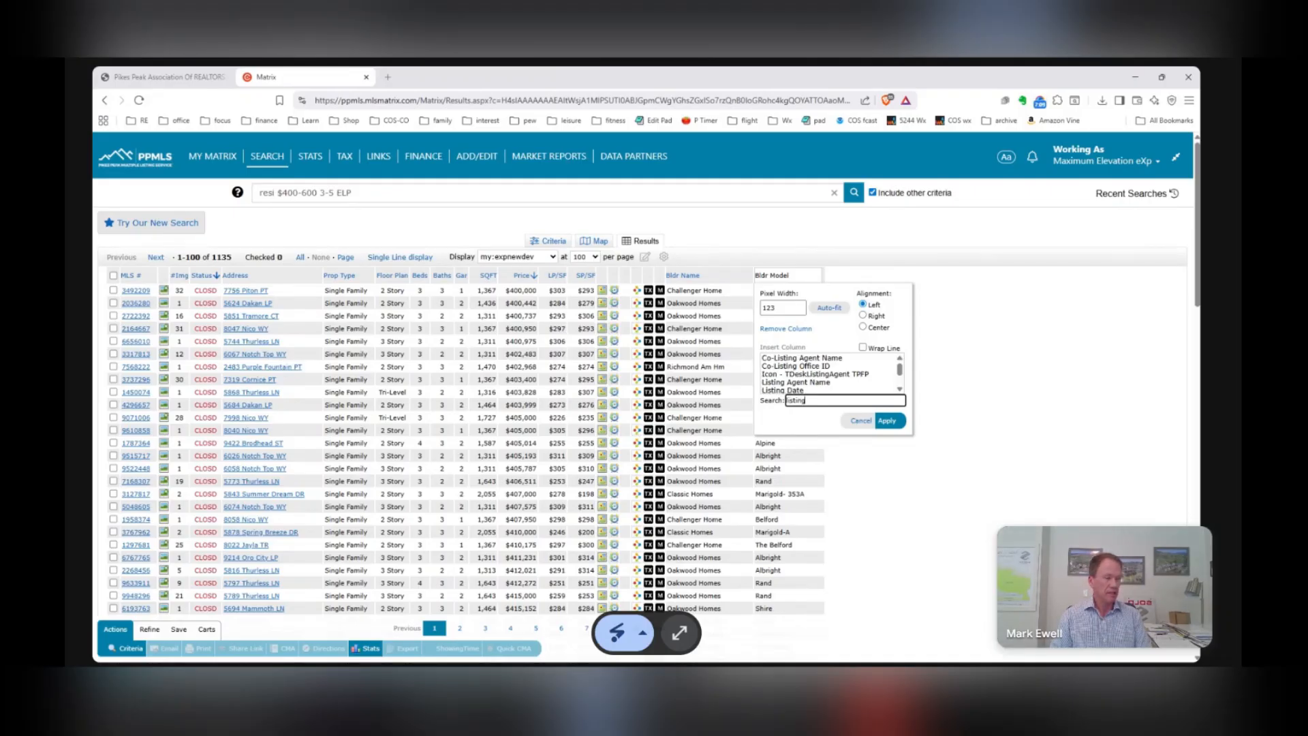
Search the available columns for selling fields and insert Selling Agent NRDS ID after the builder model column.
key("BackSpace")
key("BackSpace")
key("BackSpace")
key("BackSpace")
key("BackSpace")
key("BackSpace")
type("sellin")
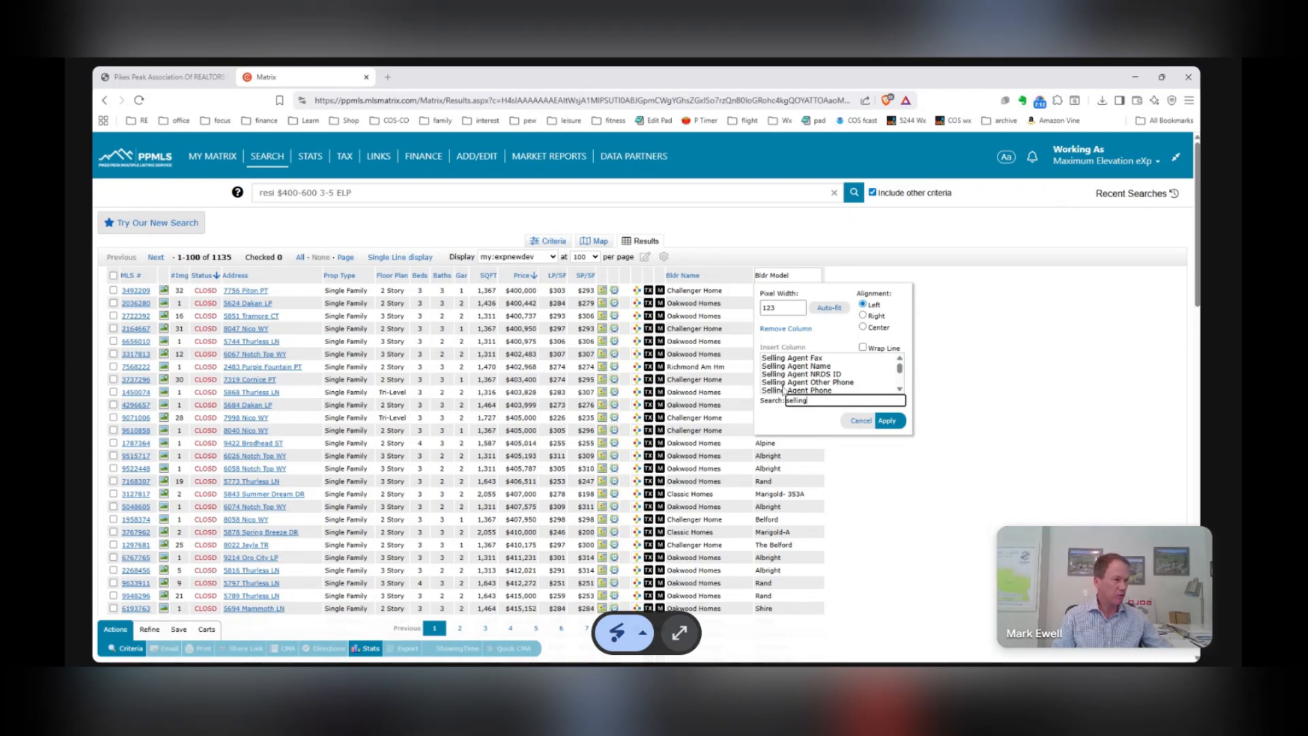
left_click(799, 374)
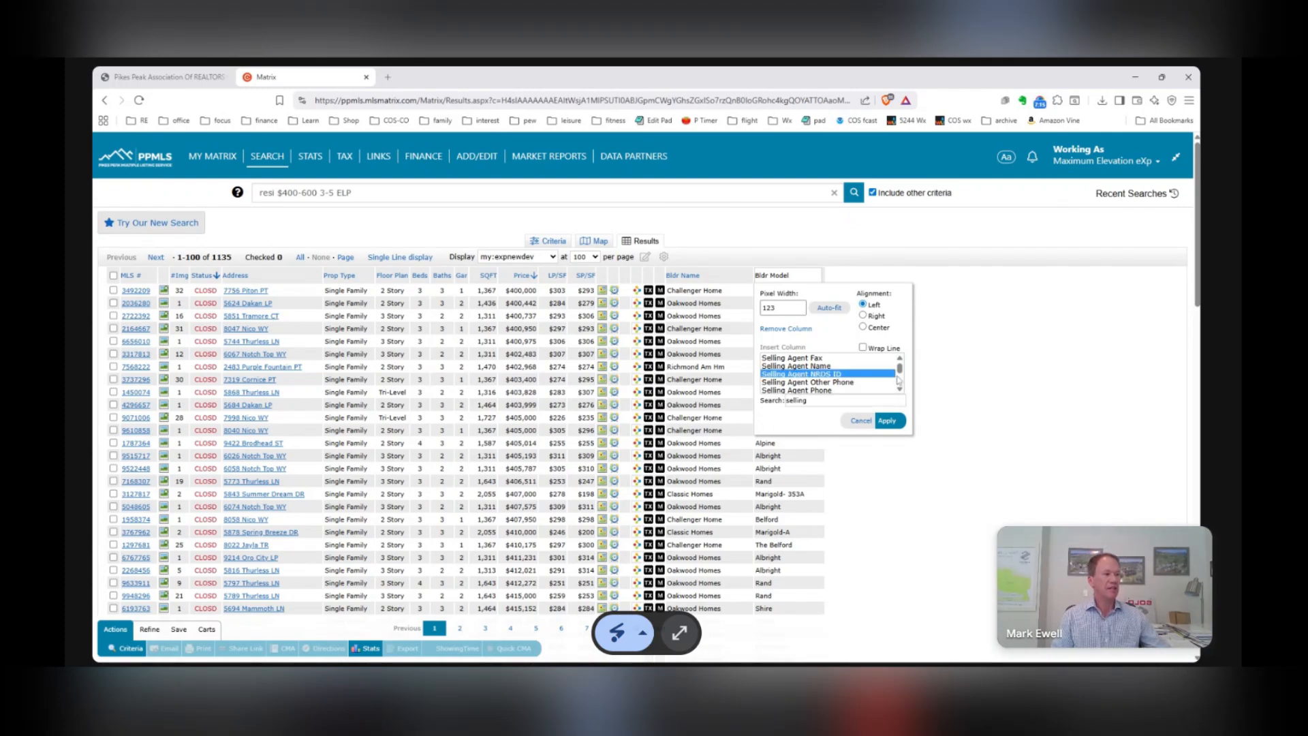
mouse_move(899, 369)
left_mouse_down()
mouse_move(901, 385)
mouse_move(901, 353)
mouse_move(900, 384)
left_mouse_up()
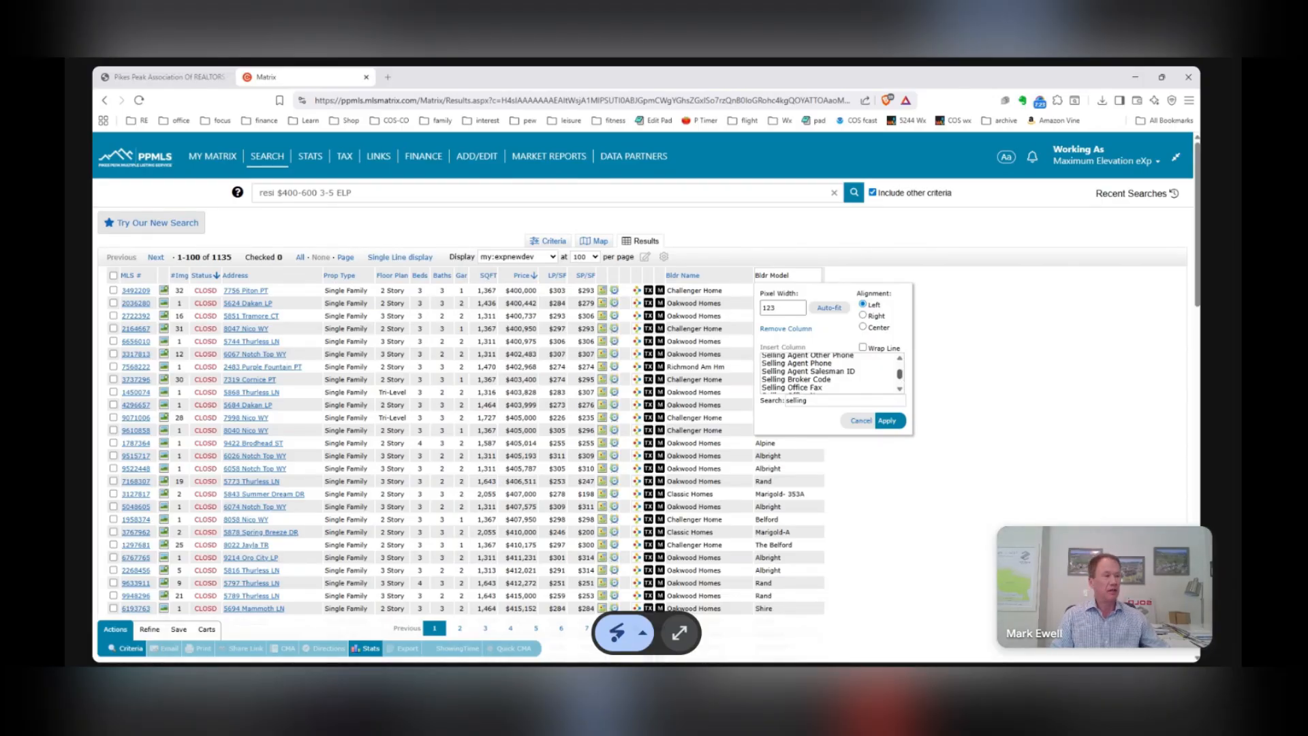
left_click_drag(901, 375, 906, 381)
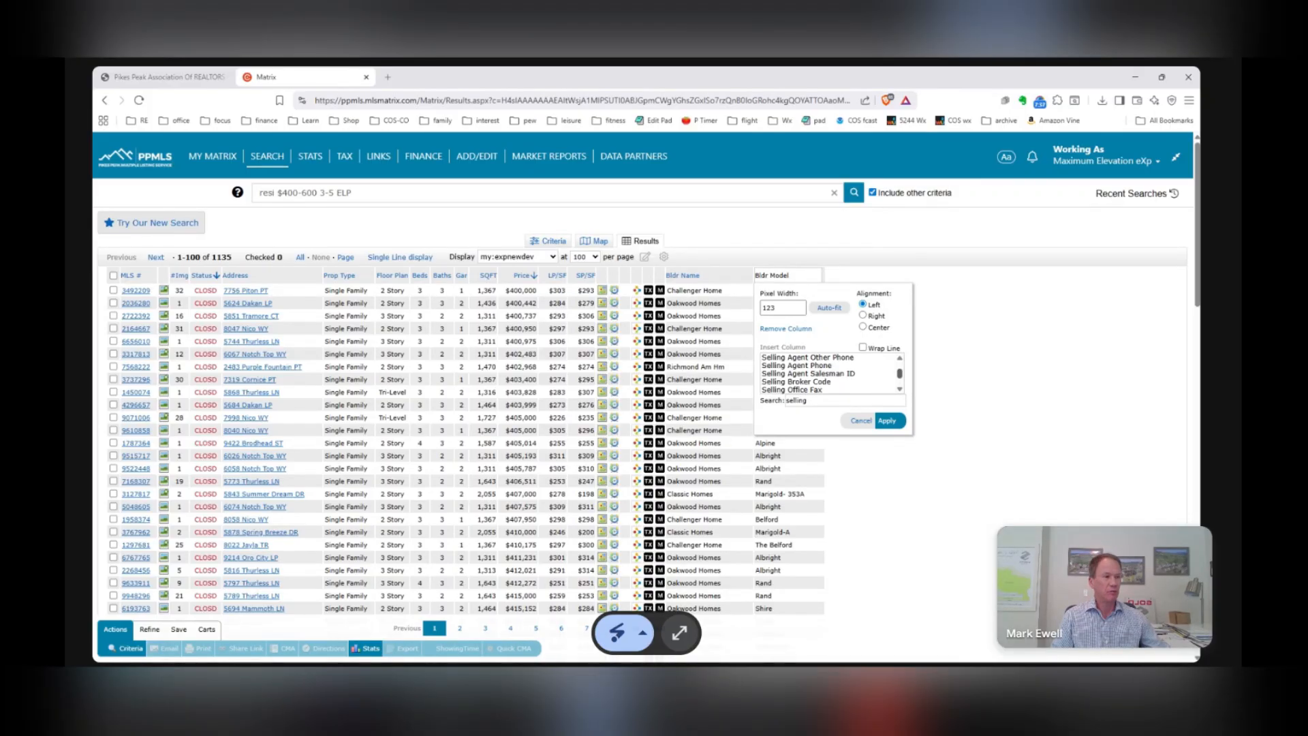
left_click(886, 420)
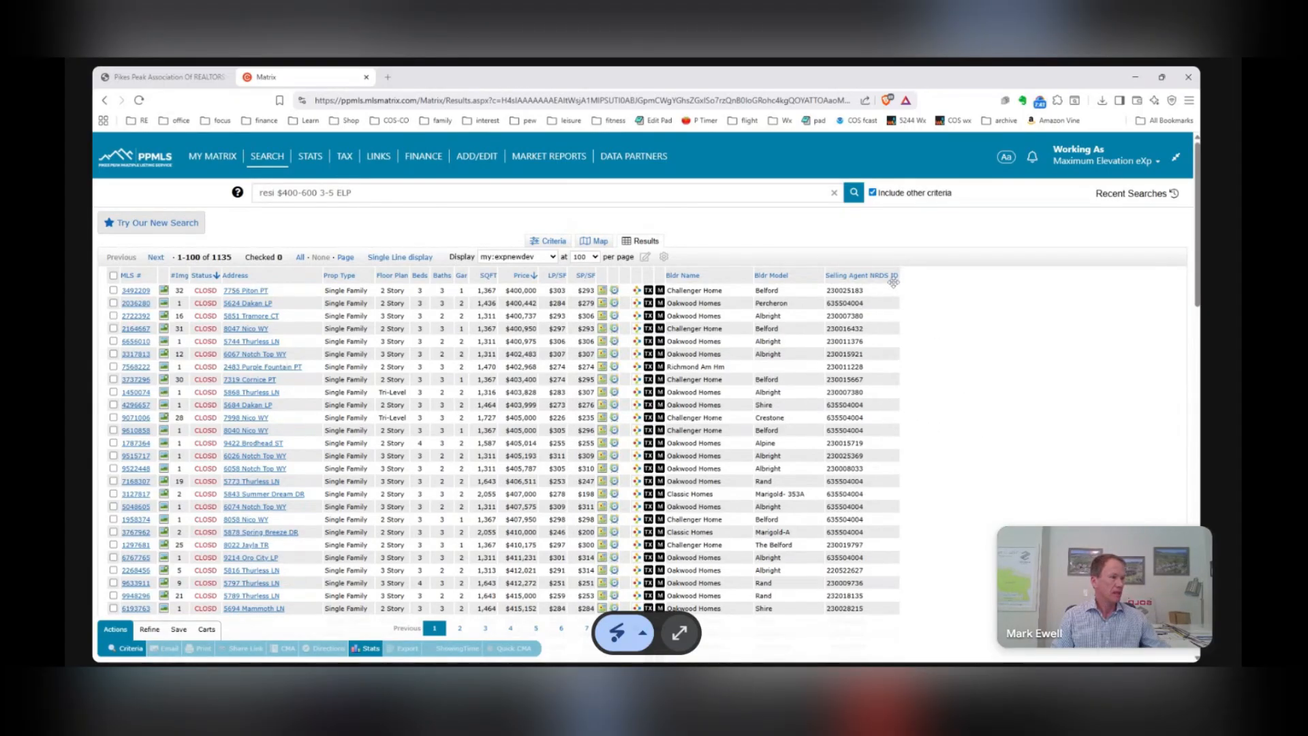
Insert a Selling Agent Name column after the Selling Agent NRDS ID column.
left_click(891, 277)
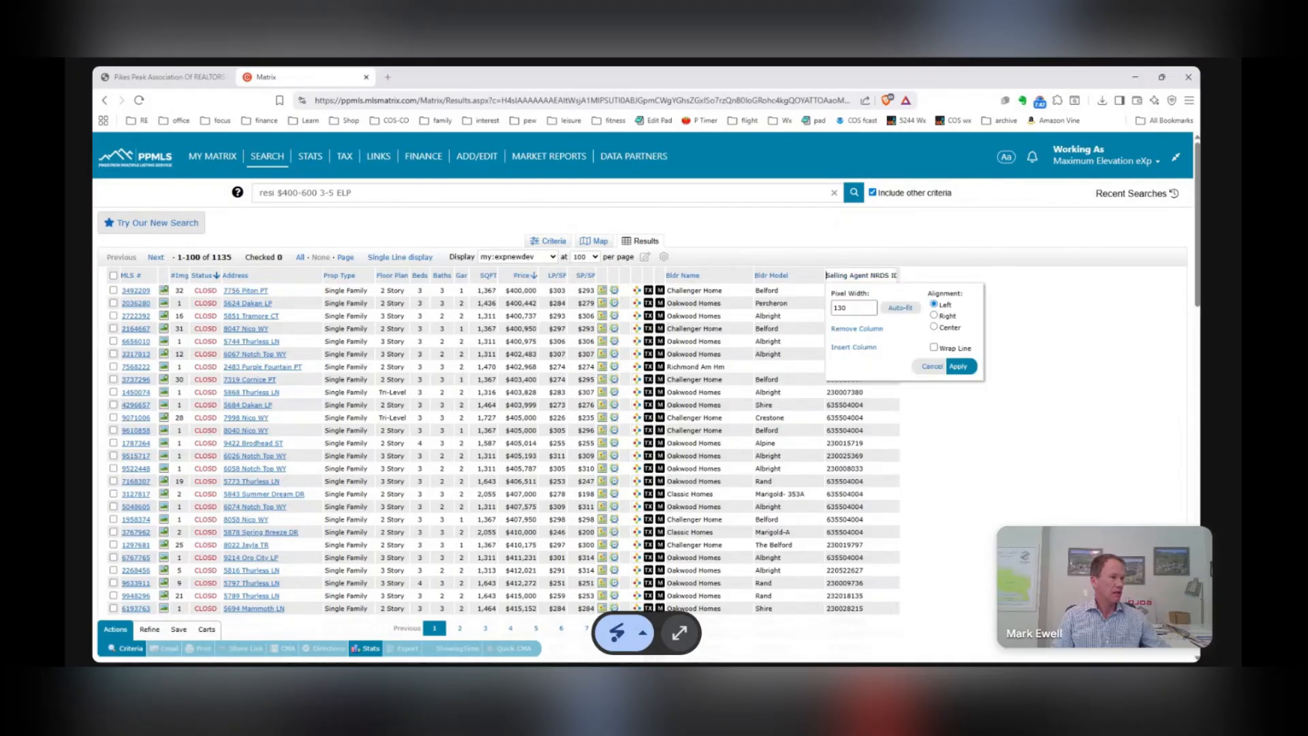
left_click(855, 347)
left_click(919, 400)
type("selling")
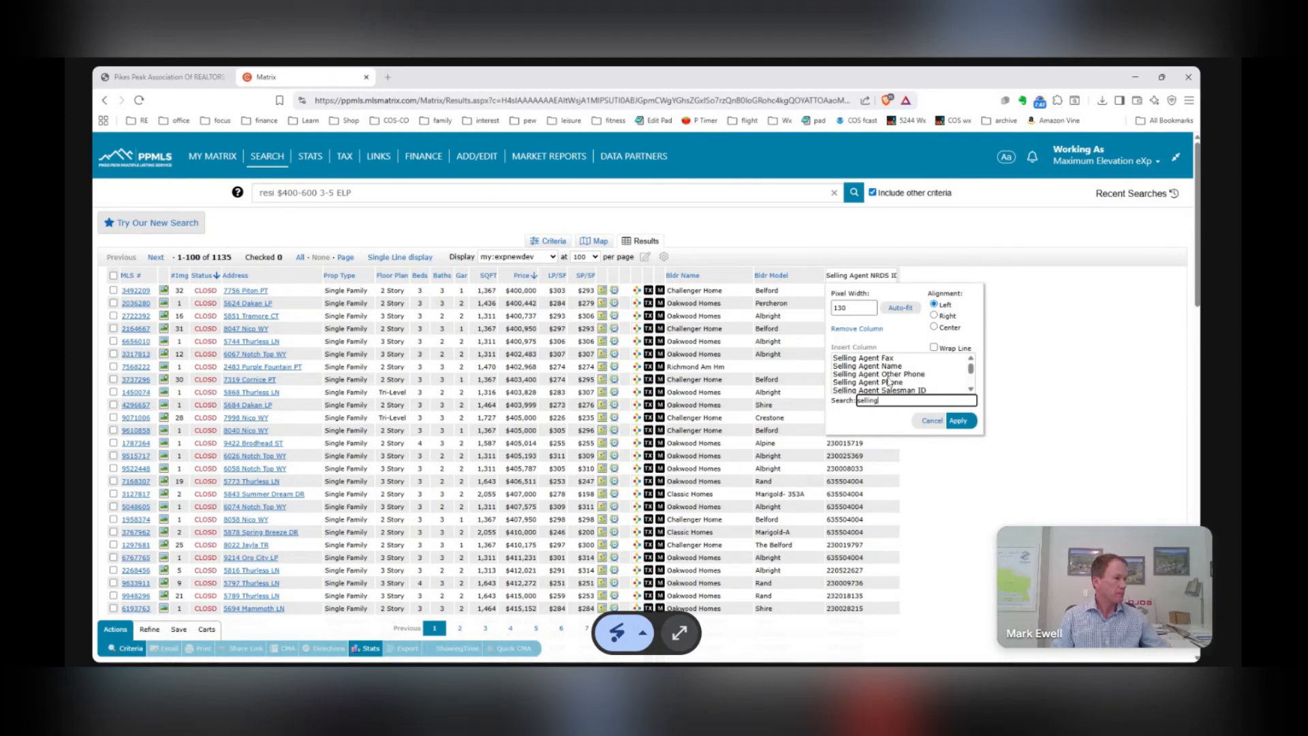
left_click(892, 367)
left_click(957, 422)
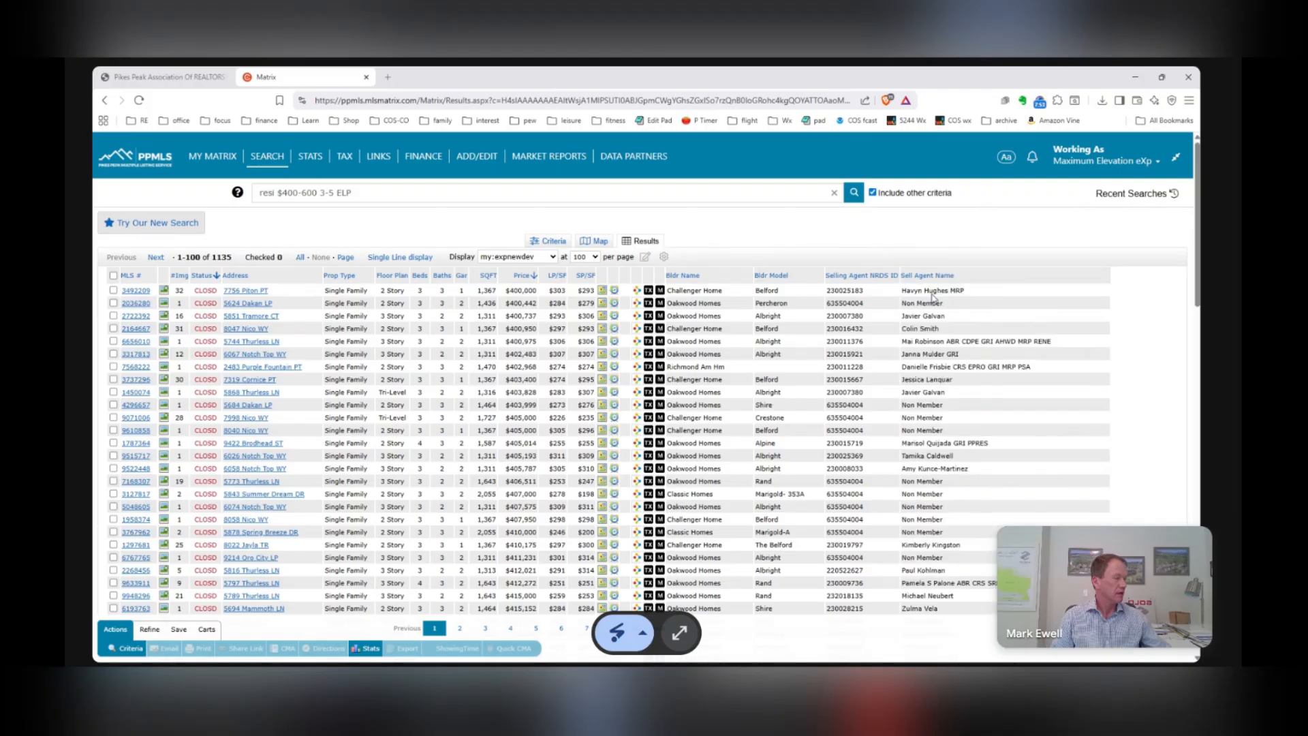
Insert a Selling Agent Phone column after the Selling Agent Name column and keep it in the expnewdev display.
left_click(985, 277)
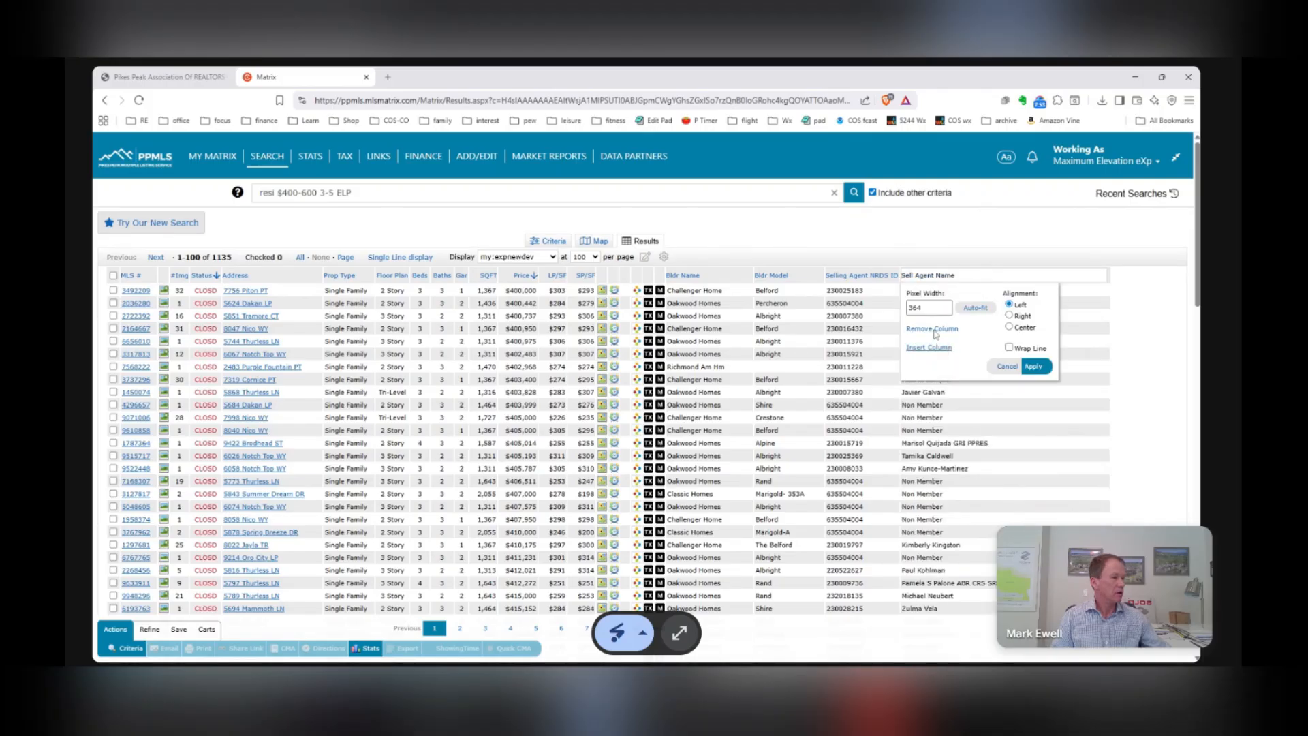
left_click(943, 348)
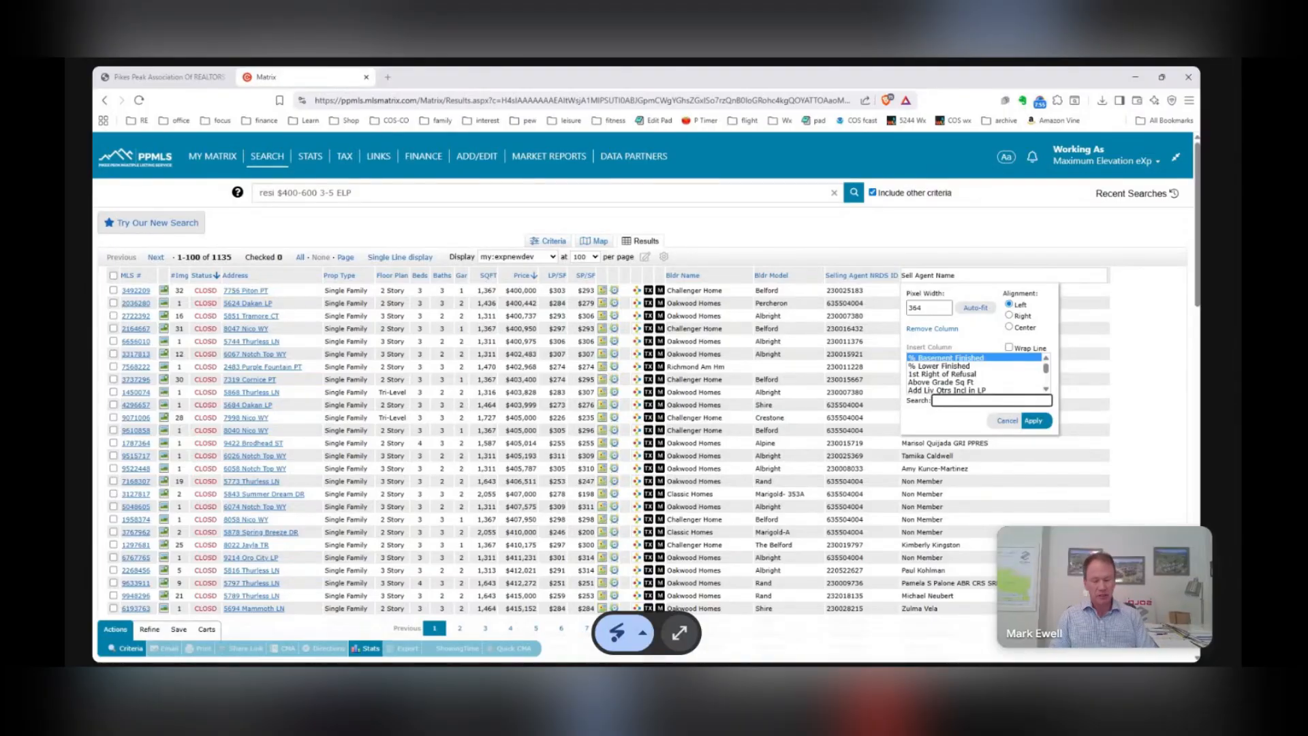
type("selling")
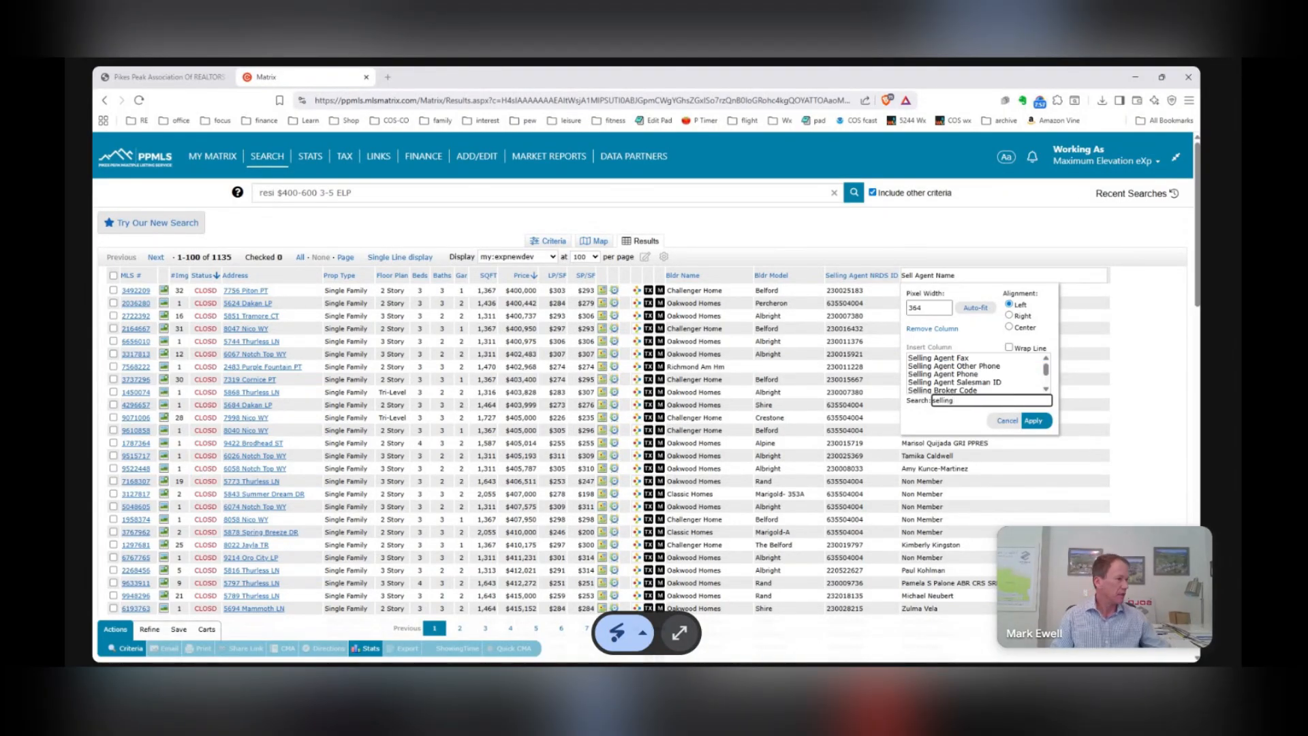
left_click(955, 374)
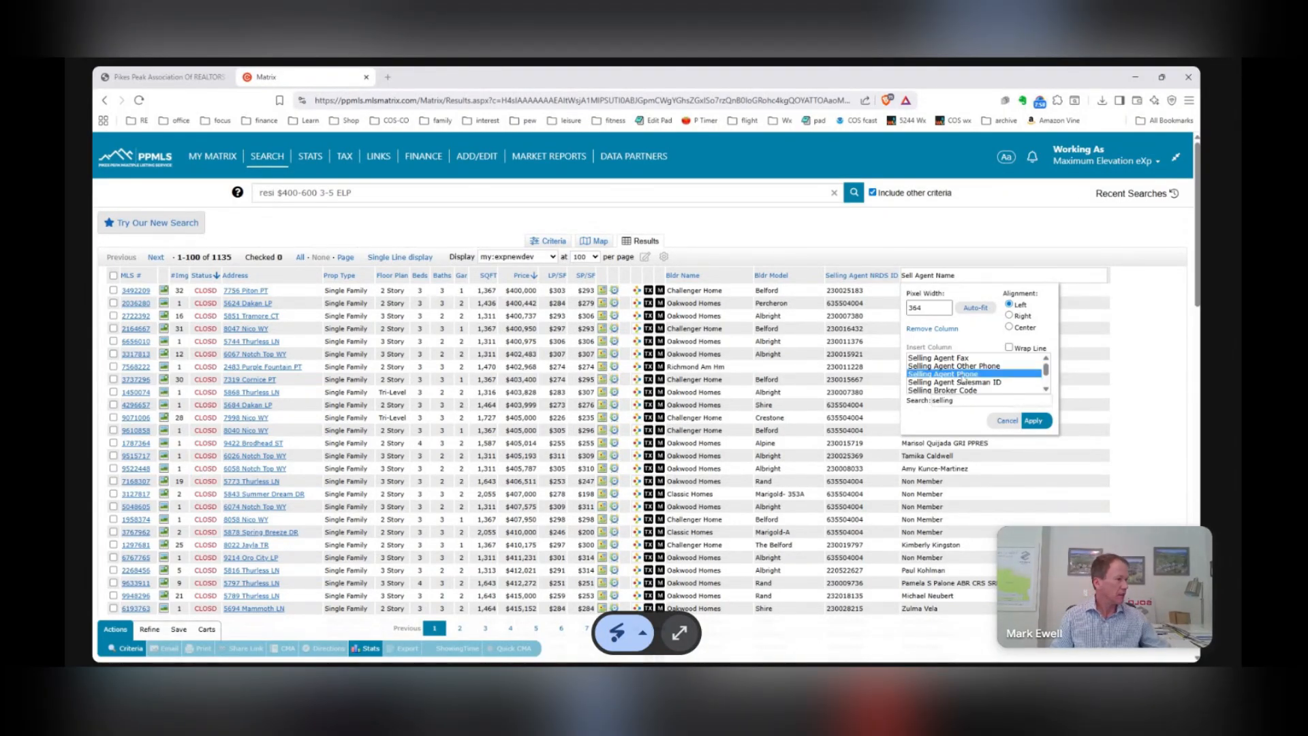
left_click(1034, 421)
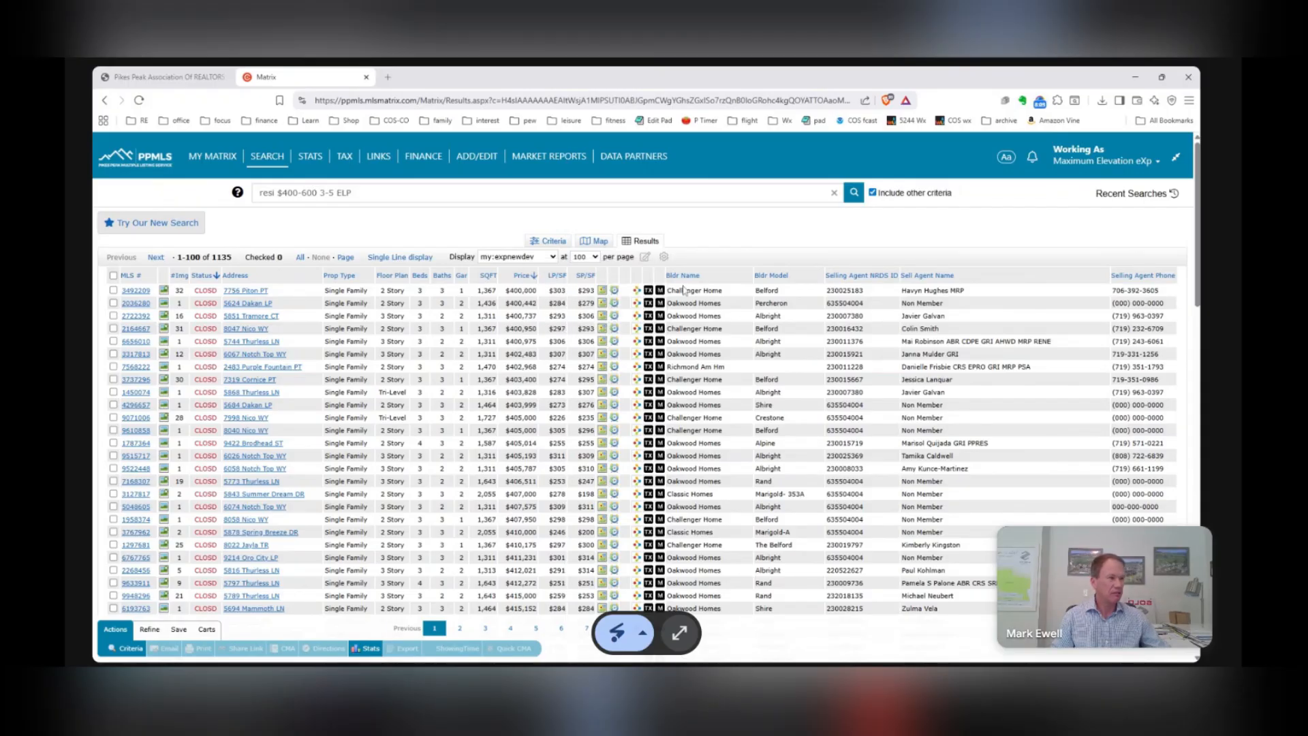
left_click_drag(702, 282, 689, 279)
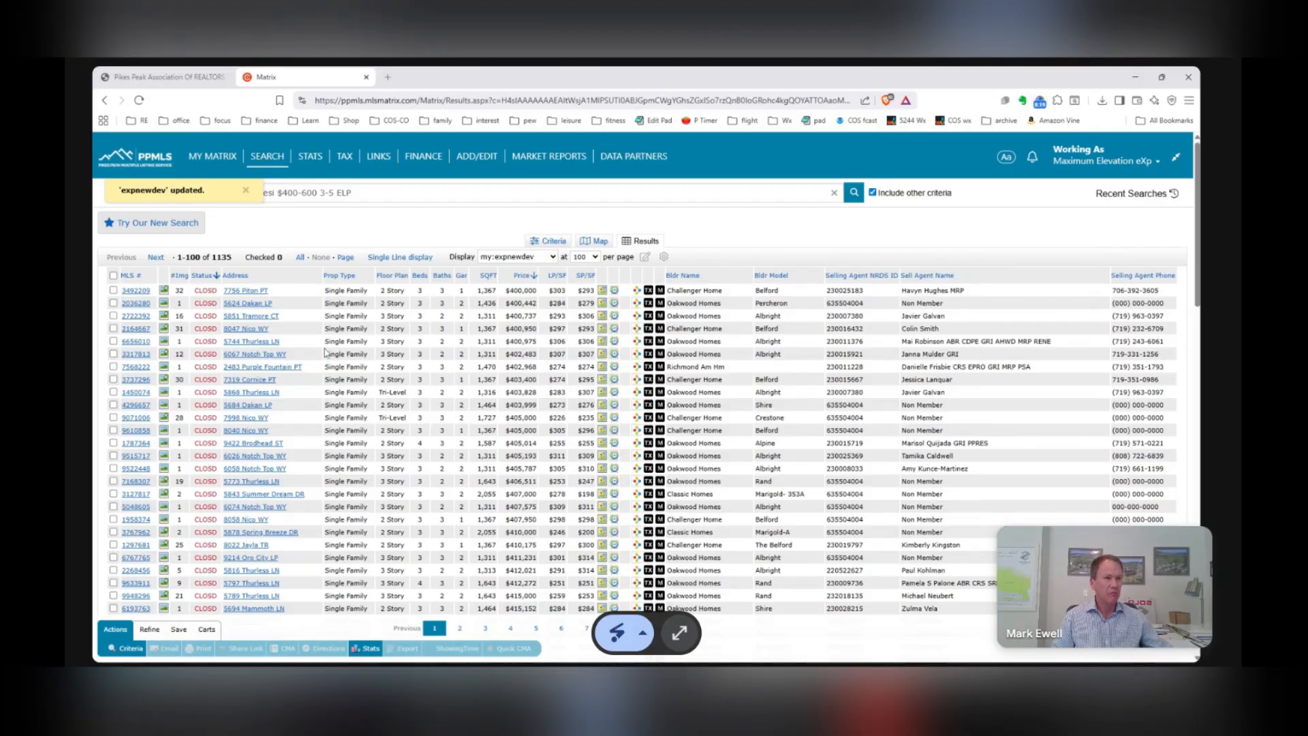
Select all the search results and clear the selection again.
left_click(299, 258)
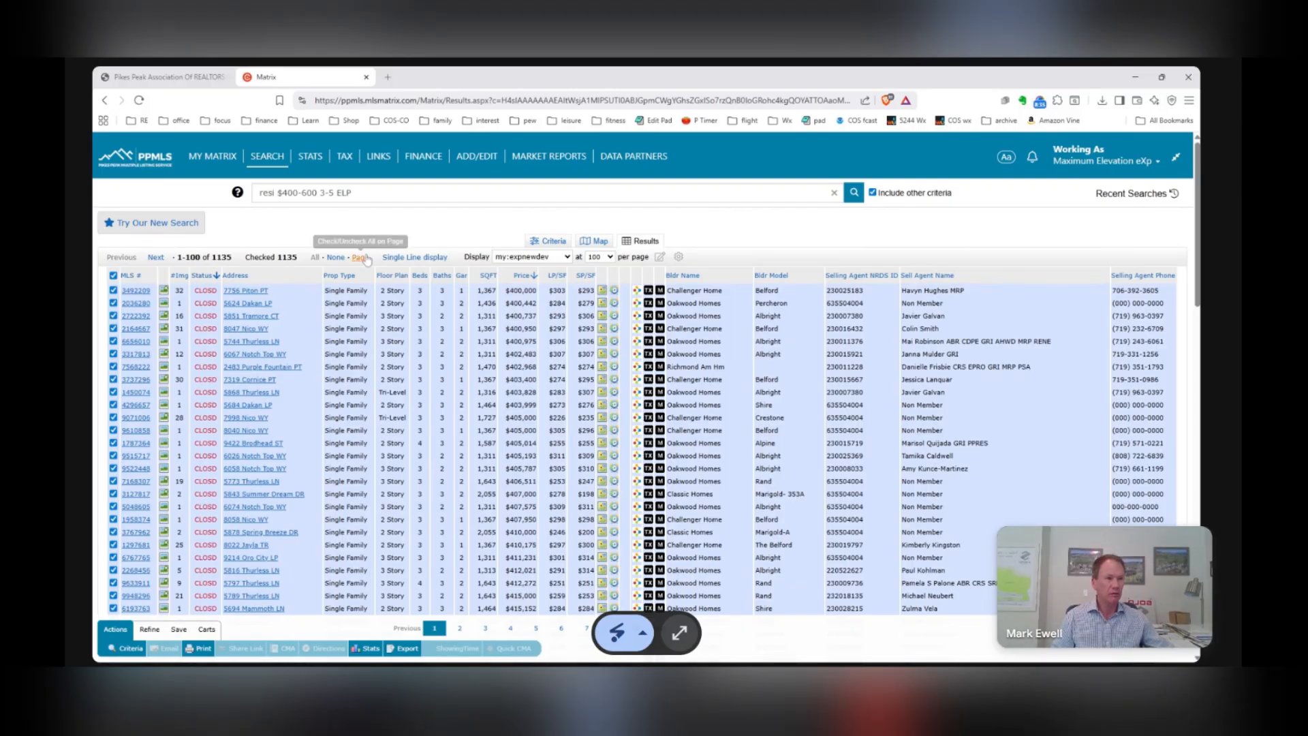
left_click(336, 258)
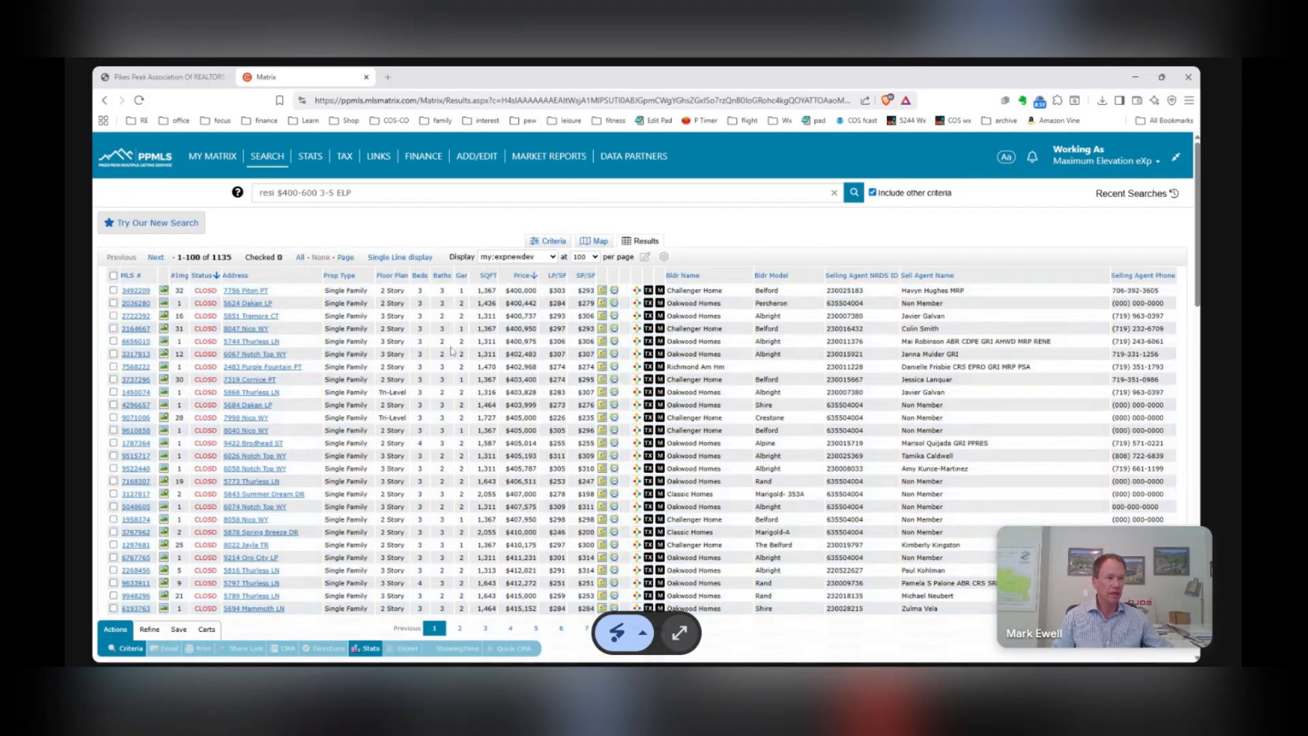
Review the full date range entered for sold listings in the search criteria and return to the results.
left_click(555, 242)
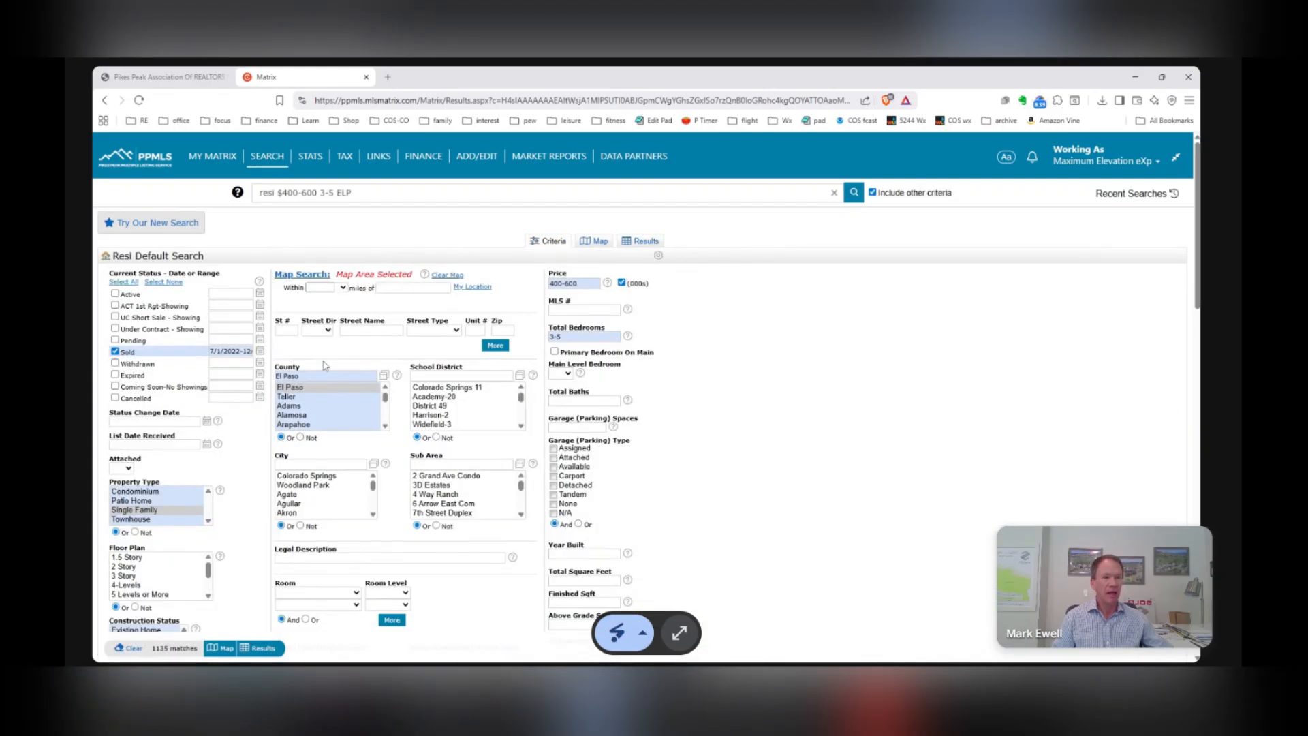
left_click(242, 352)
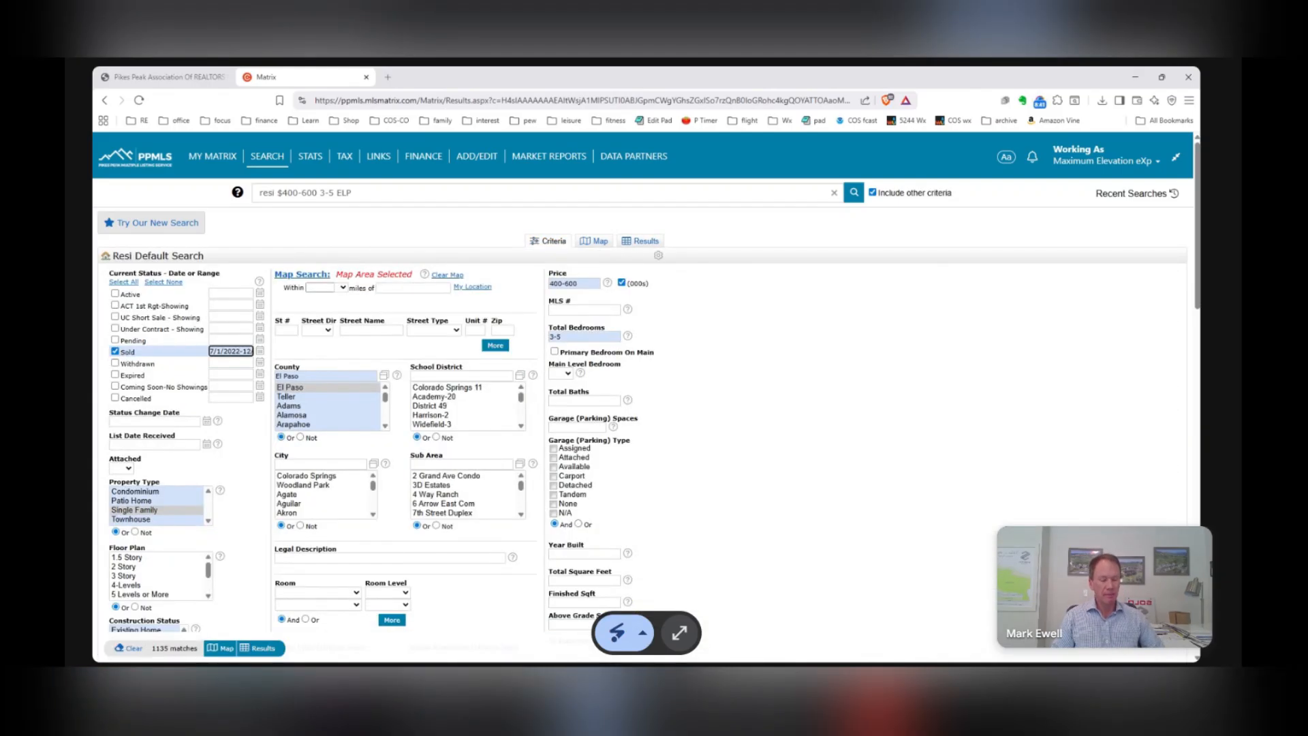
key("Right")
key("Right")
key("Right")
key("Right")
key("Right")
key("Right")
key("Right")
key("Right")
key("Right")
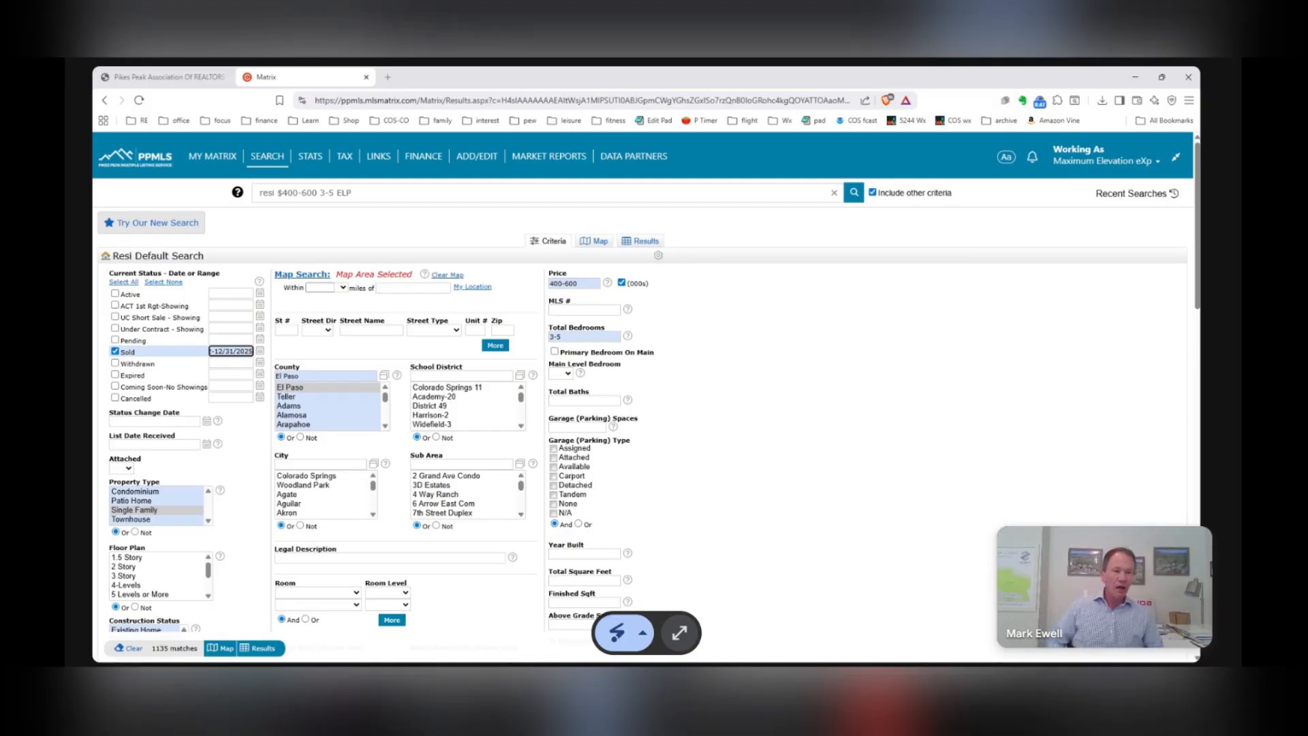
key("Home")
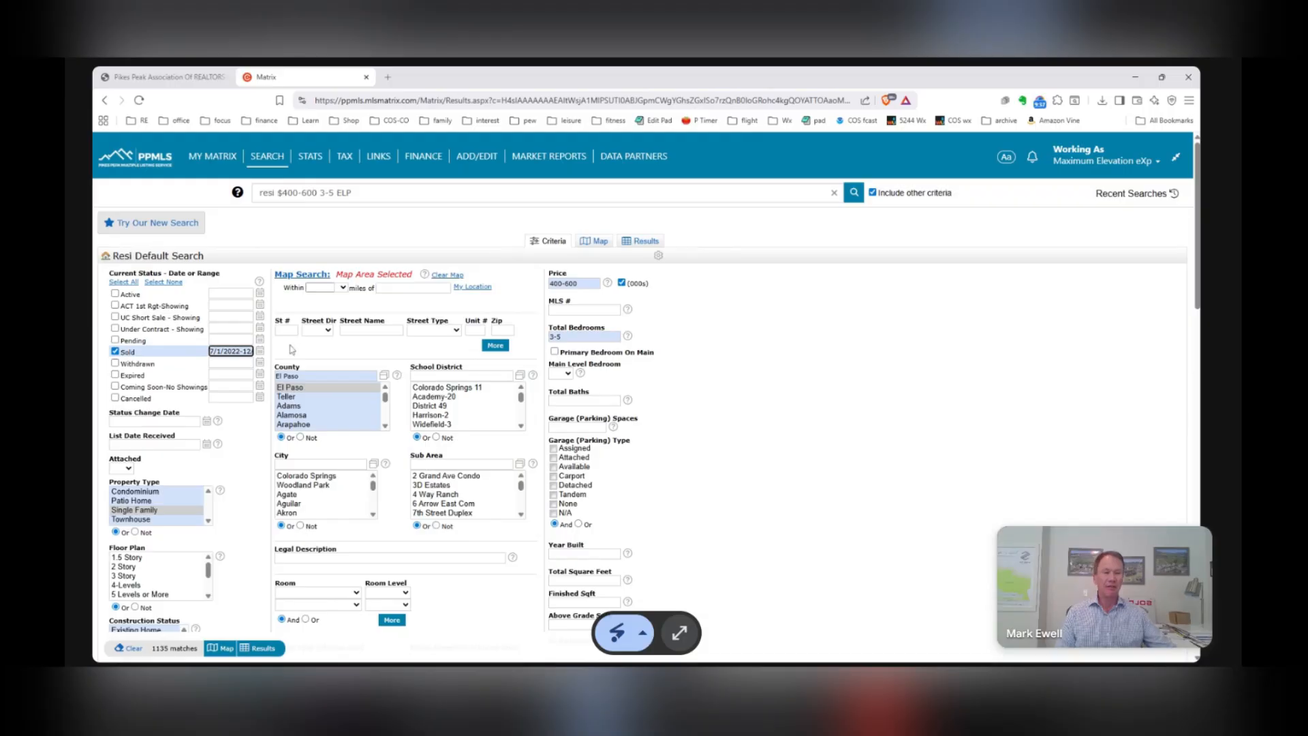
left_click(260, 252)
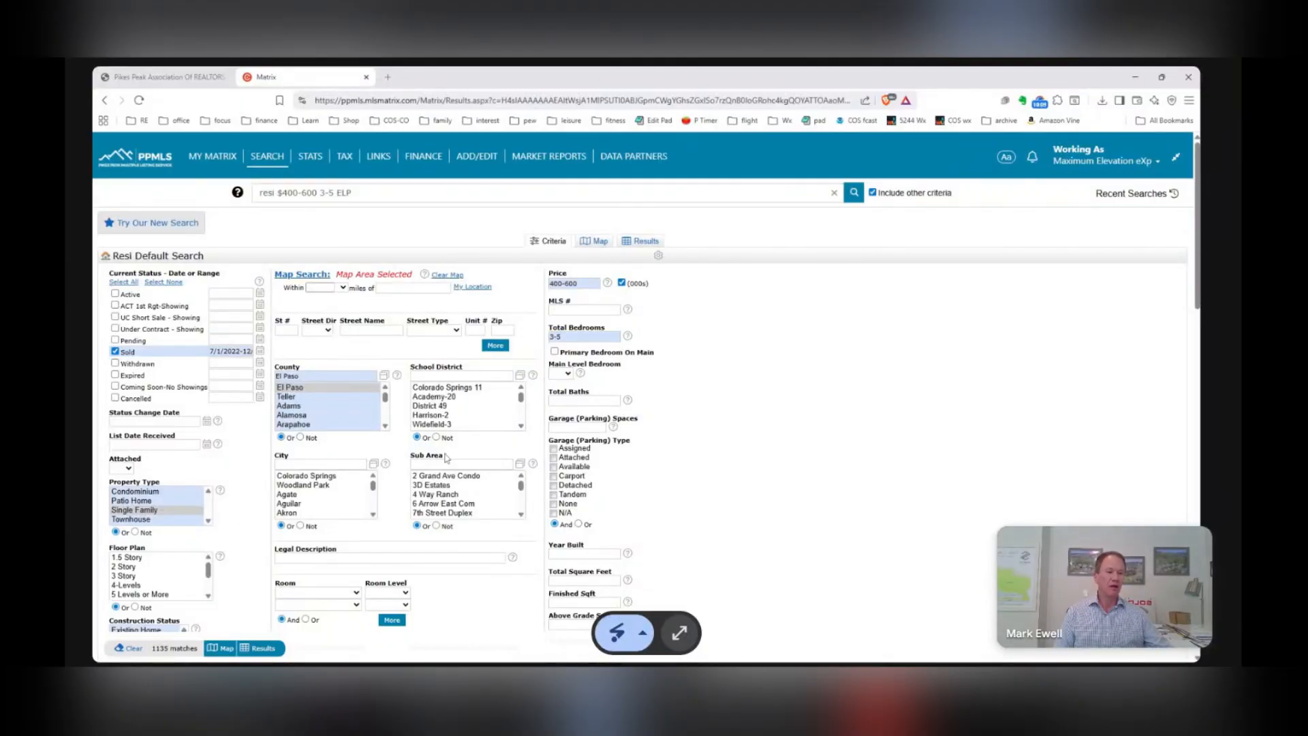
left_click(643, 244)
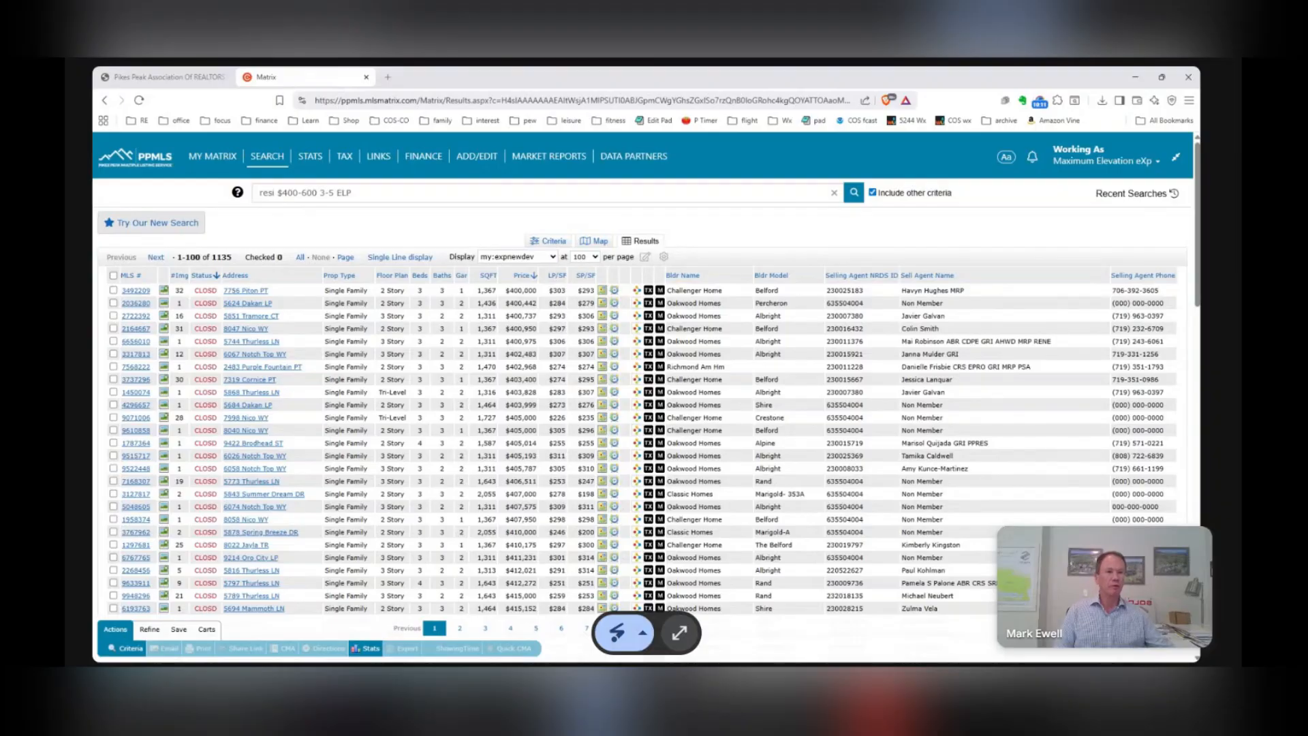
Export all the search results in the expnewdev file format and open the exported file in Excel.
left_click(300, 257)
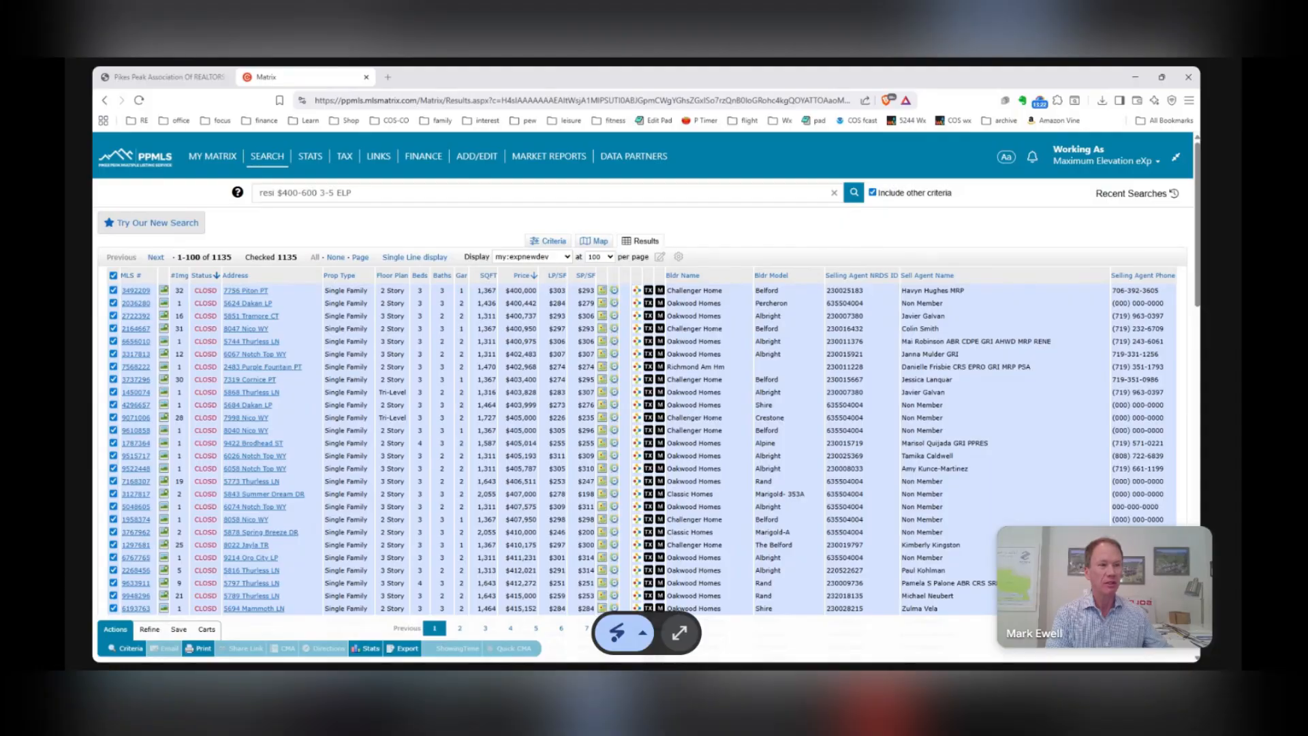
left_click(408, 649)
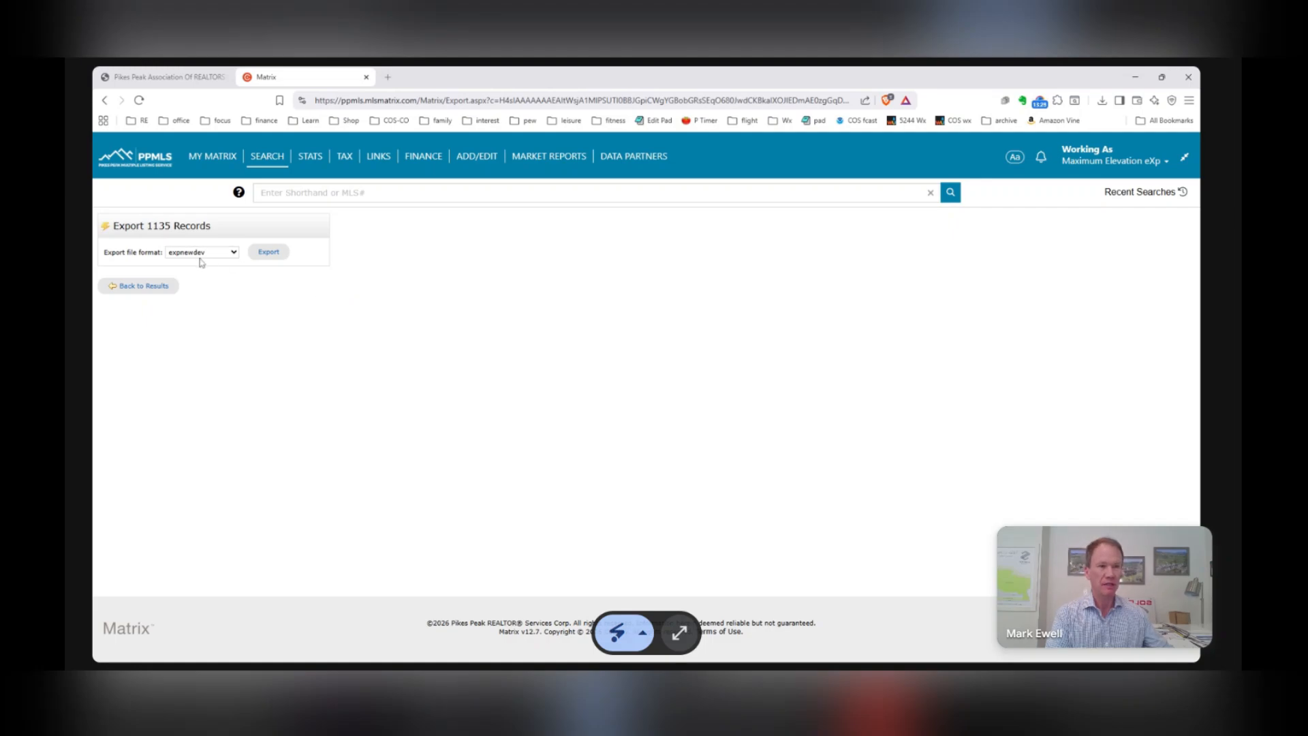
left_click(268, 252)
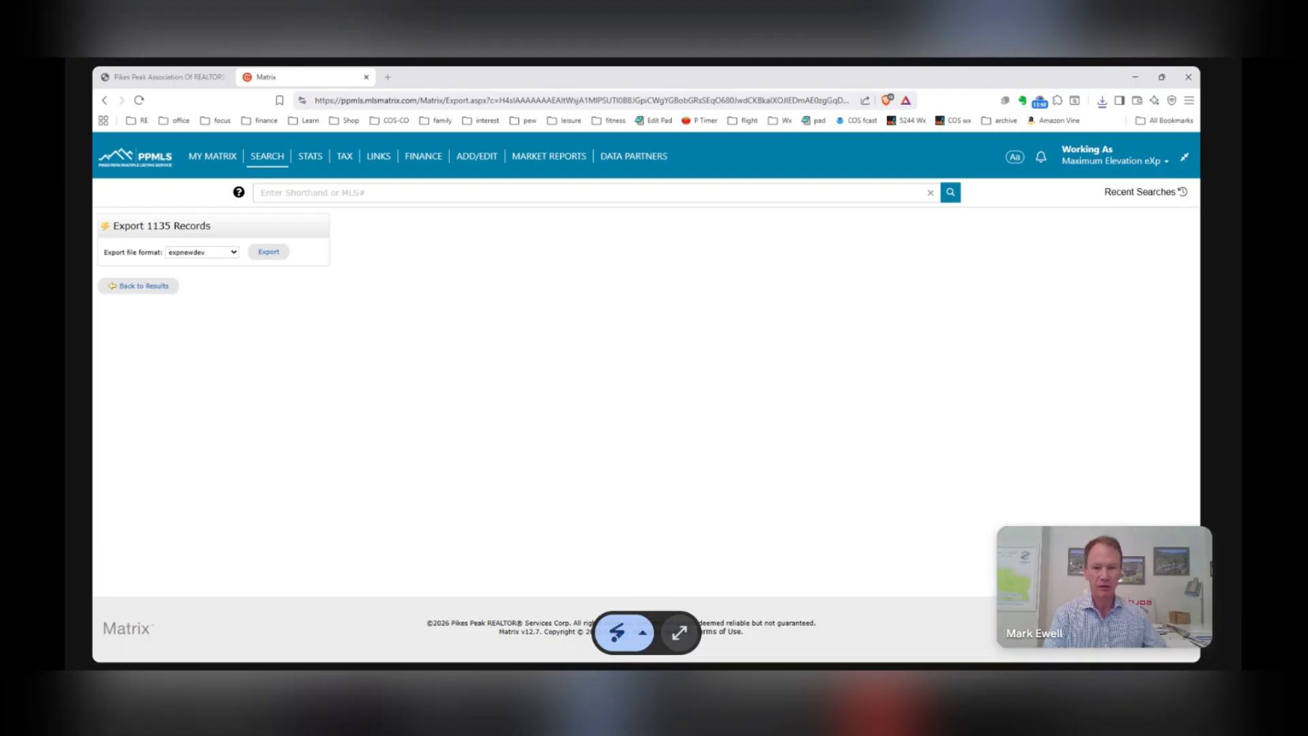
left_click(643, 632)
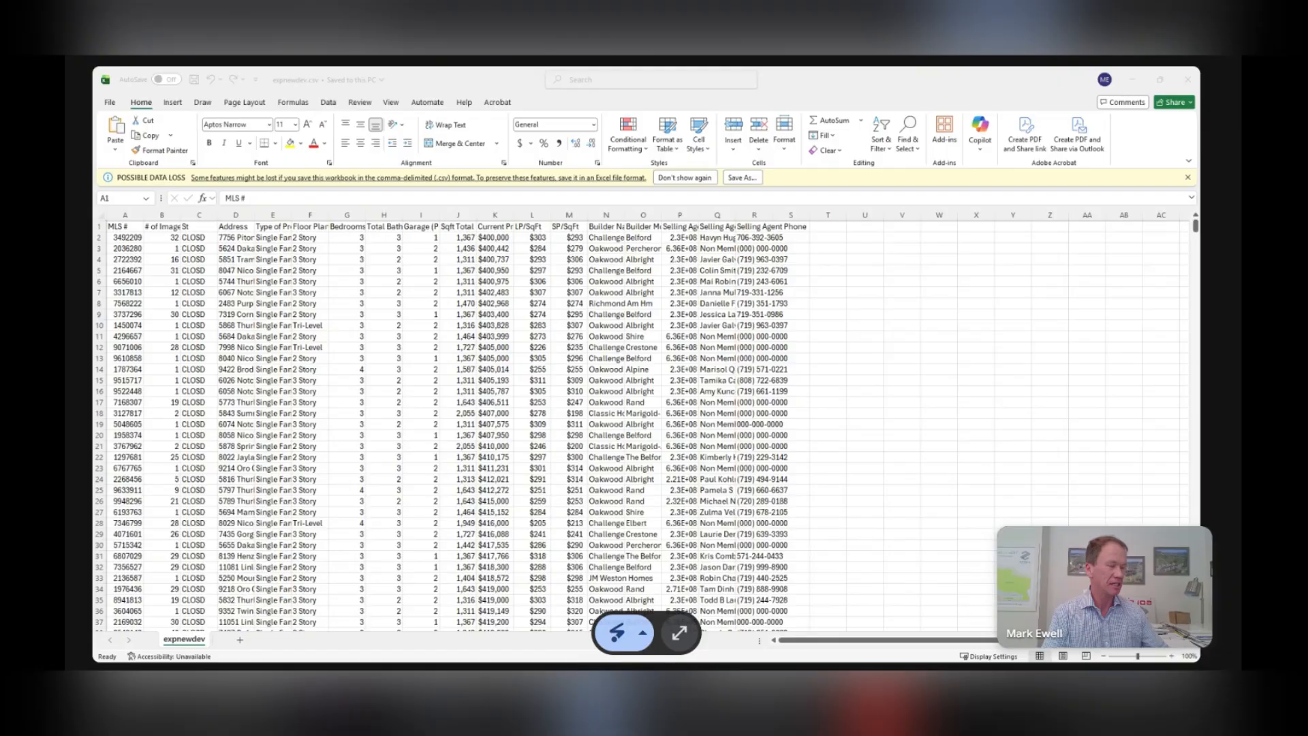
Save the exported CSV as an Excel workbook named expnewdev.xlsx.
left_click(746, 182)
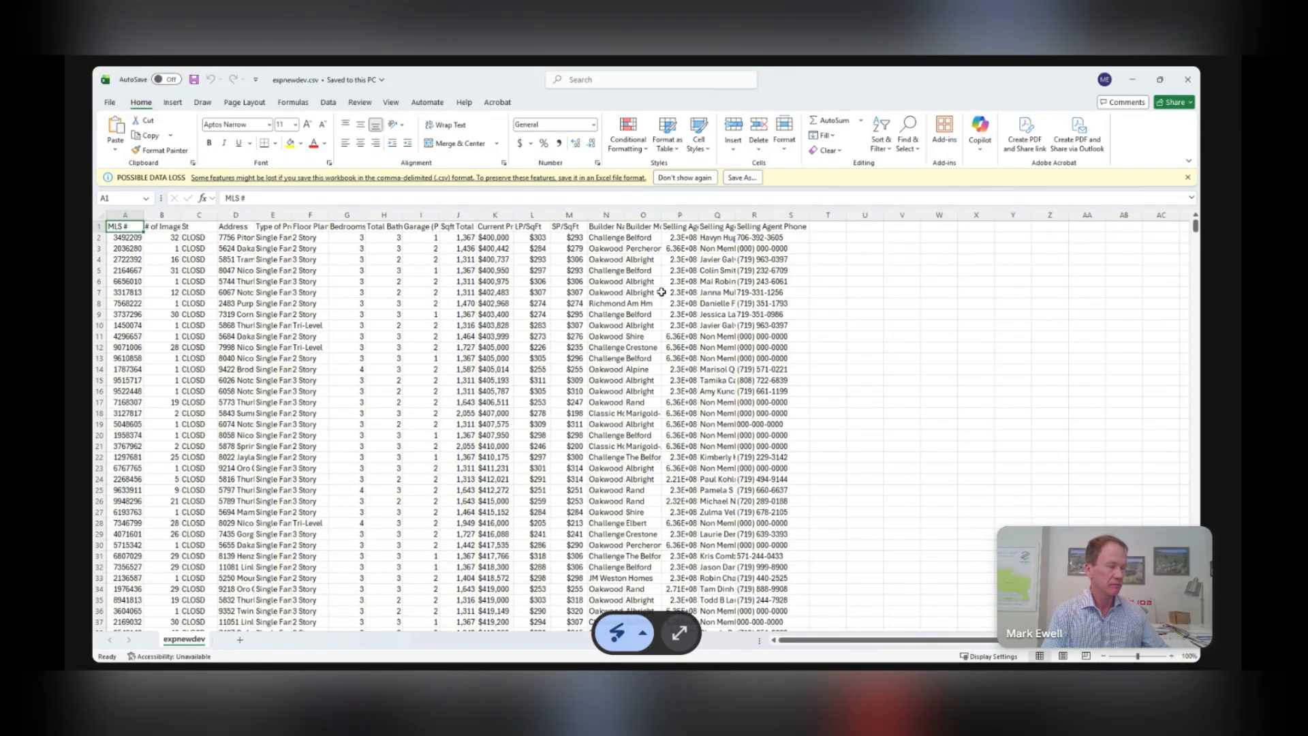
left_click(743, 180)
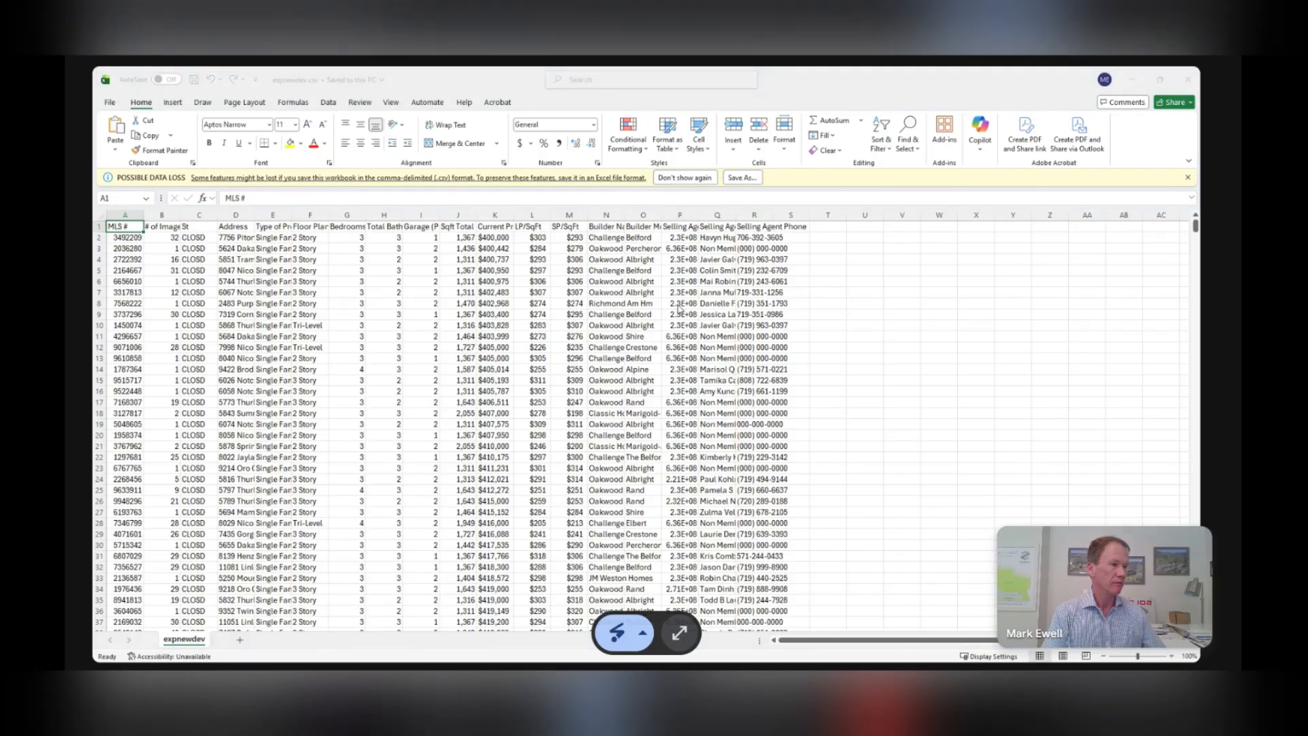
left_click(572, 428)
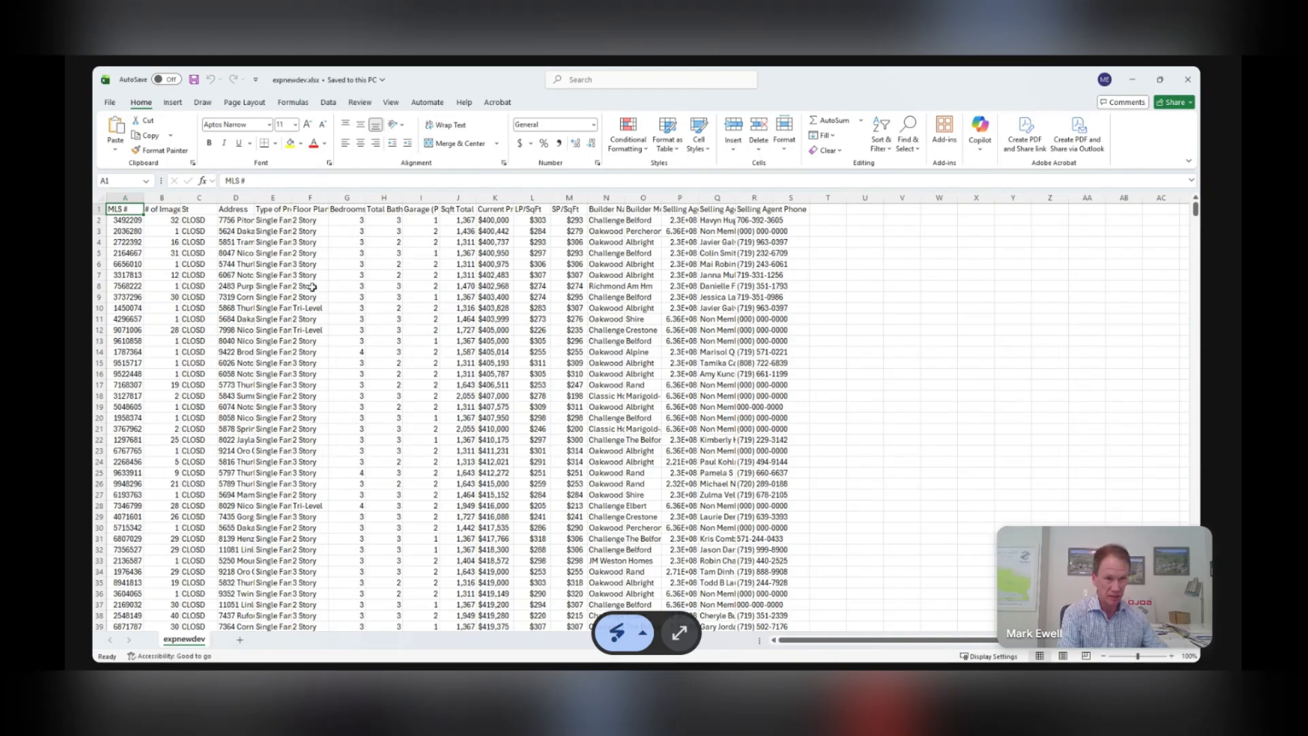
Delete columns B through O, from the number of images through the builder model.
left_click(140, 223)
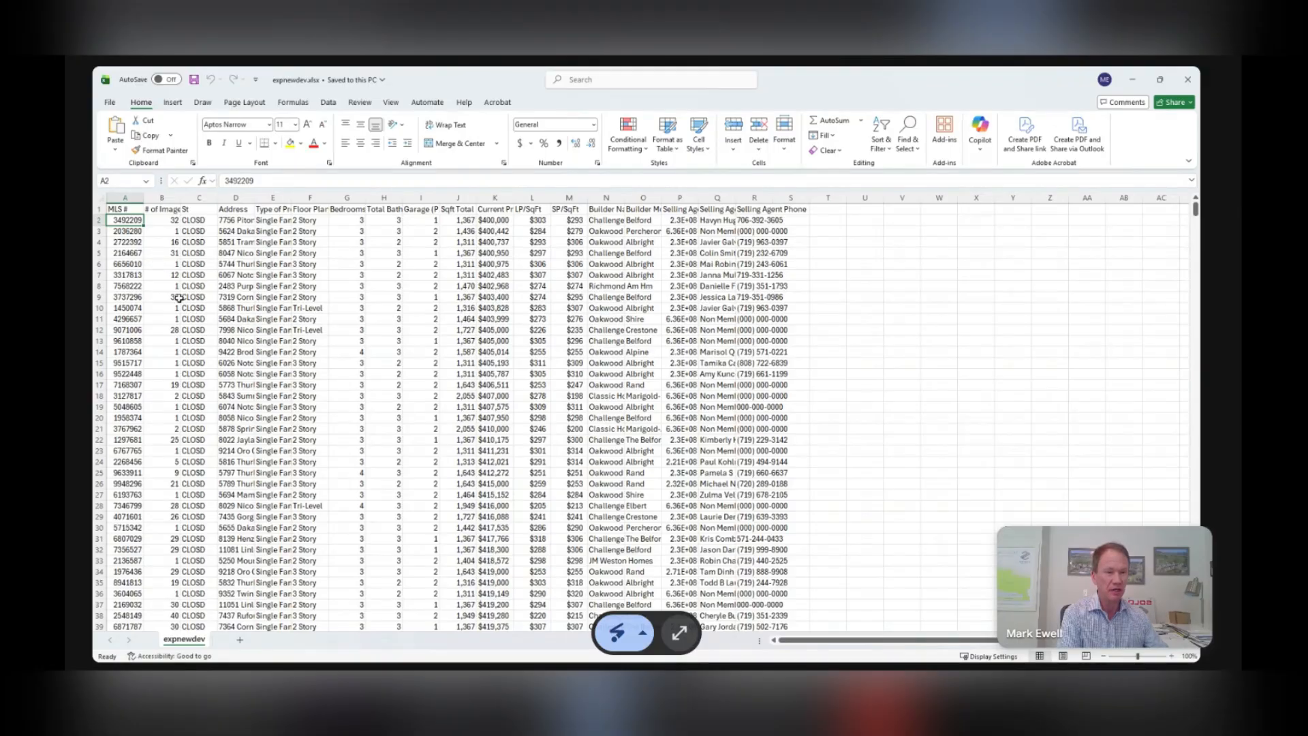
left_click(160, 198)
left_click_drag(160, 199, 563, 197)
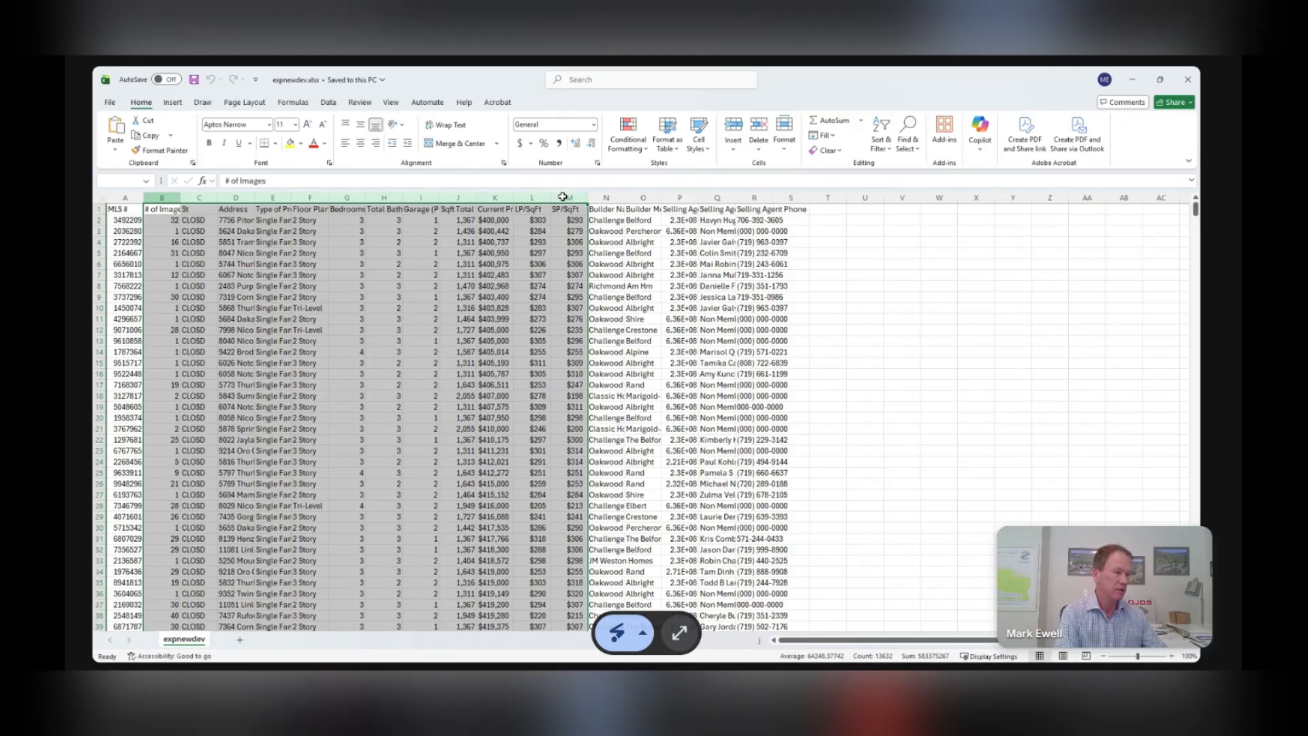
left_click_drag(563, 197, 636, 197)
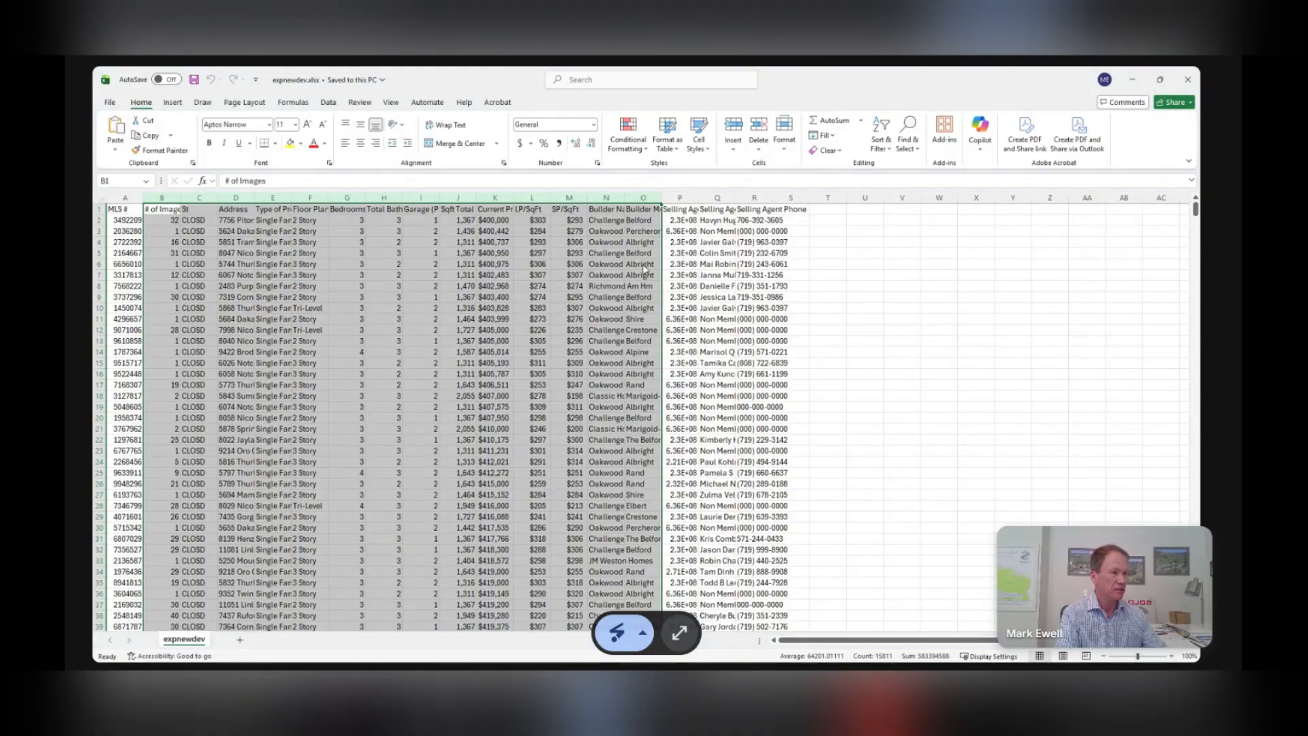
key("ctrl+minus")
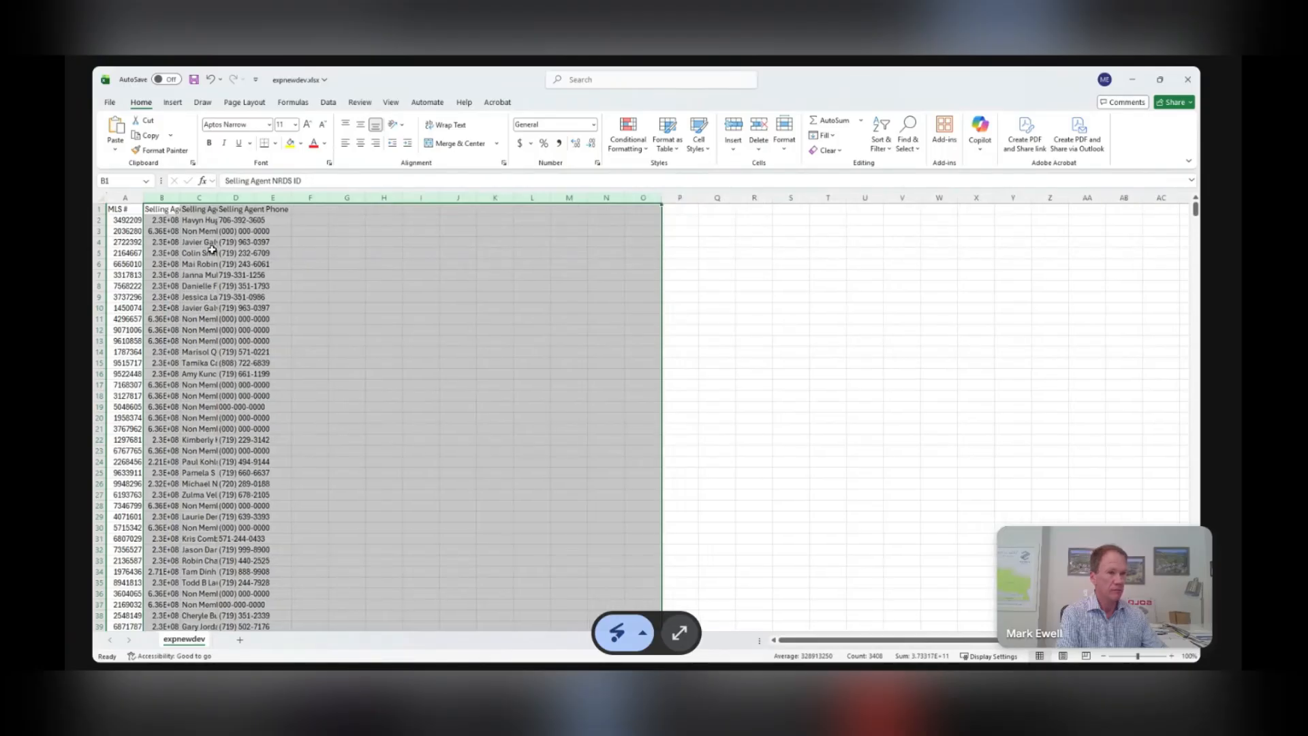
Auto-fit the widths of the Selling Agent NRDS ID, Selling Agent Name and Selling Agent Phone columns to their contents.
left_click(211, 252)
double_click(181, 196)
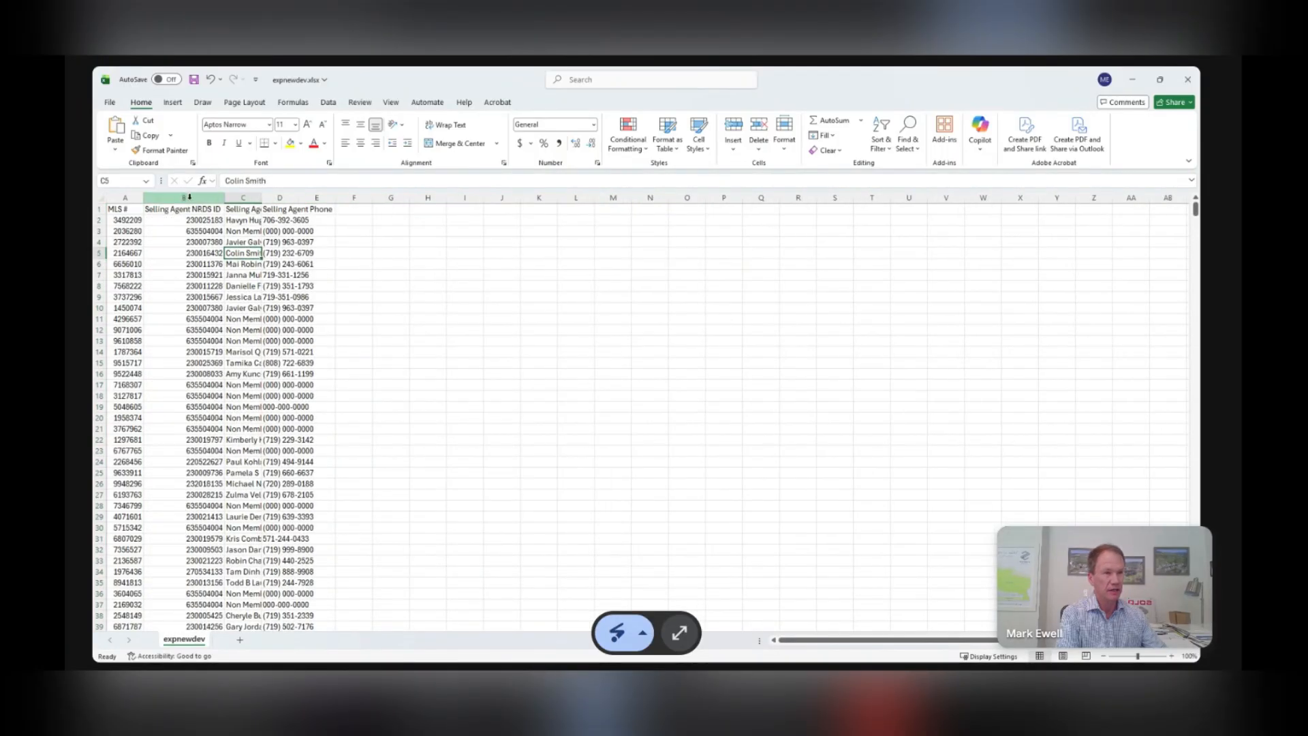
double_click(261, 198)
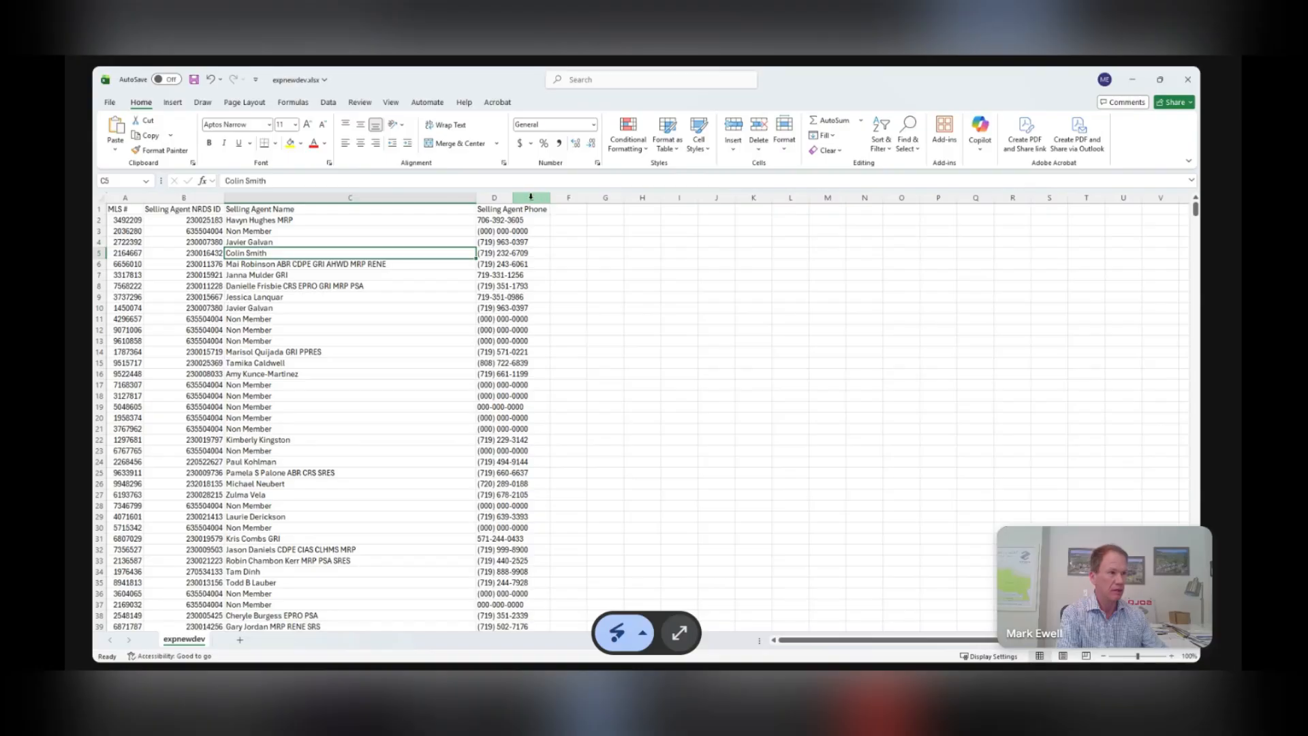
double_click(513, 197)
left_click(129, 225)
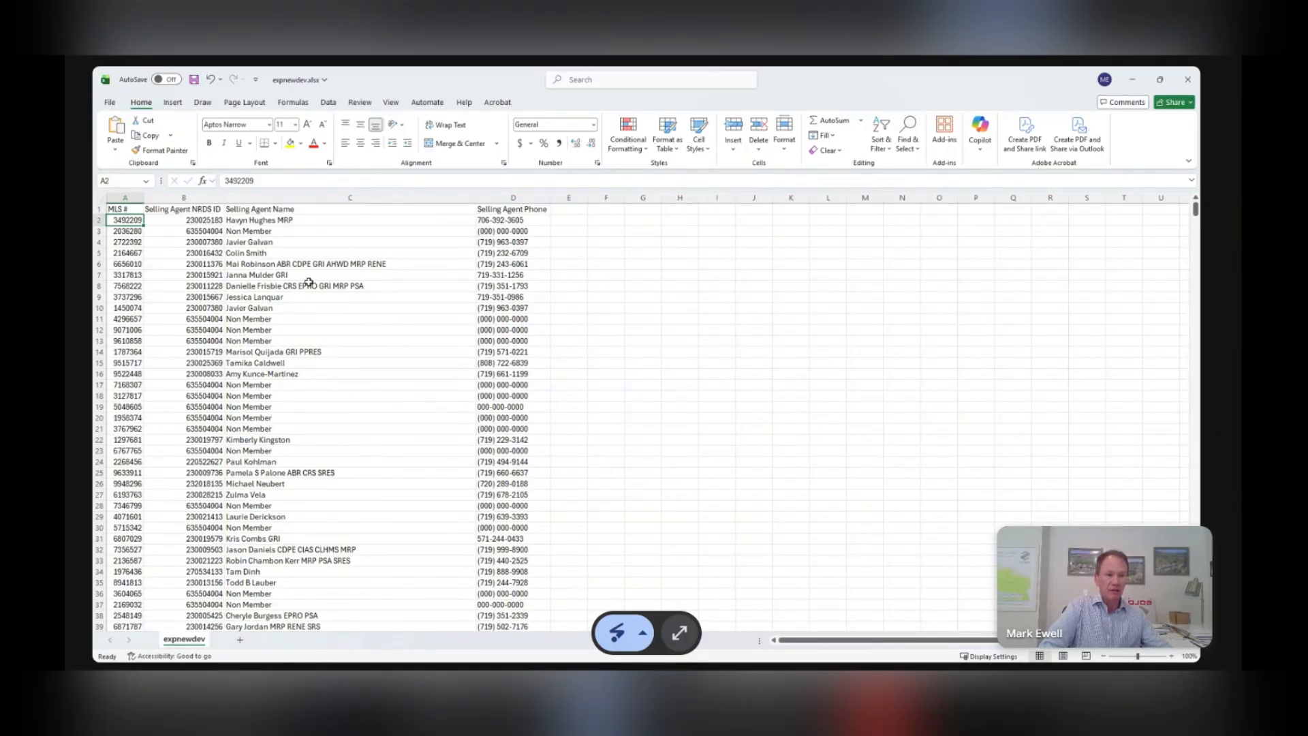
Sort the data rows by Selling Agent NRDS ID from smallest to largest.
left_click(274, 232)
left_click(279, 383)
left_click(281, 403)
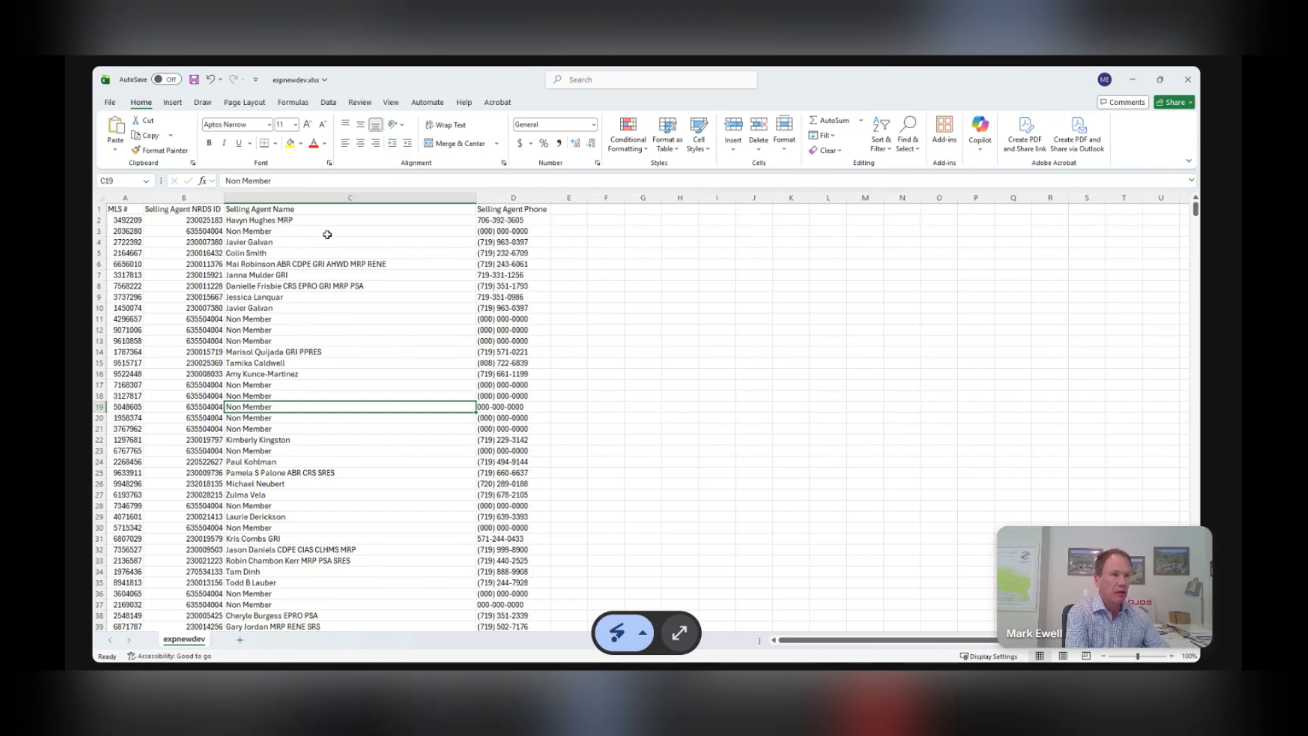
left_click(328, 104)
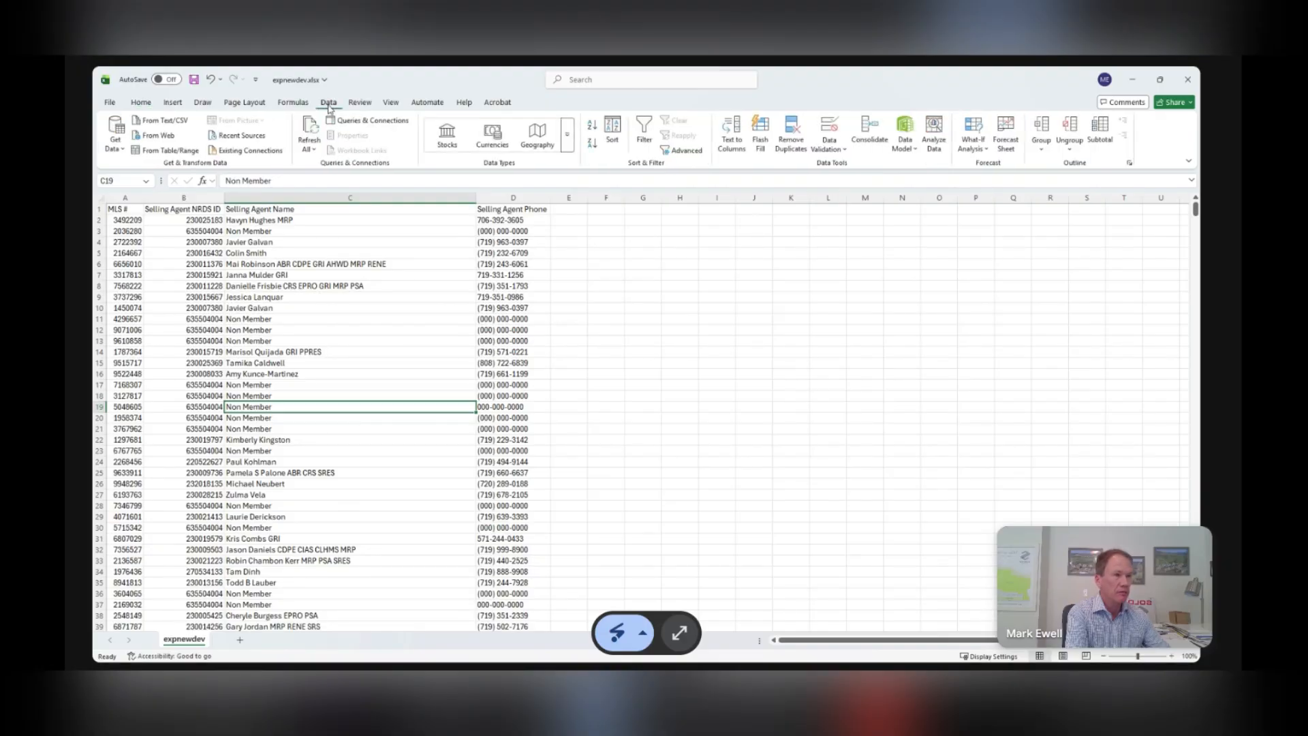
left_click(617, 133)
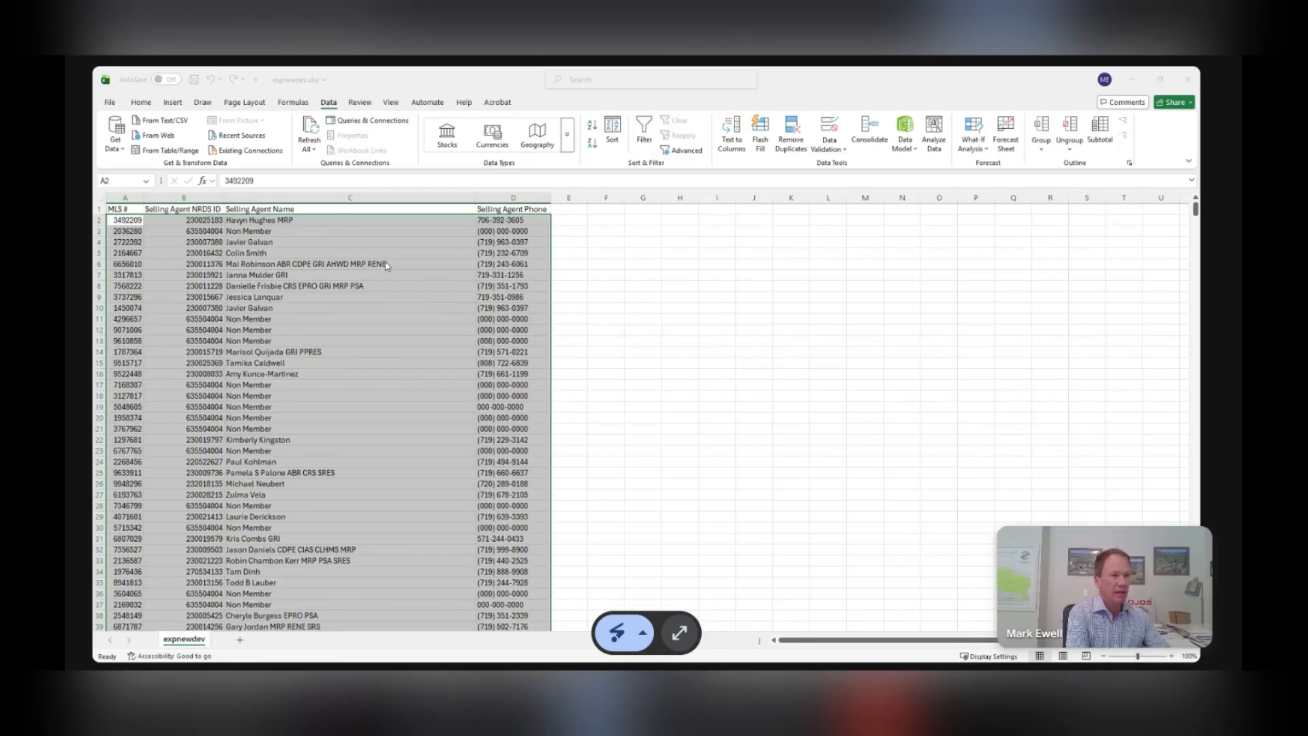
left_click(569, 331)
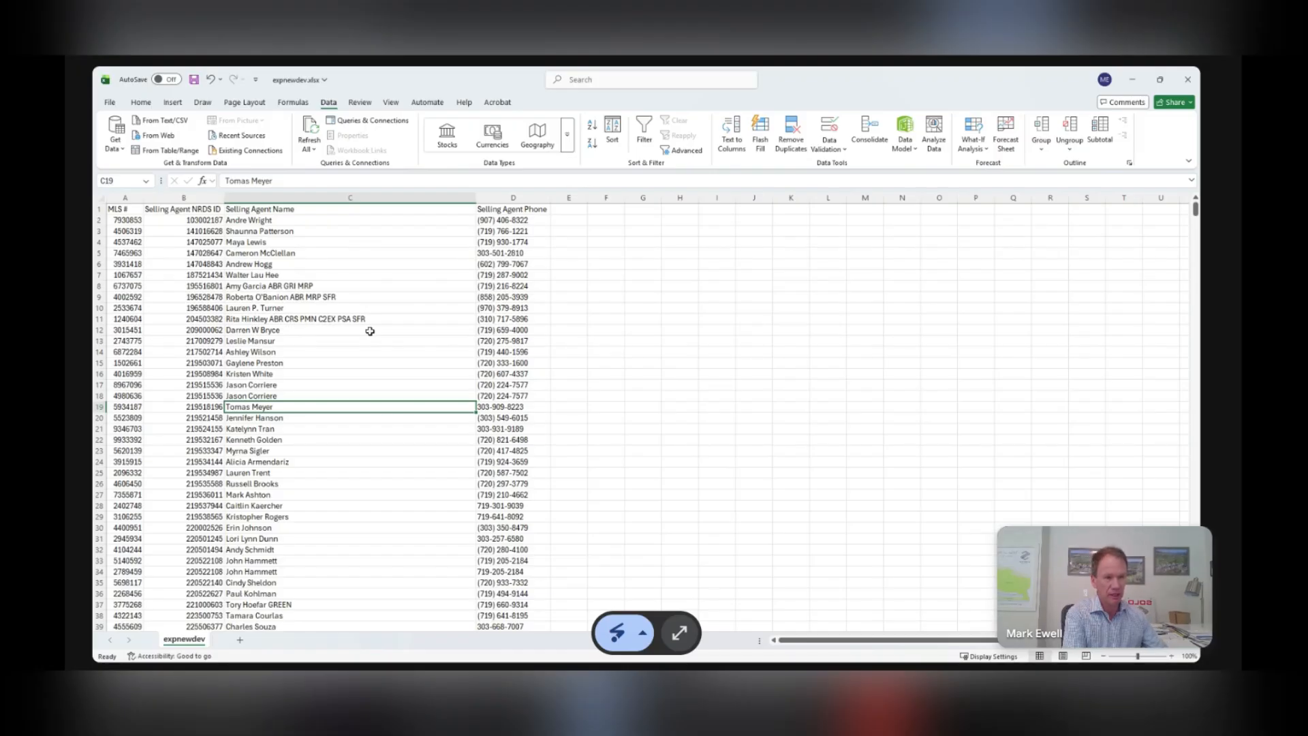
Examine the sorted rows for selling agents who appear more than once.
scroll(274, 246, "down", 2)
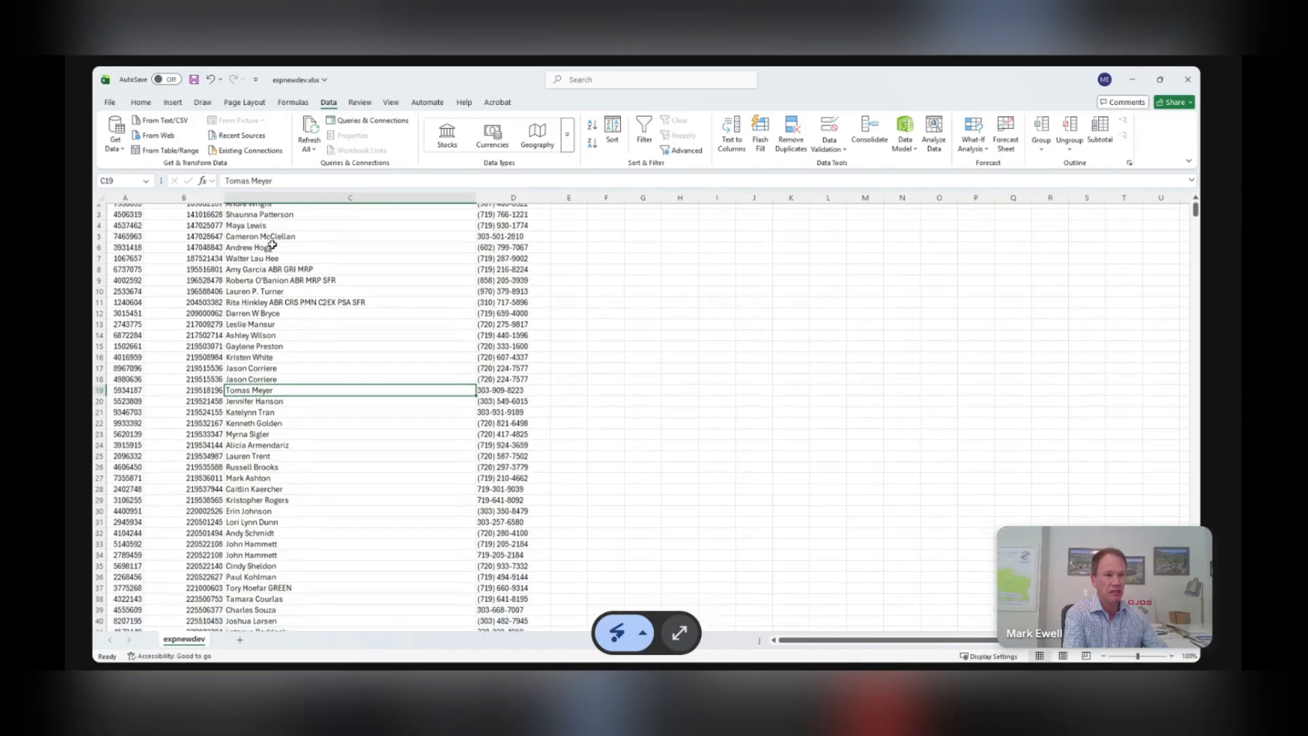
left_click_drag(266, 320, 284, 330)
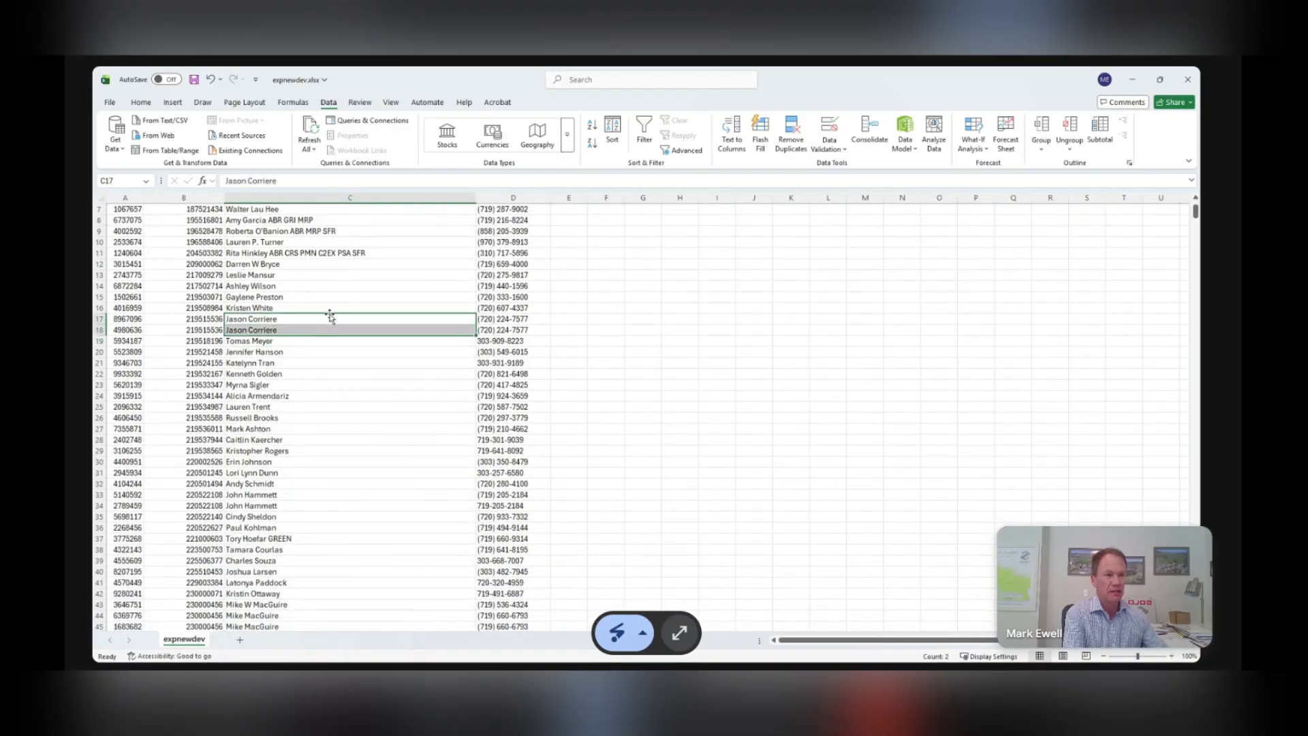
scroll(318, 291, "down", 3)
scroll(318, 291, "down", 2)
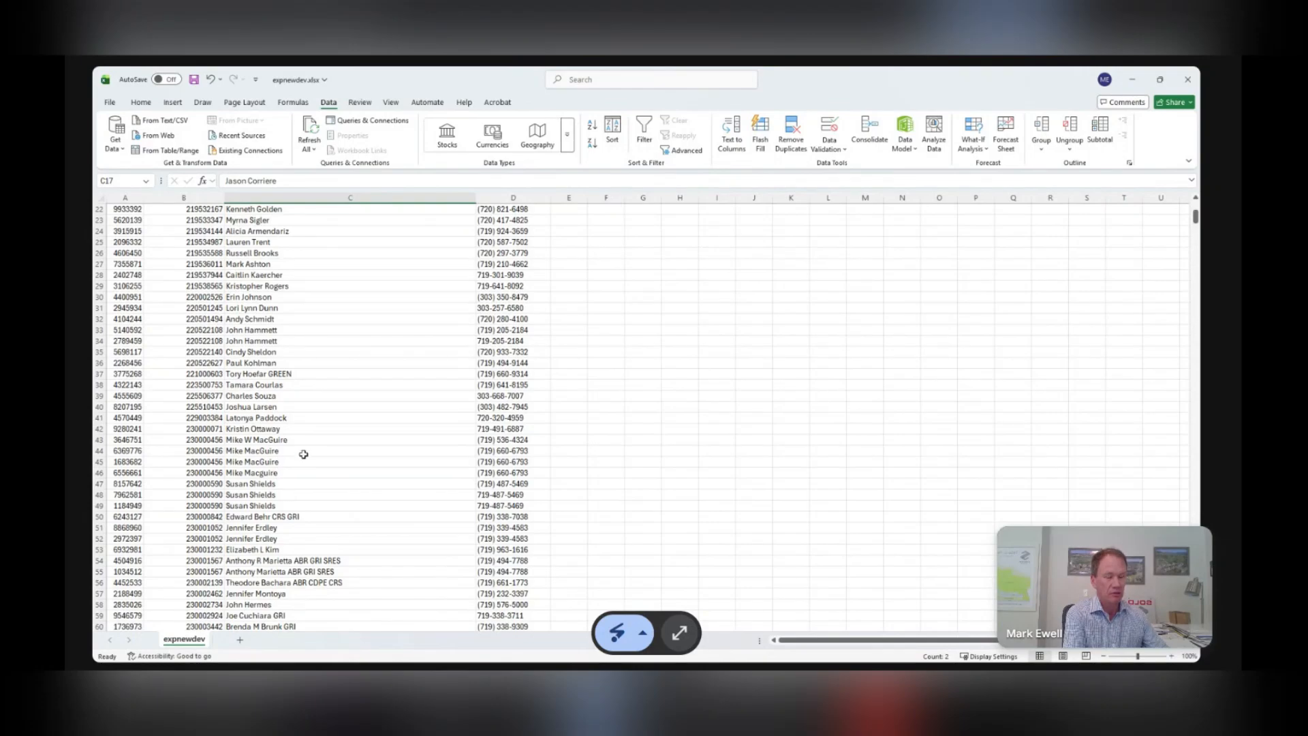
Examine the repeated selling-agent entries down to row 69, checking the block of identical names in rows 63 to 69.
scroll(334, 375, "down", 4)
scroll(342, 332, "down", 4)
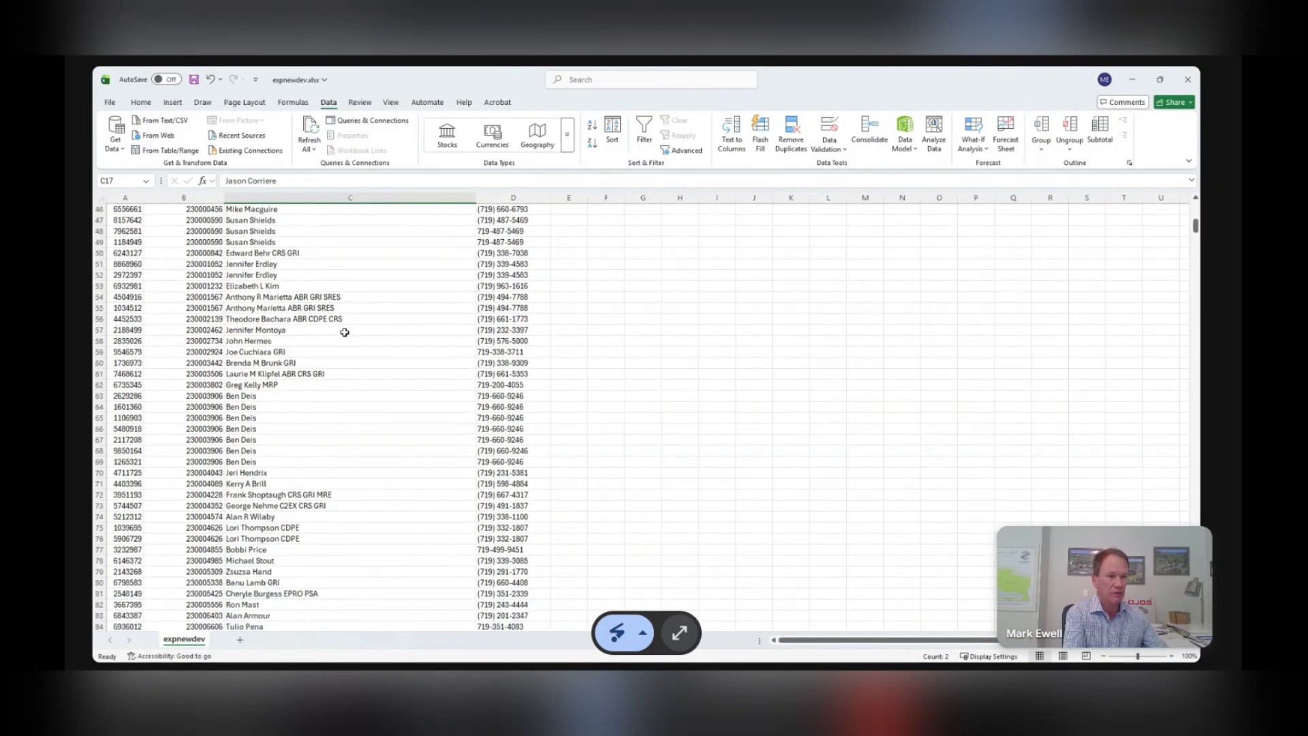
left_click_drag(269, 395, 276, 462)
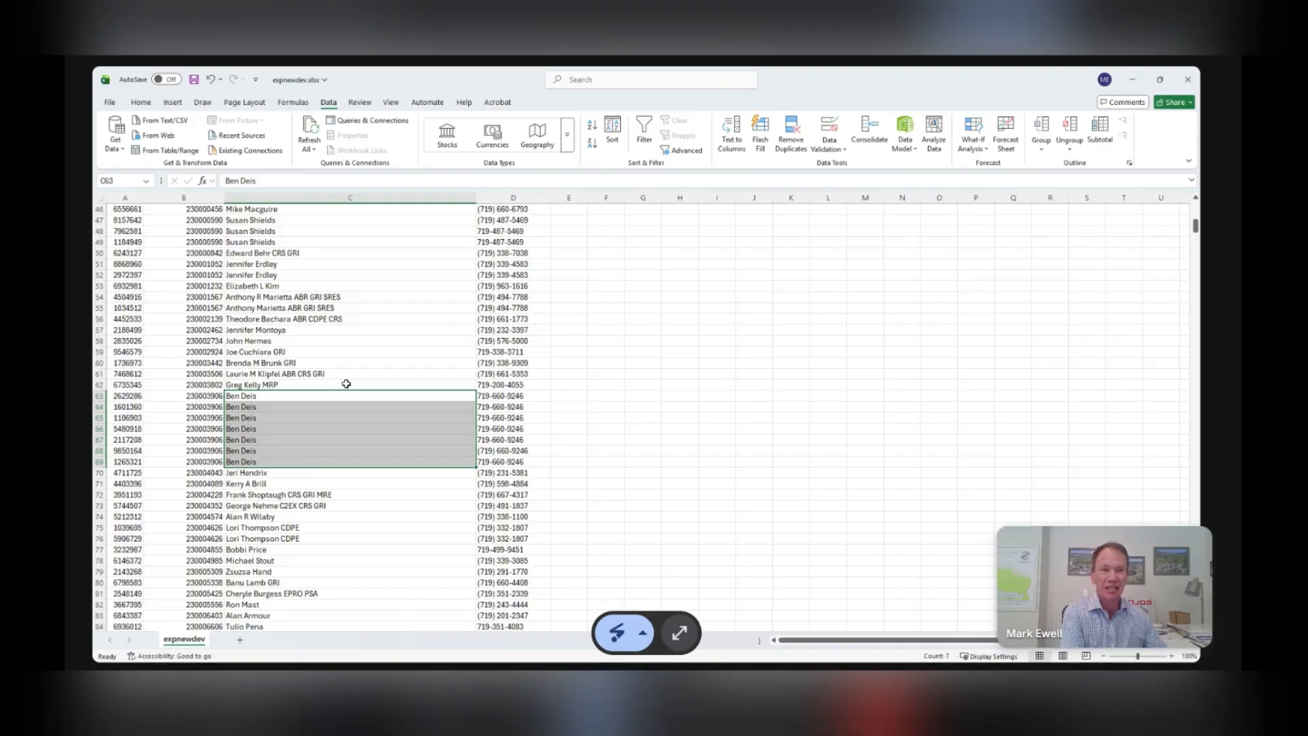
scroll(321, 335, "down", 2)
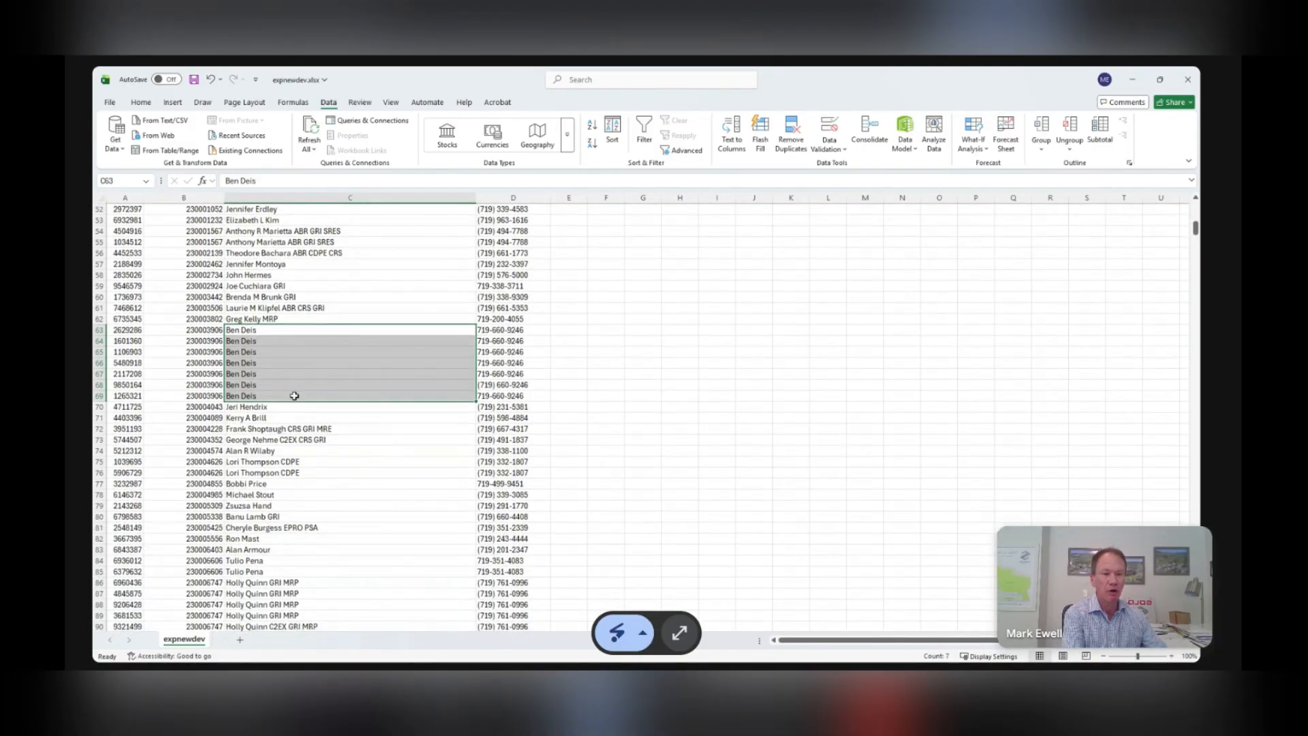
scroll(272, 352, "down", 1)
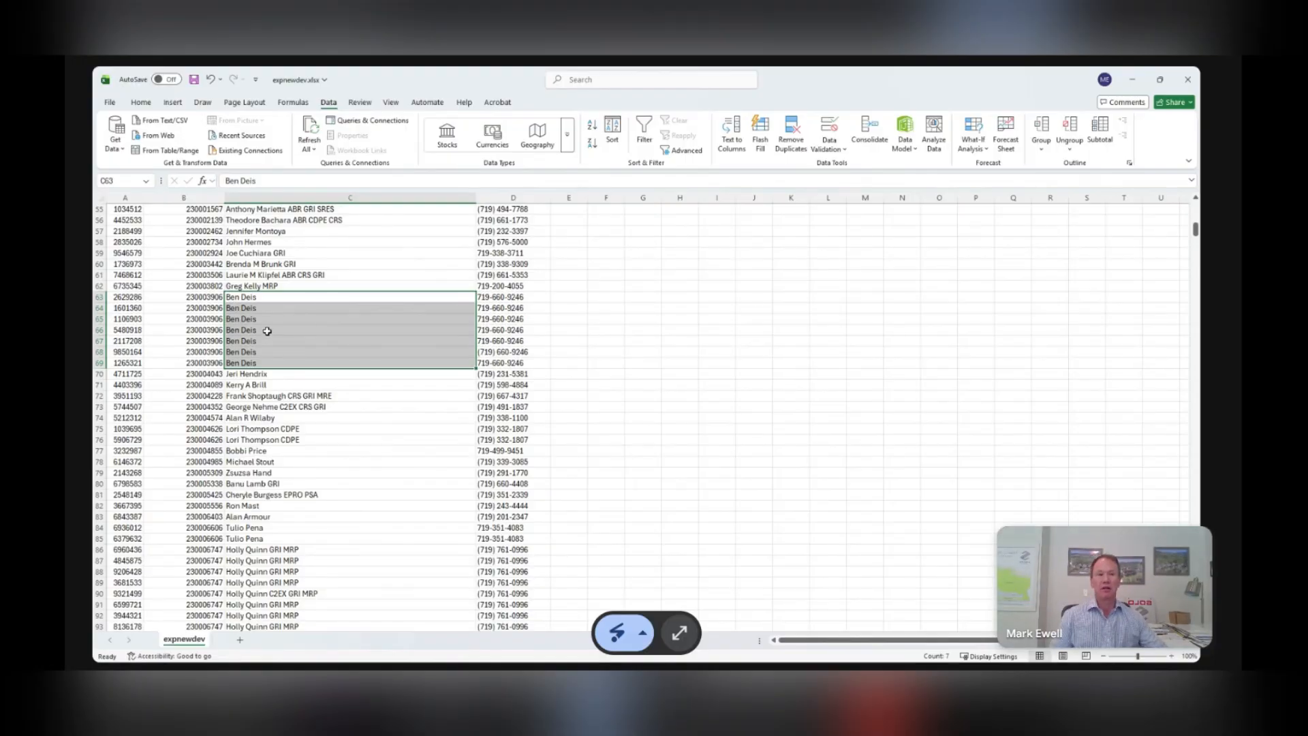
left_click(278, 328)
left_click(268, 299)
left_click(280, 362)
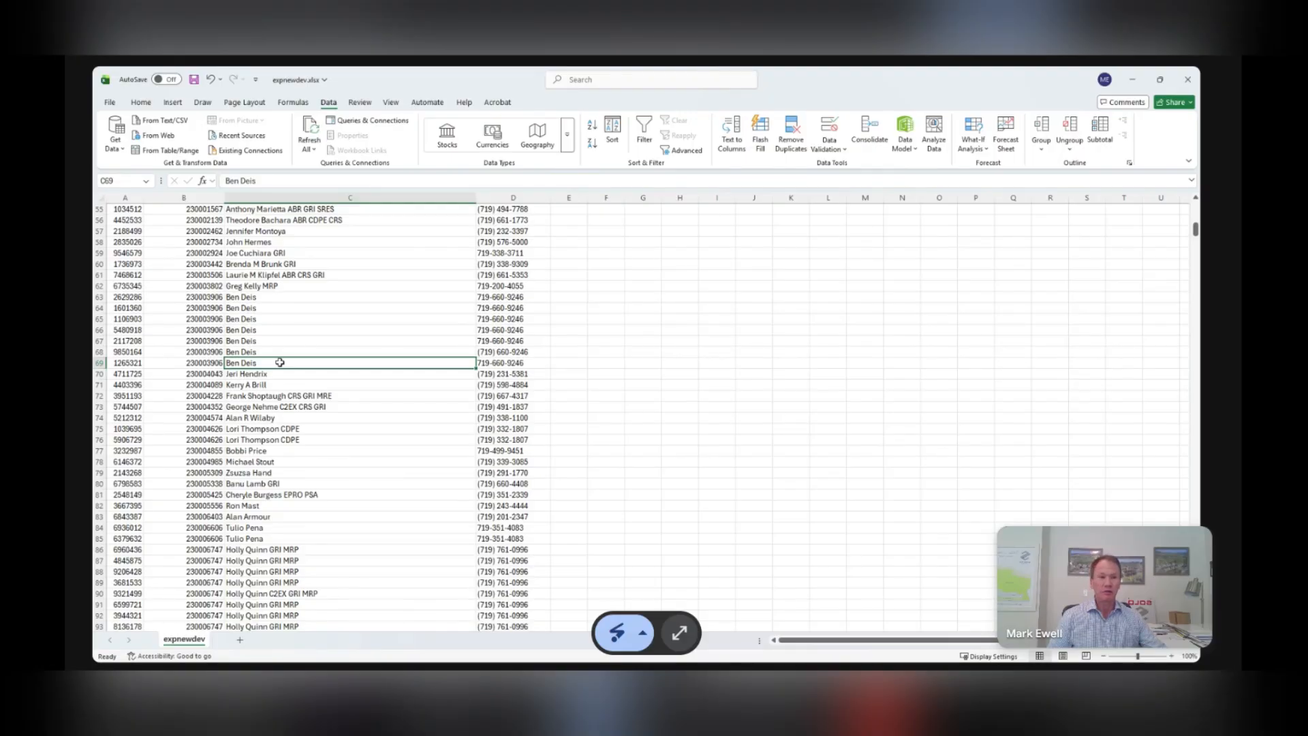
Compare the repeated agent blocks in rows 86 to 94 and rows 100 to 103, including variations in how a name is written.
scroll(279, 362, "down", 5)
left_click(300, 308)
left_click(300, 384)
left_click(304, 470)
scroll(340, 409, "down", 3)
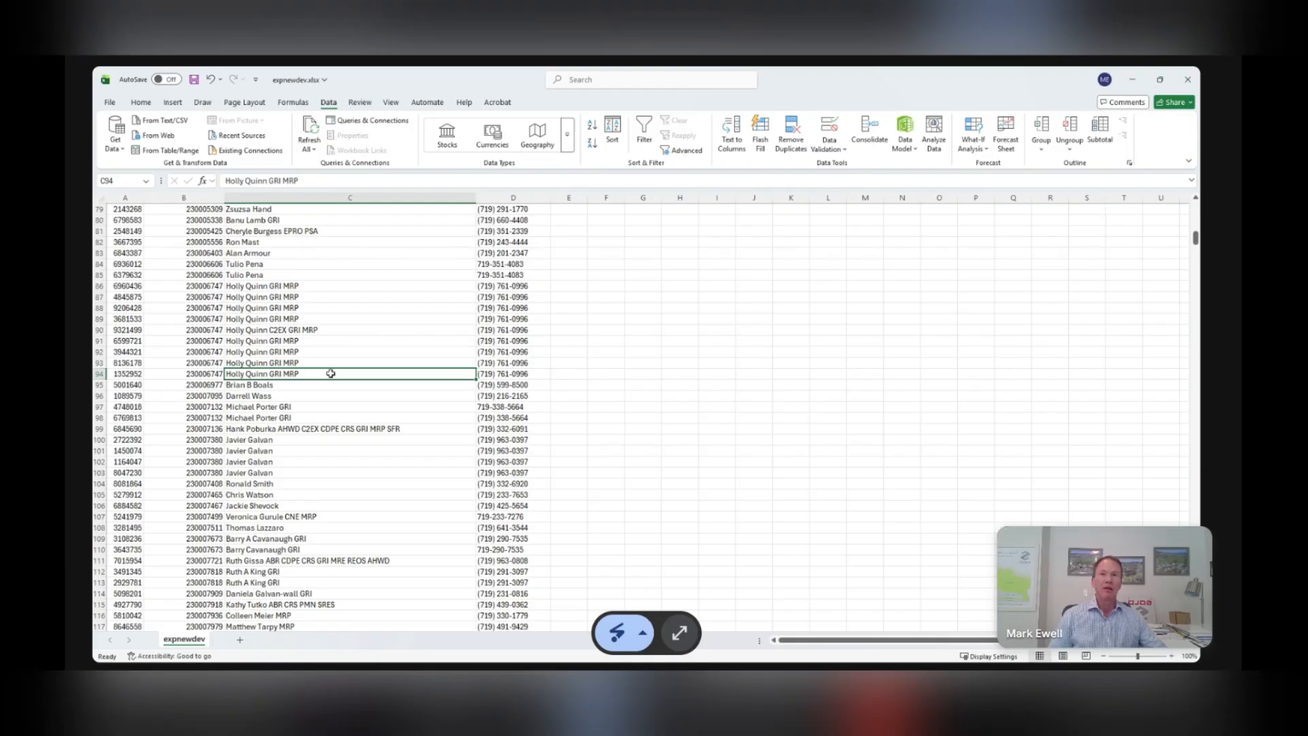
scroll(331, 373, "down", 1)
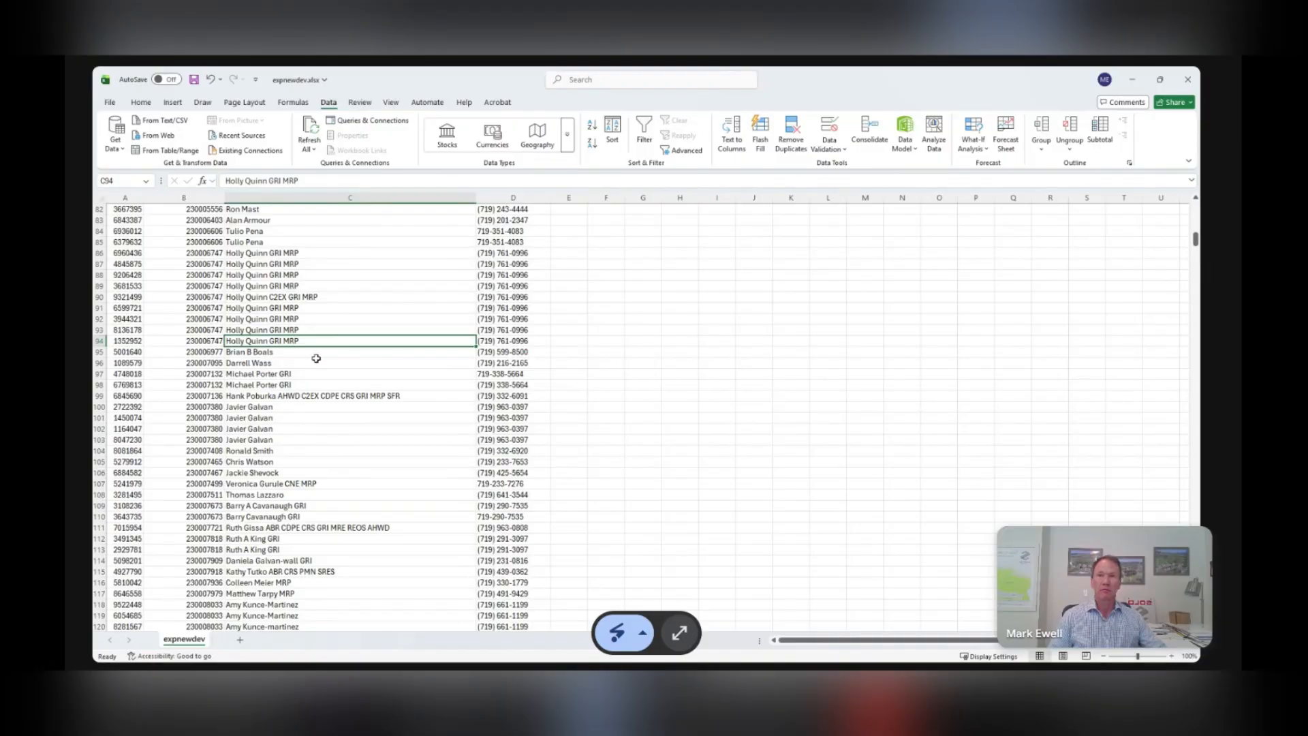
scroll(315, 360, "down", 2)
left_click_drag(272, 341, 280, 385)
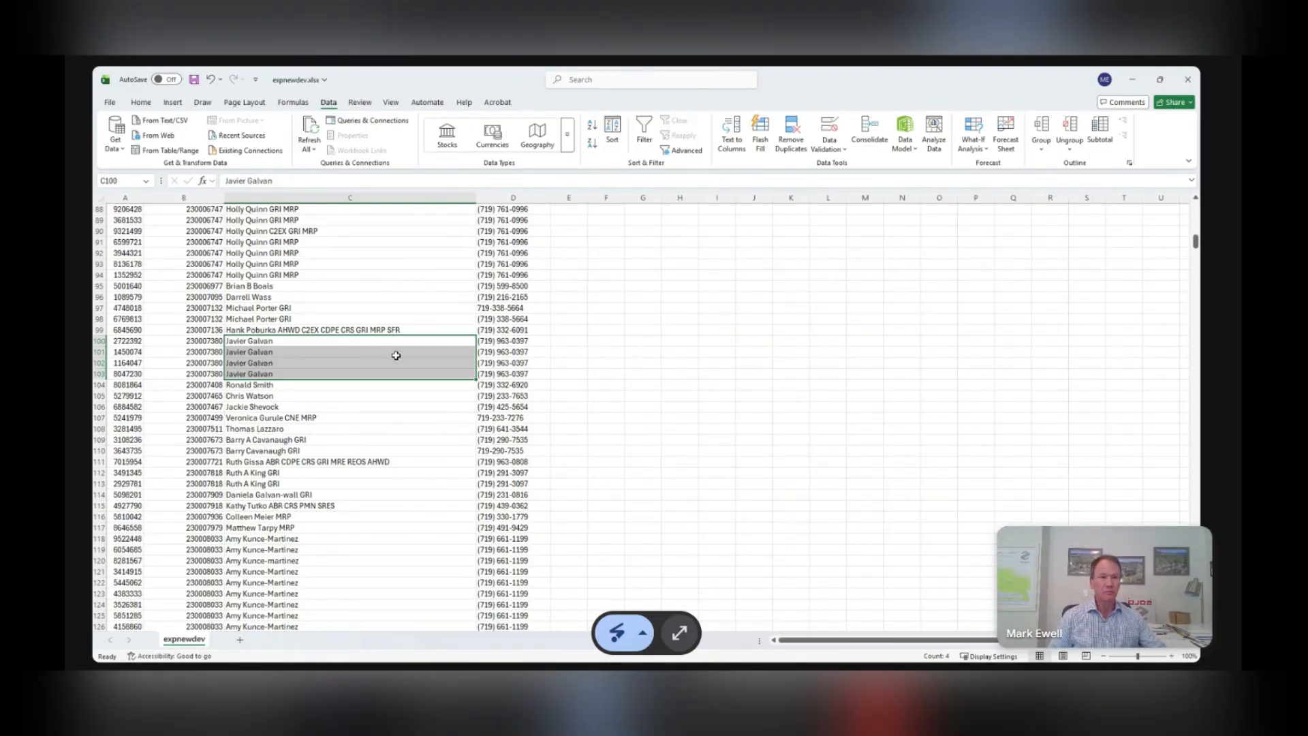
left_click(360, 352)
left_click(280, 339)
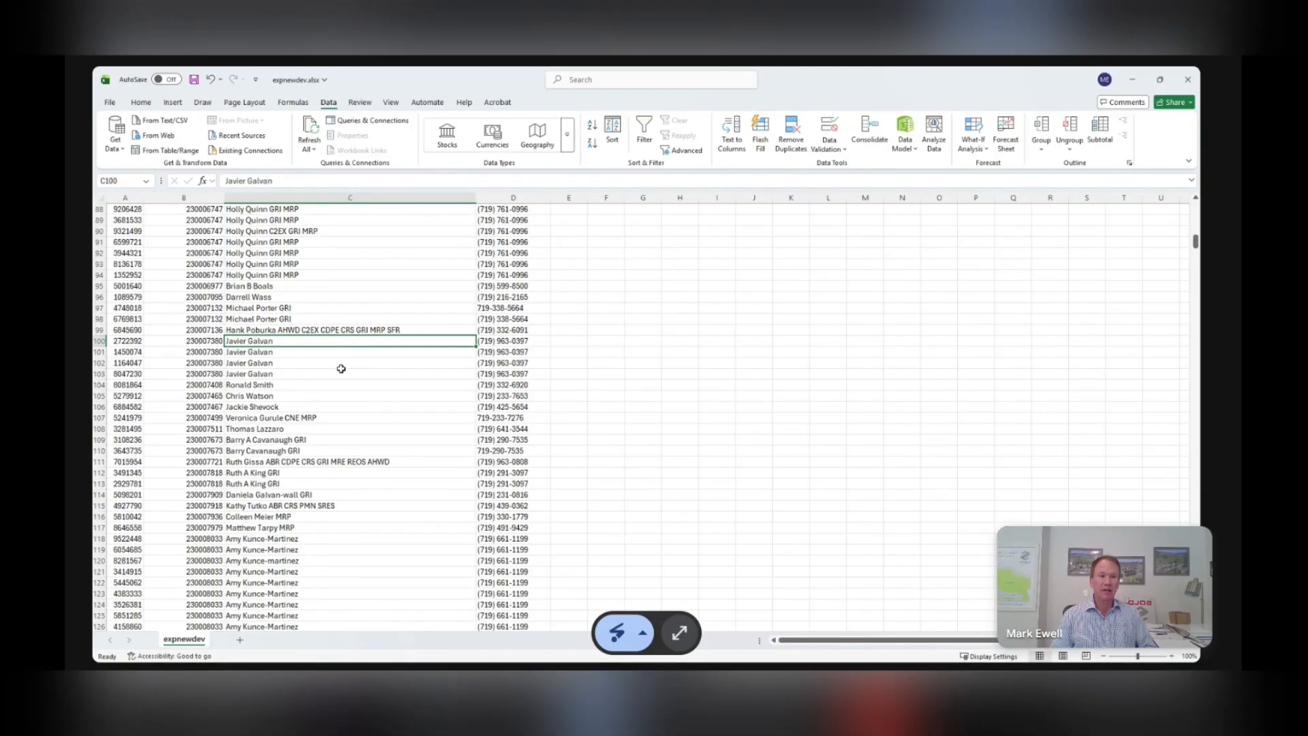
left_click(292, 376)
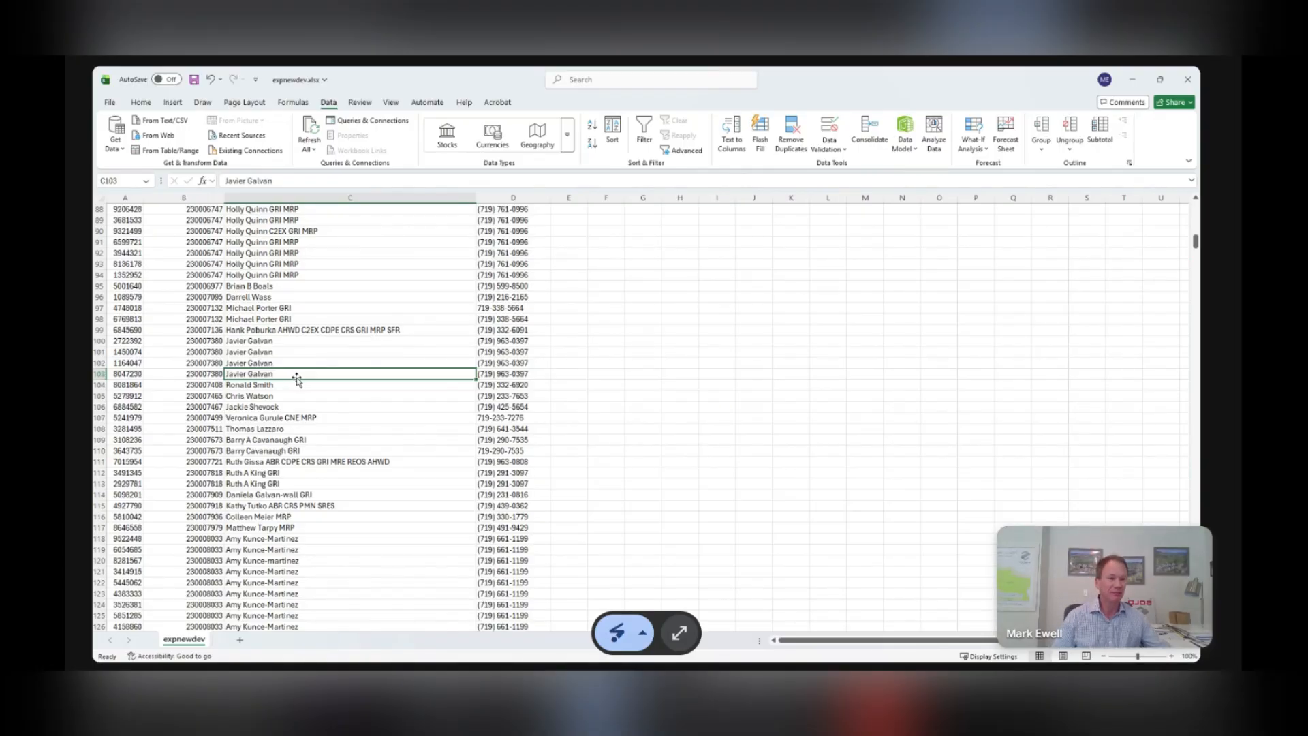
Review the sorted list from row 118 to about row 280 for agents who occur in several consecutive rows.
scroll(293, 380, "down", 3)
left_click(286, 439)
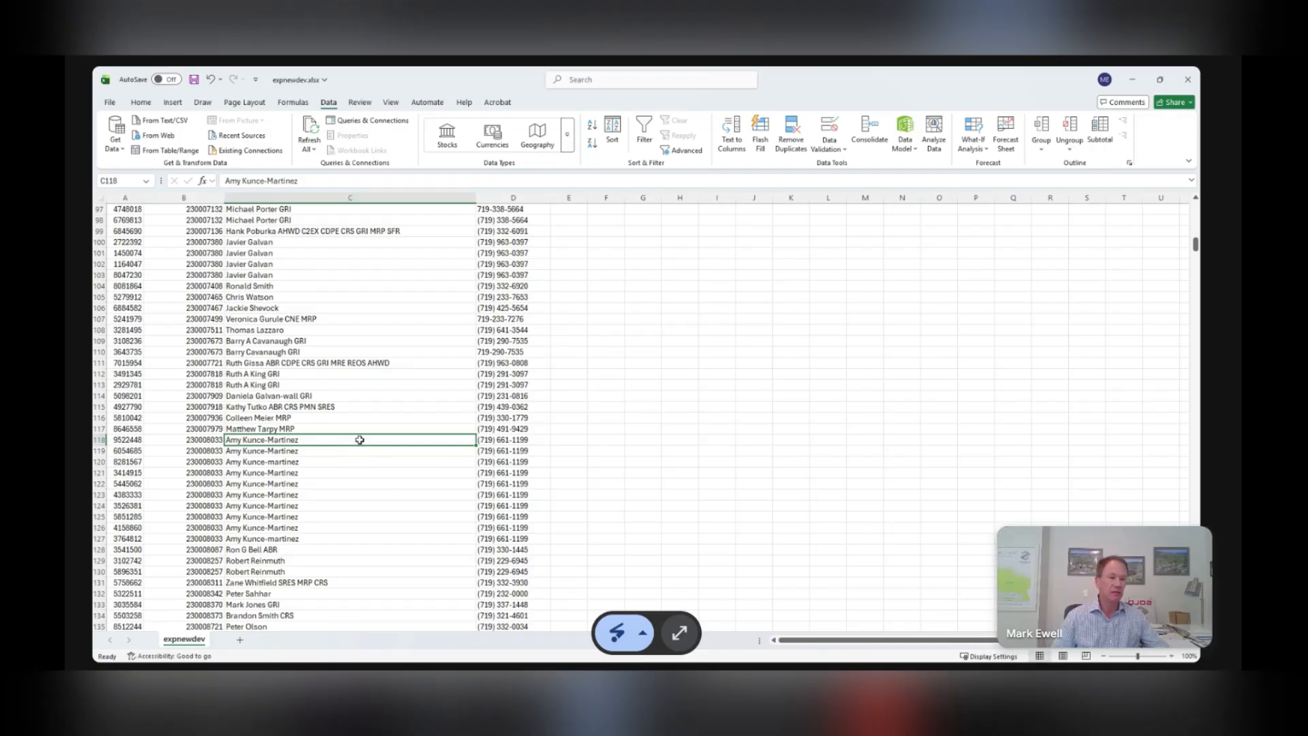
scroll(354, 438, "down", 9)
scroll(335, 397, "down", 8)
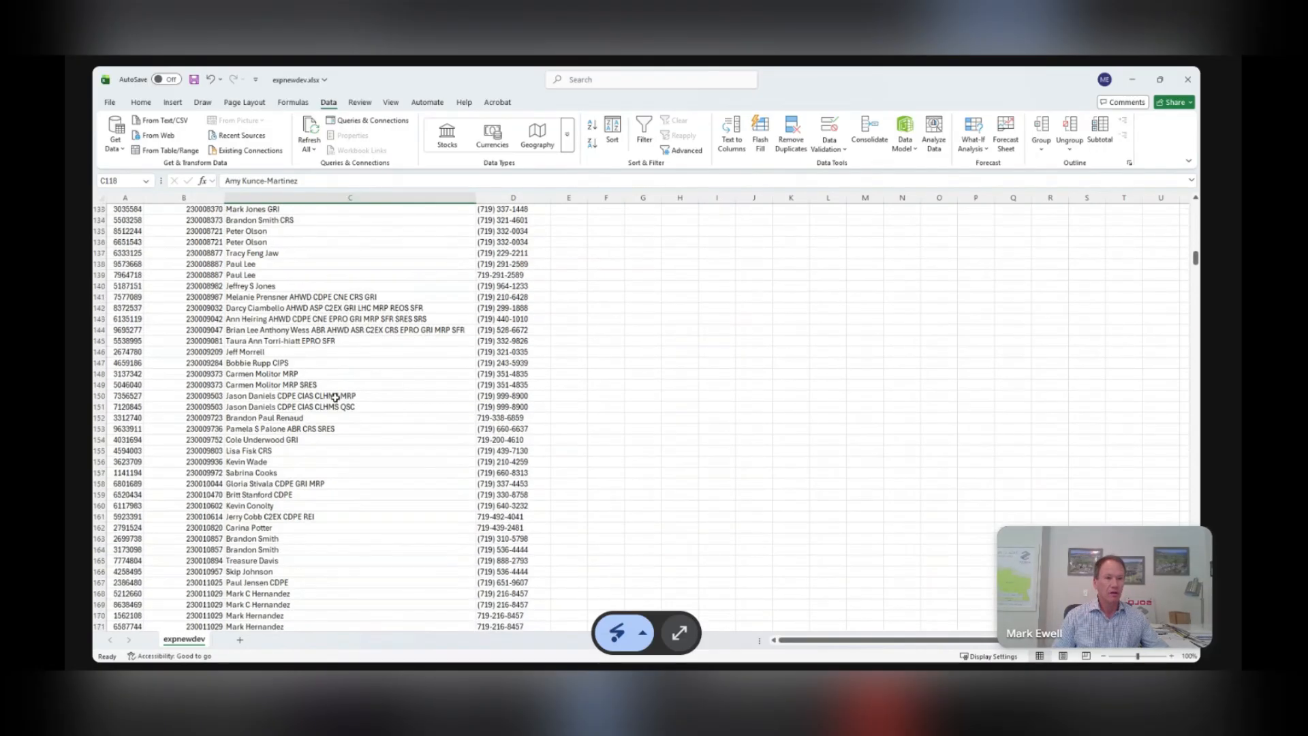
left_click(293, 442)
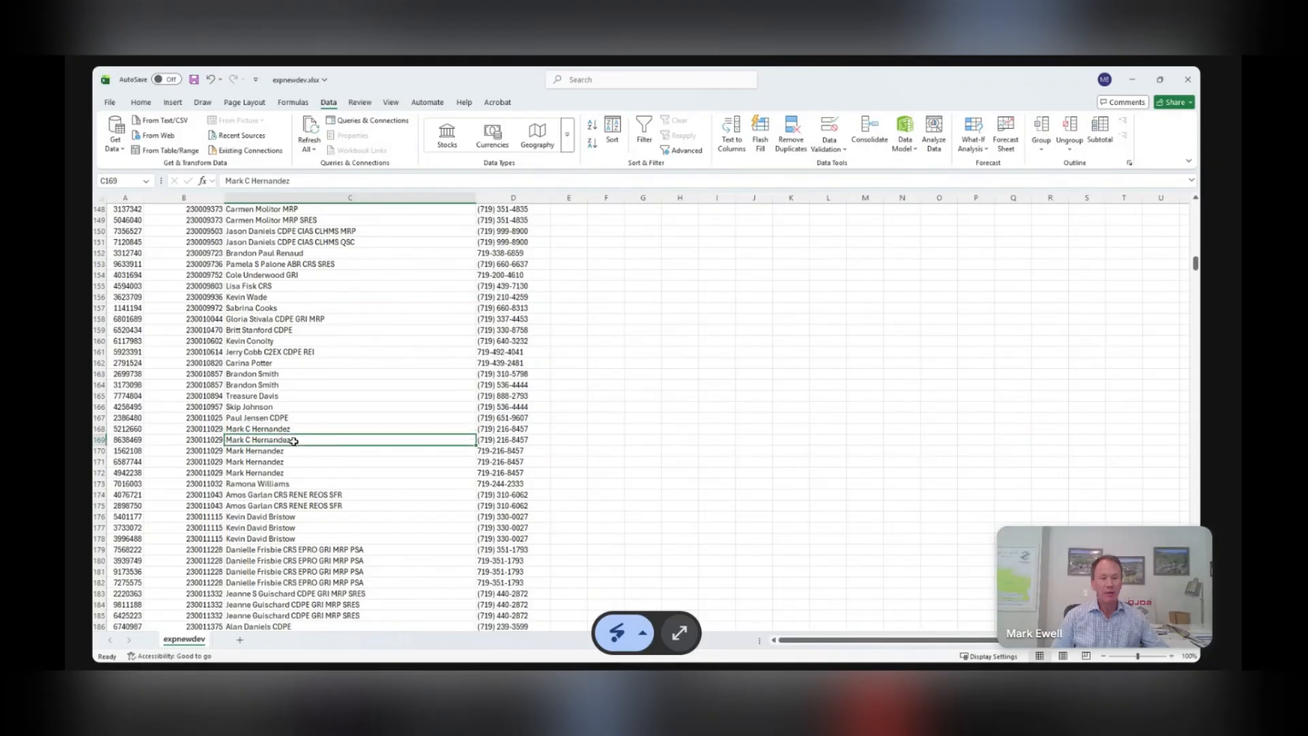
scroll(297, 443, "down", 3)
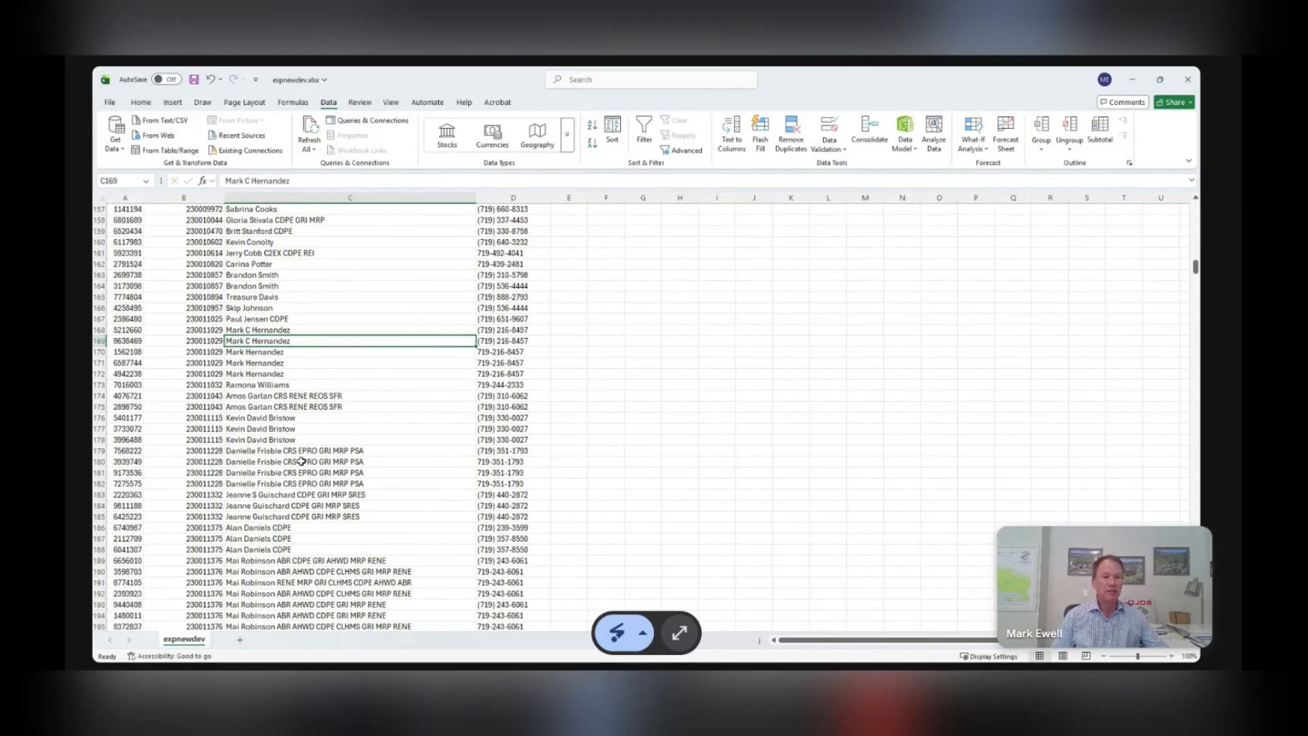
scroll(280, 447, "down", 3)
scroll(296, 453, "down", 2)
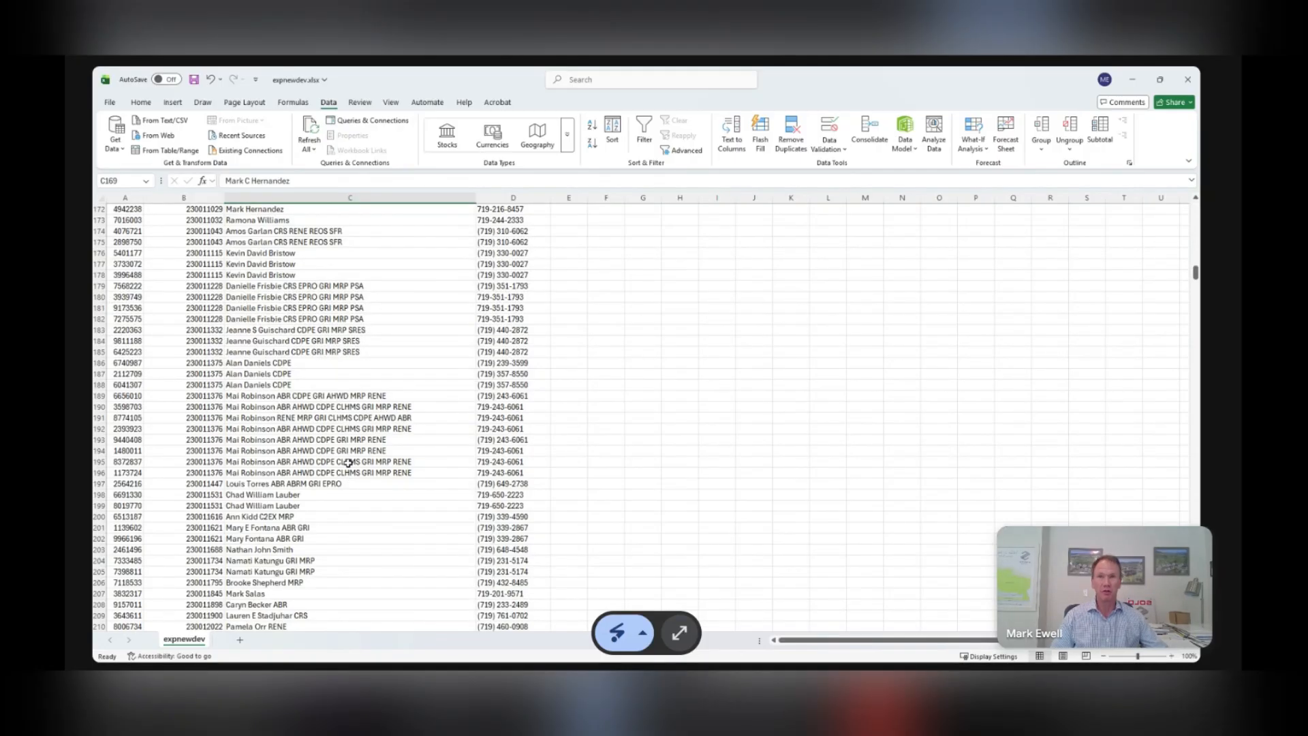
scroll(371, 398, "down", 6)
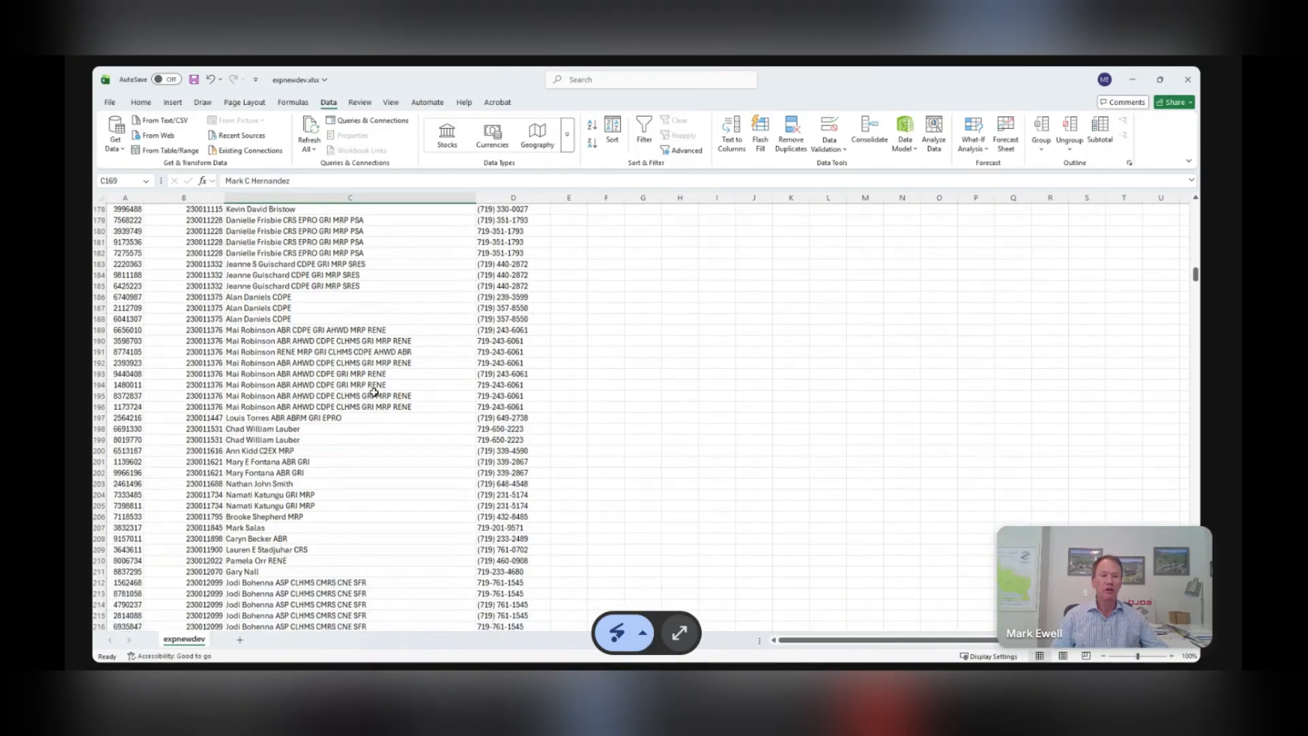
scroll(368, 397, "down", 4)
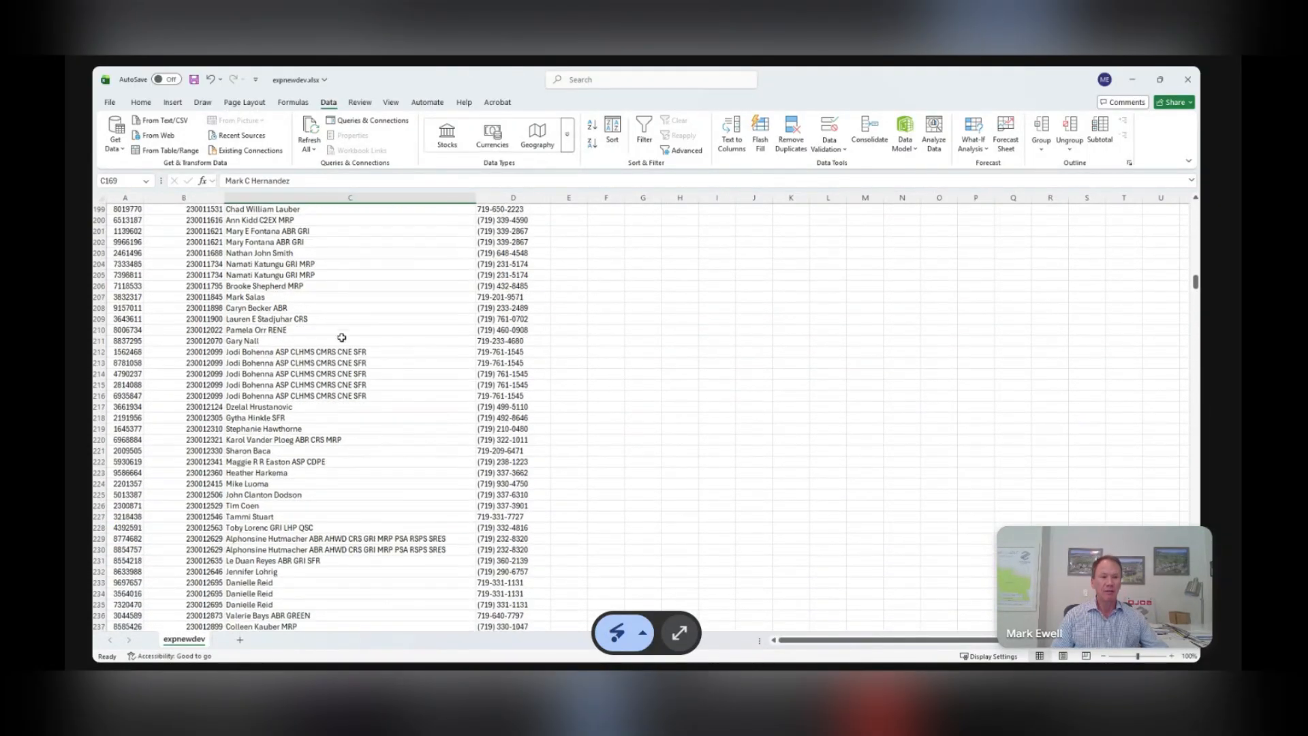
scroll(338, 320, "down", 6)
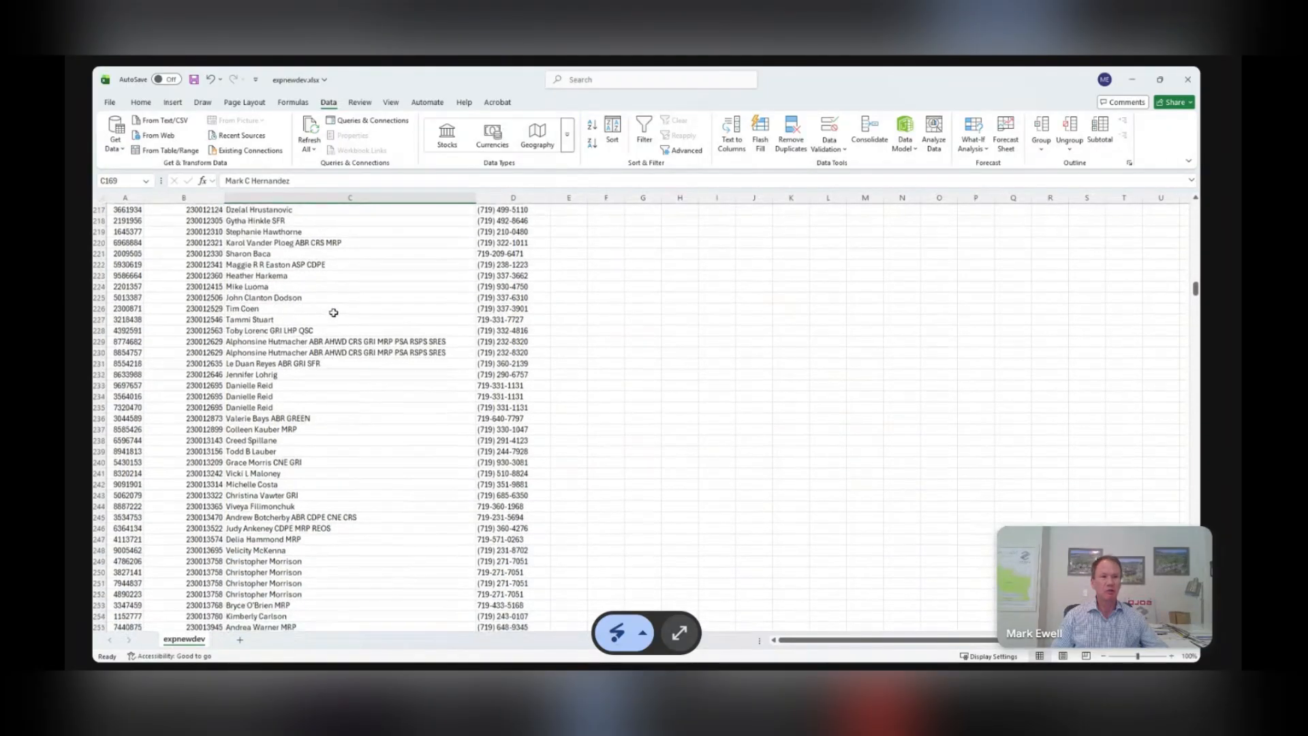
scroll(320, 320, "down", 8)
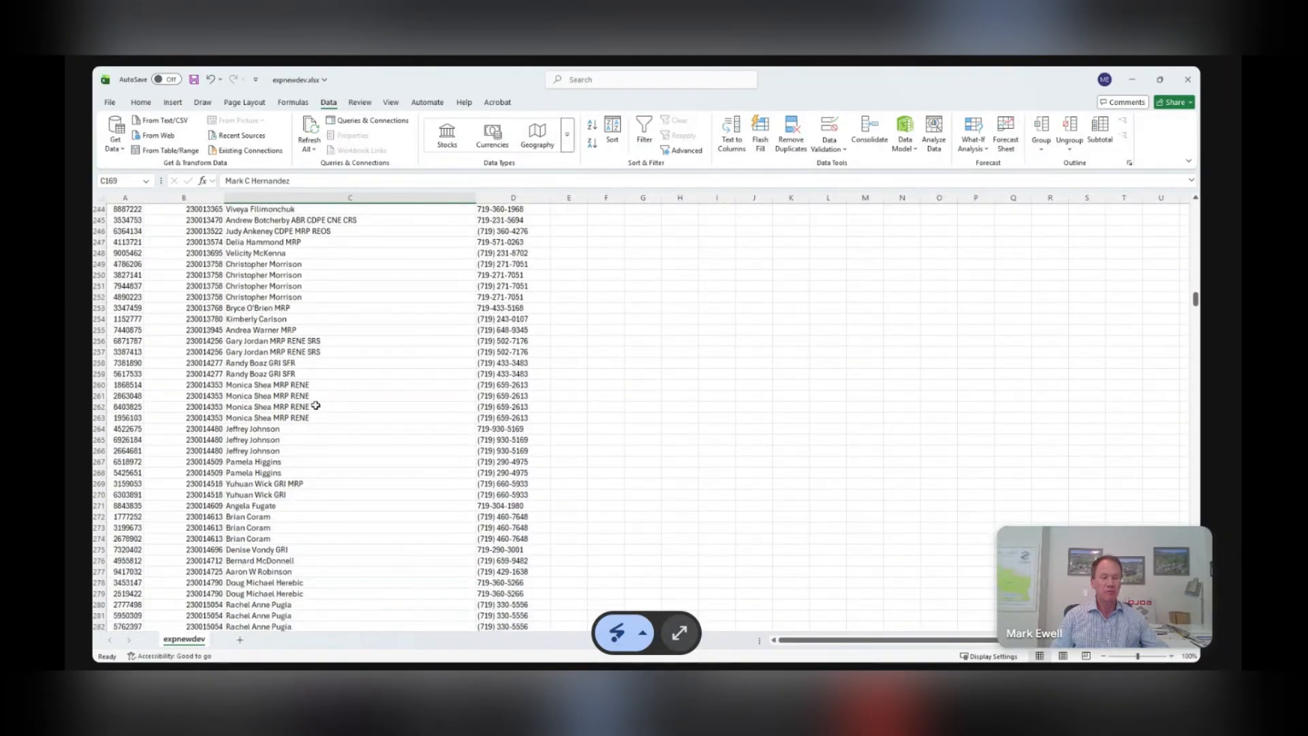
Return to the start of the list and save the expnewdev.xlsx workbook.
scroll(382, 388, "up", 20)
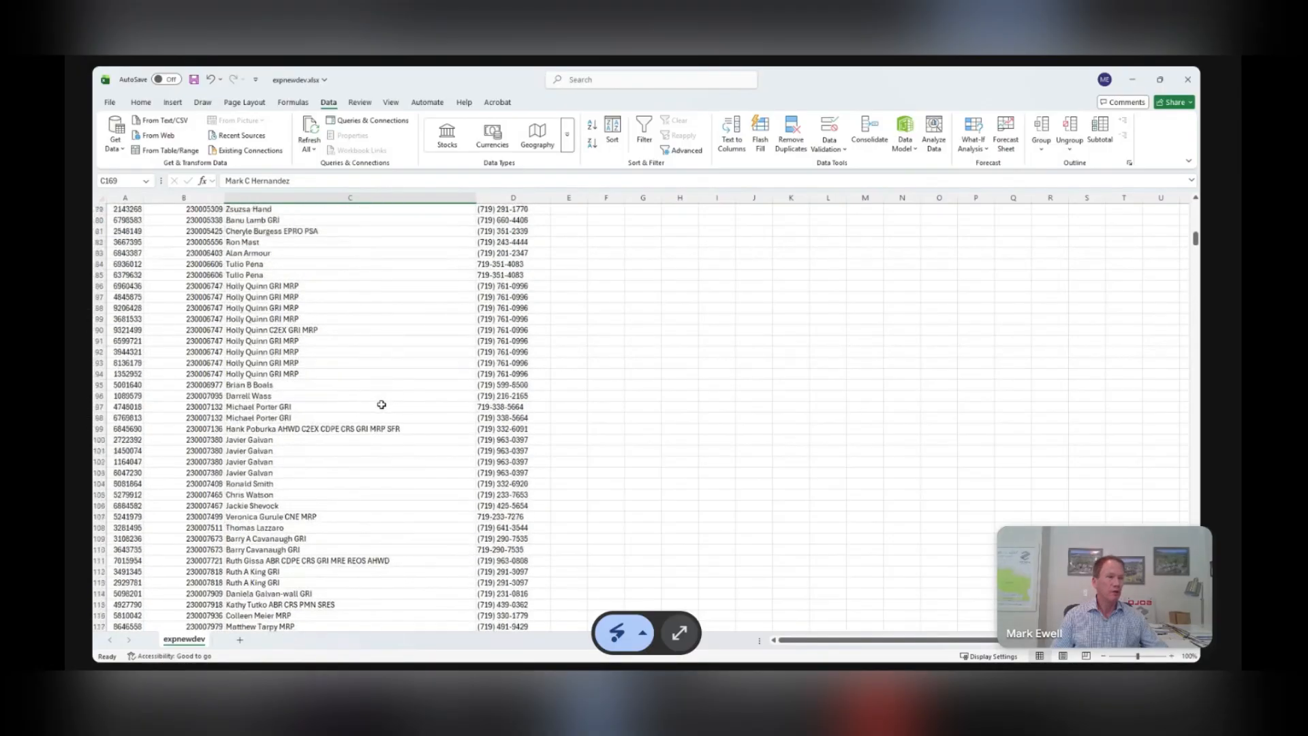
scroll(382, 405, "up", 5)
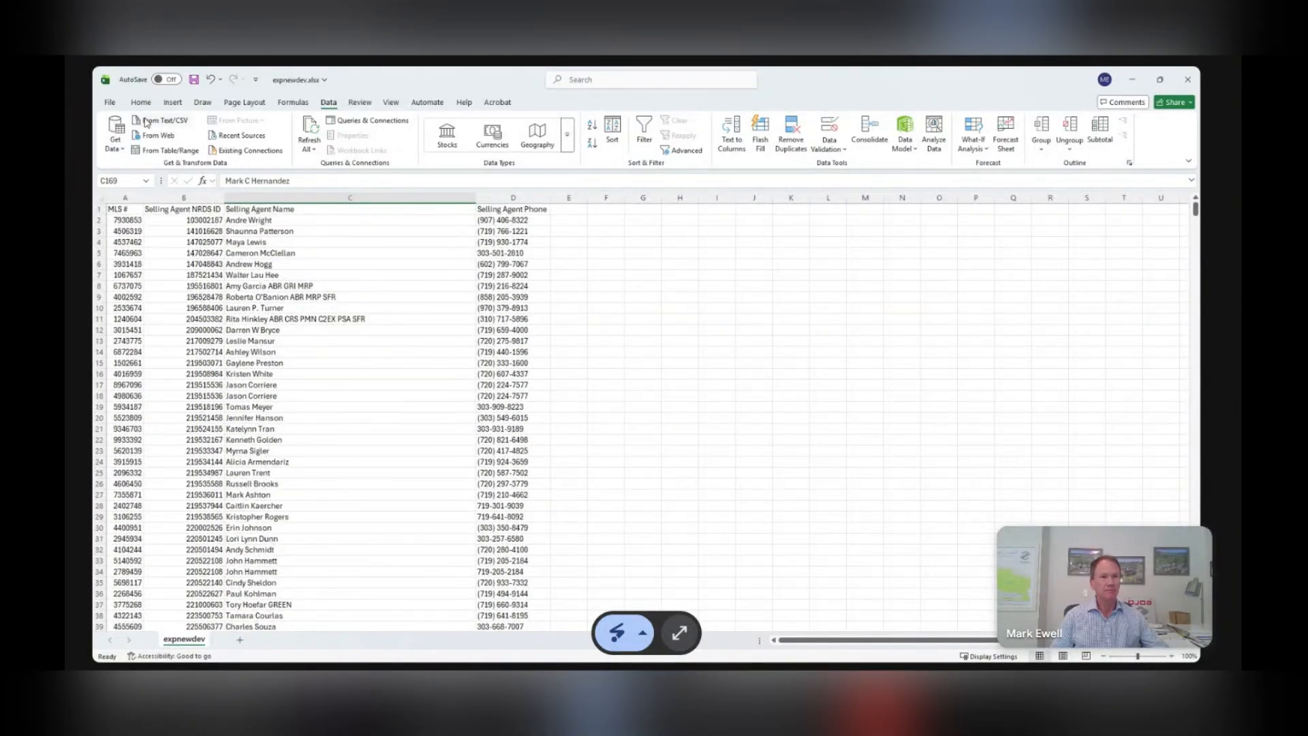
left_click(109, 101)
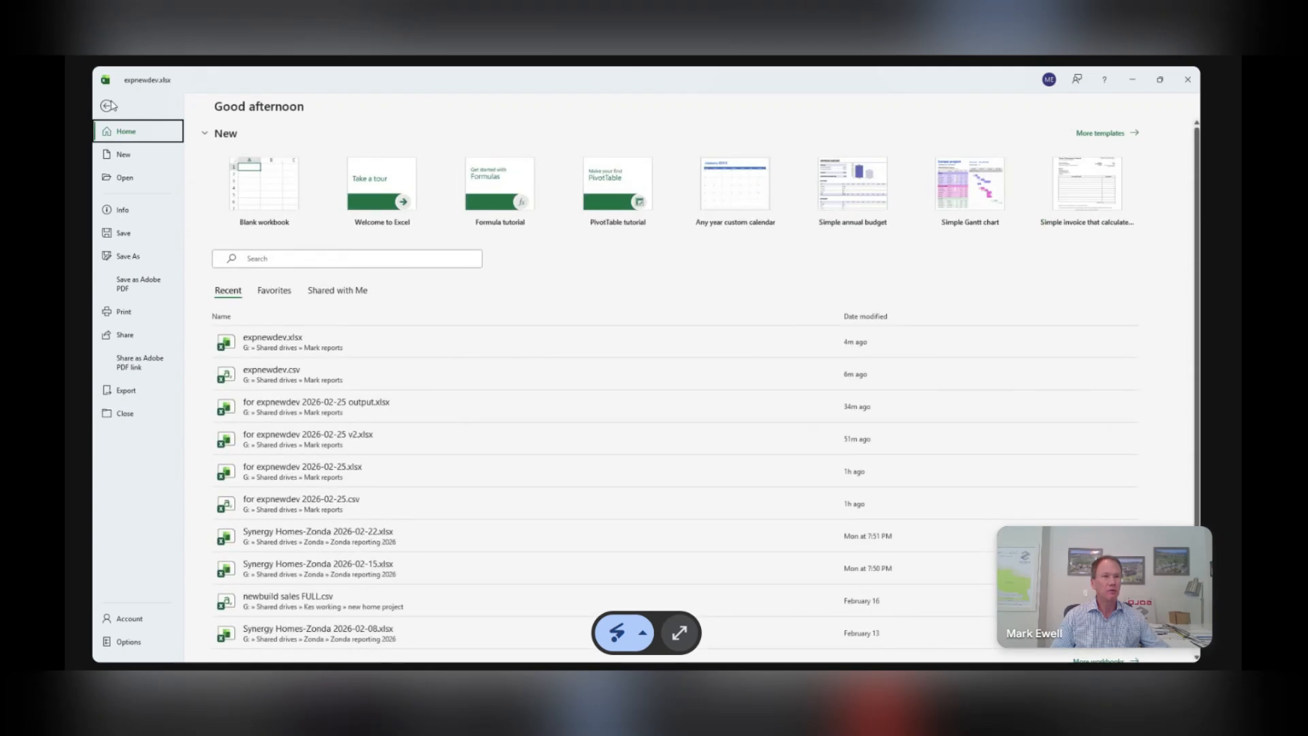
left_click(126, 233)
left_click(349, 289)
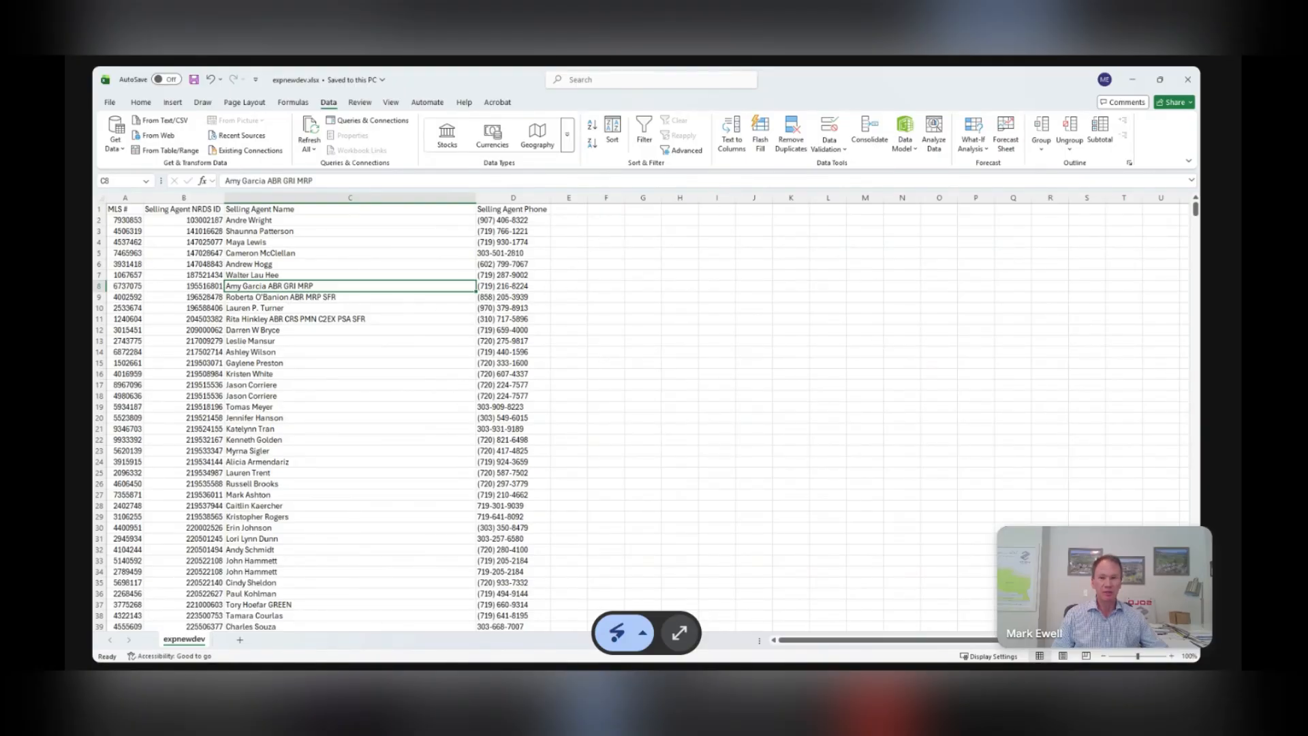
Switch to ChatGPT and send the prepared prompt with expnewdev.xlsx attached, requesting an Excel list of agents whose NRDS ID appears four or more times.
left_click(642, 632)
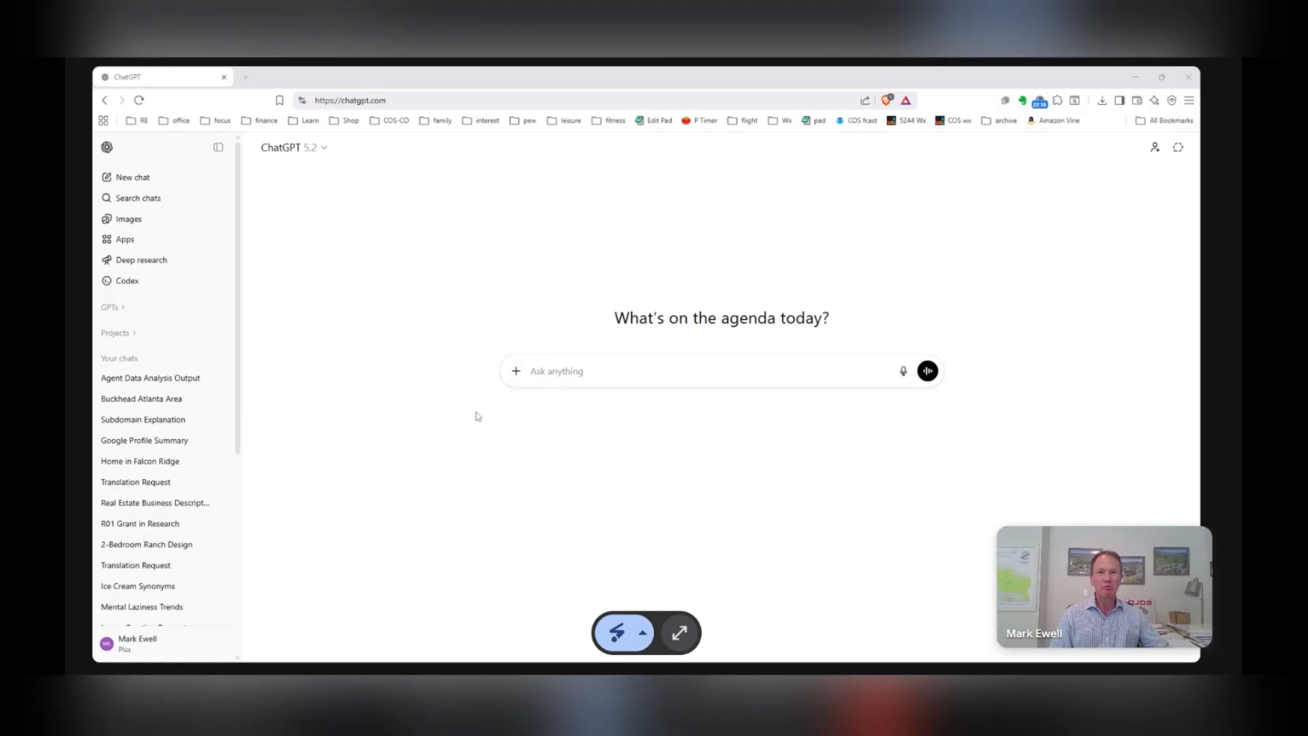
left_click(586, 372)
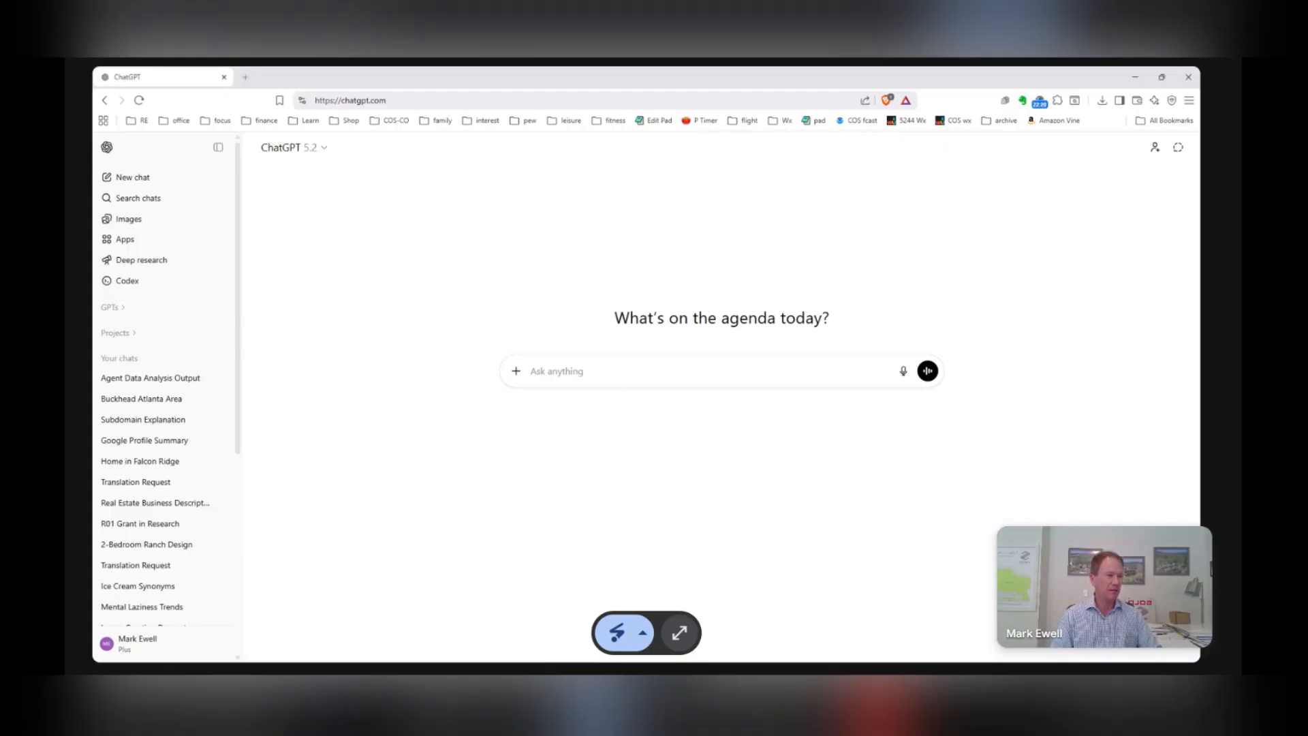
key("ctrl+v")
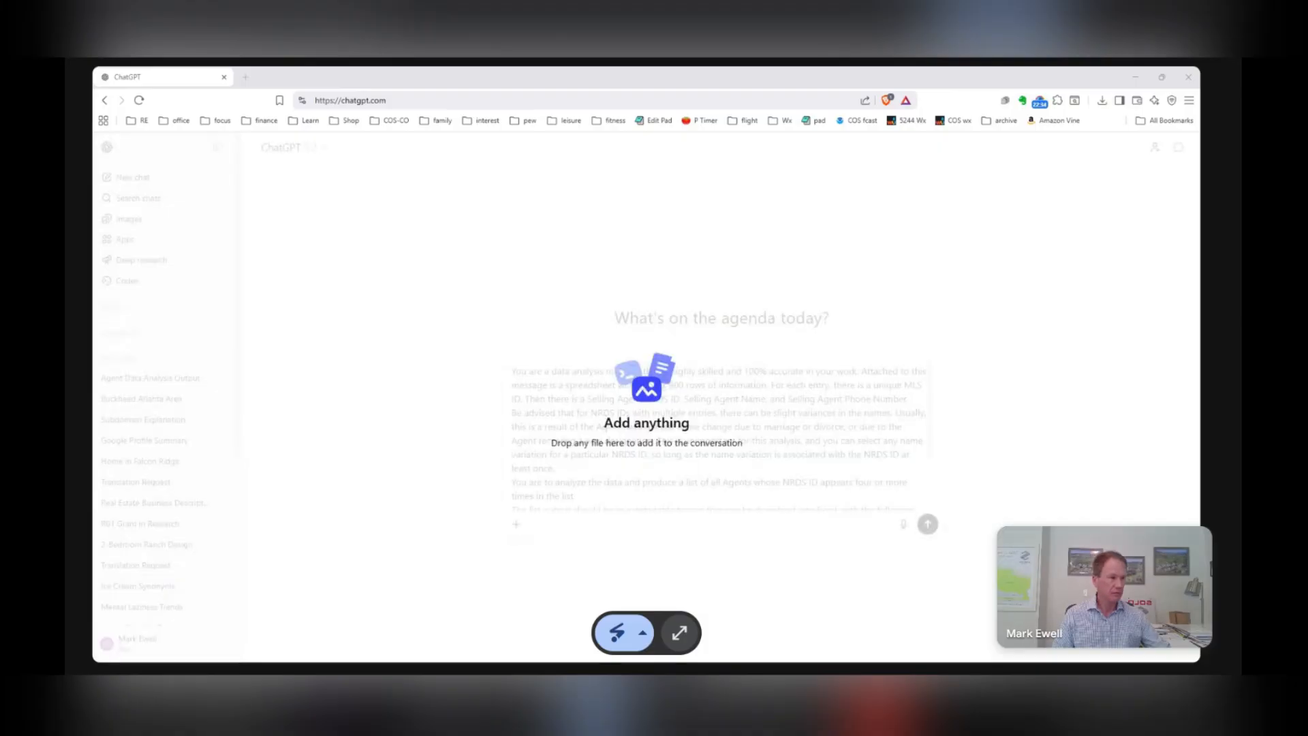
left_click_drag(647, 389, 681, 436)
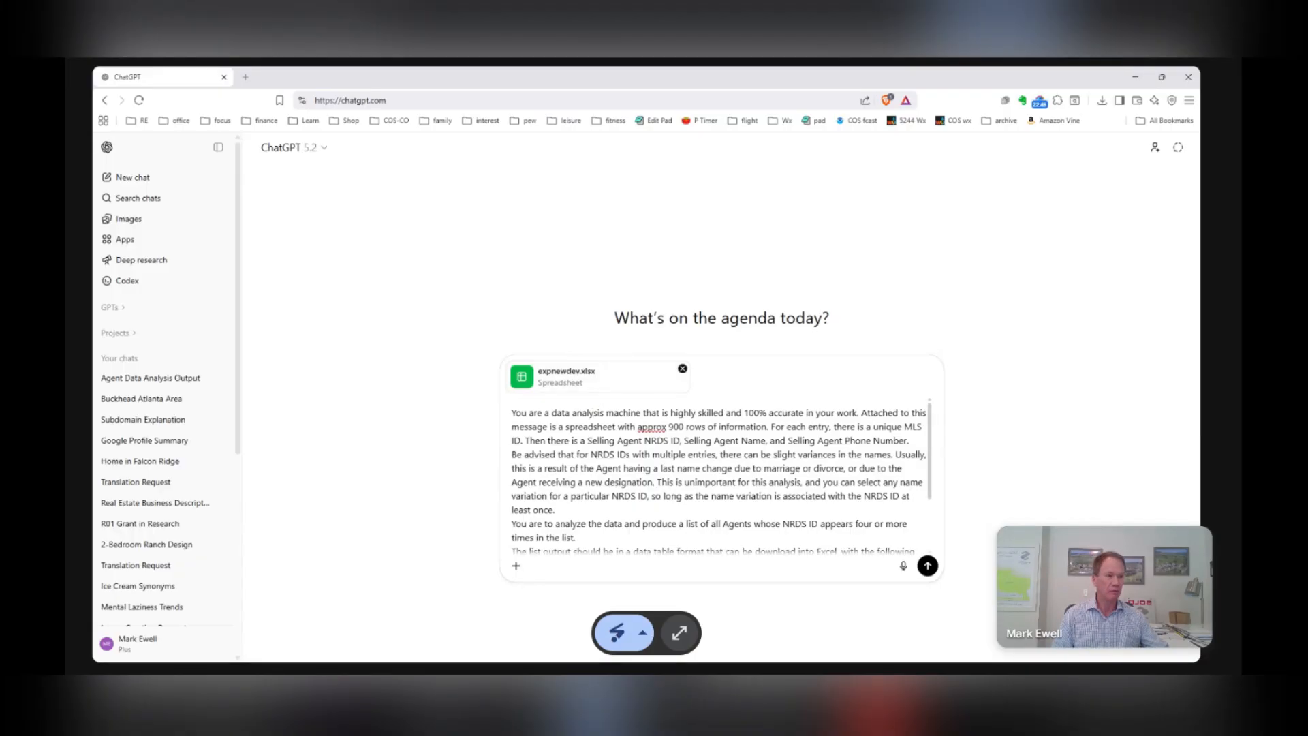
scroll(721, 477, "down", 2)
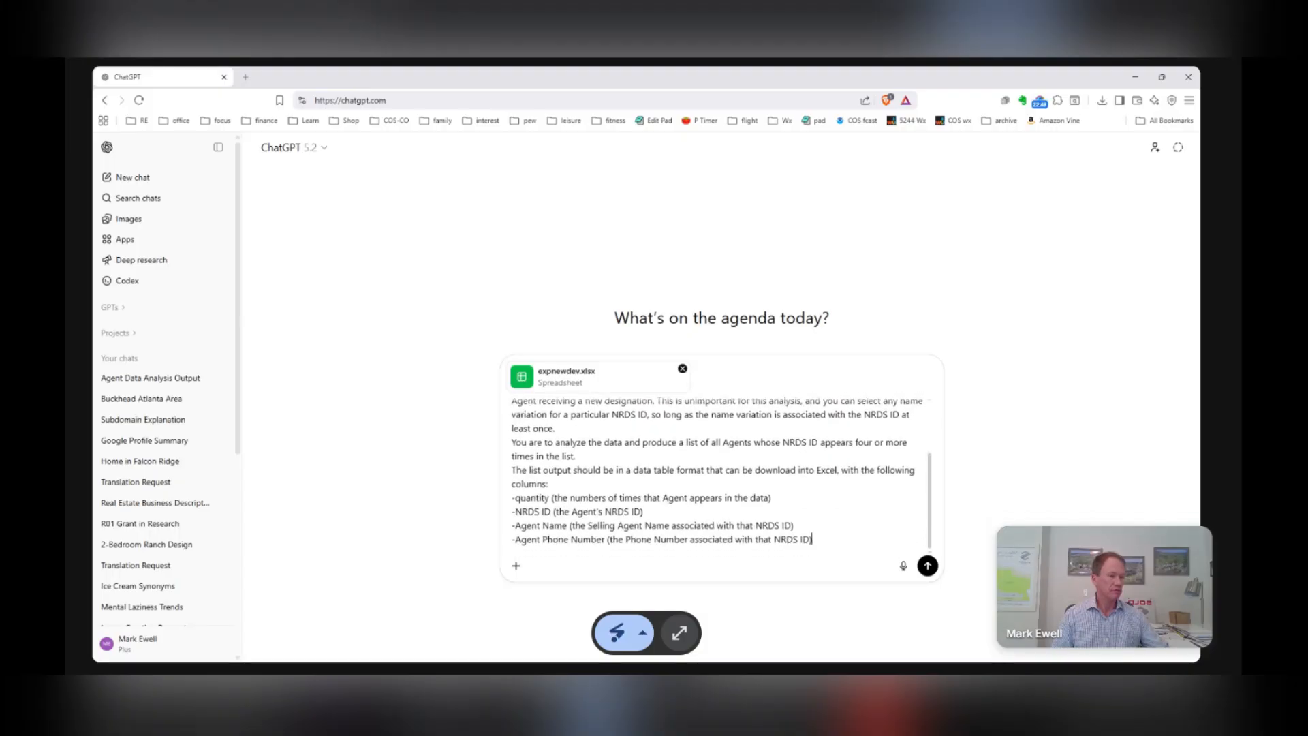
left_click(927, 566)
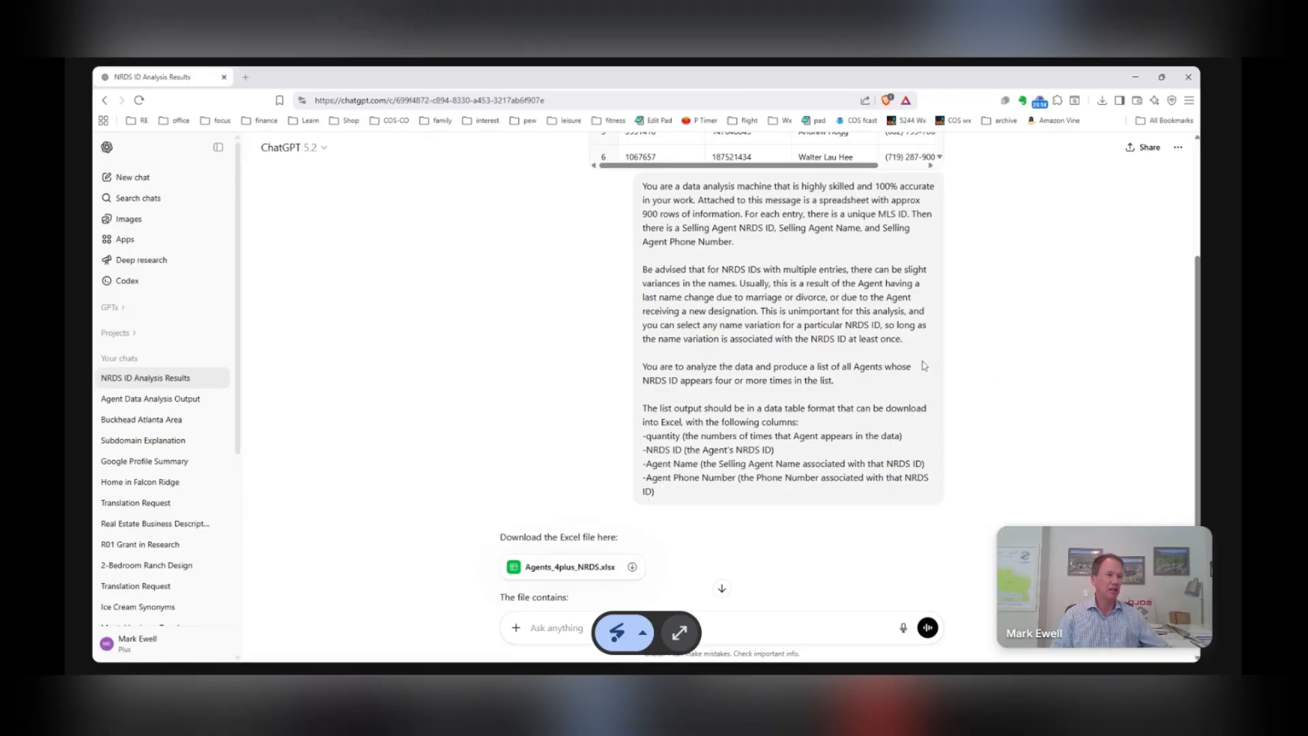
Download the generated Agents_4plus_NRDS.xlsx file as expnewdev output.xlsx and open it in Excel.
scroll(886, 389, "down", 3)
scroll(886, 378, "down", 1)
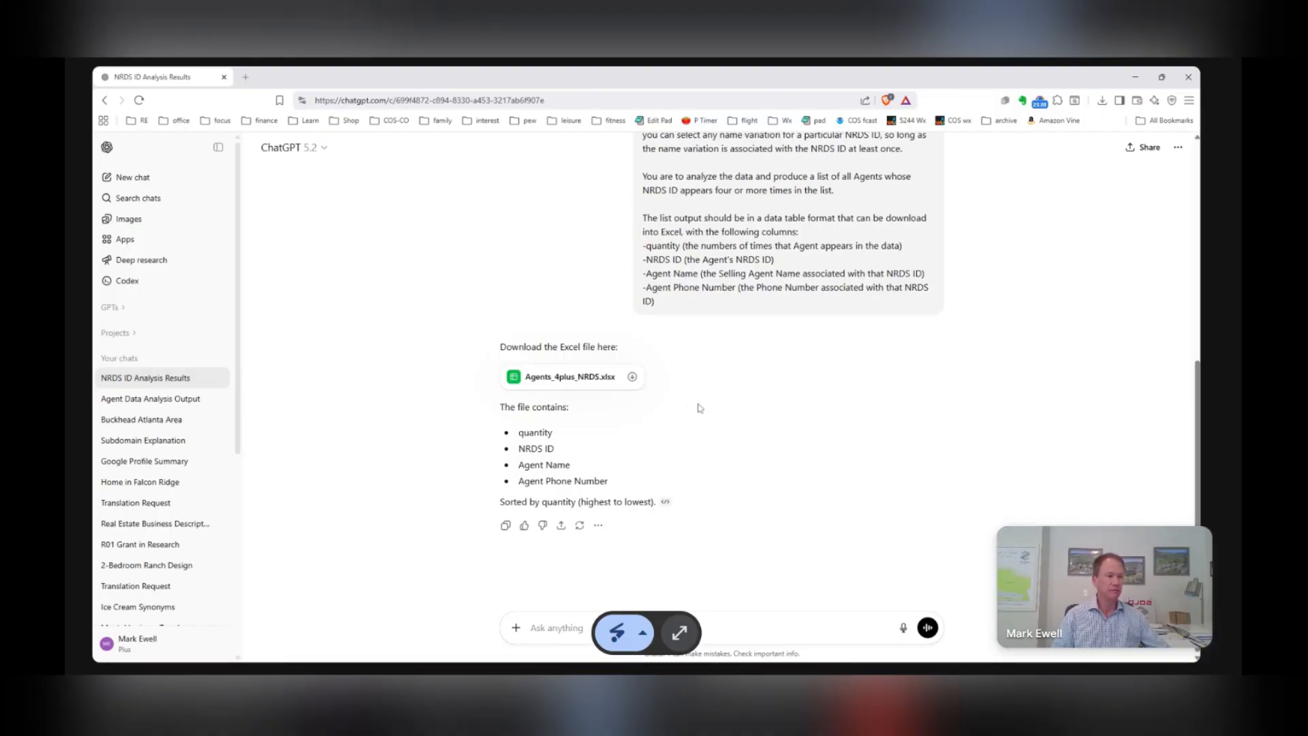
left_click(633, 379)
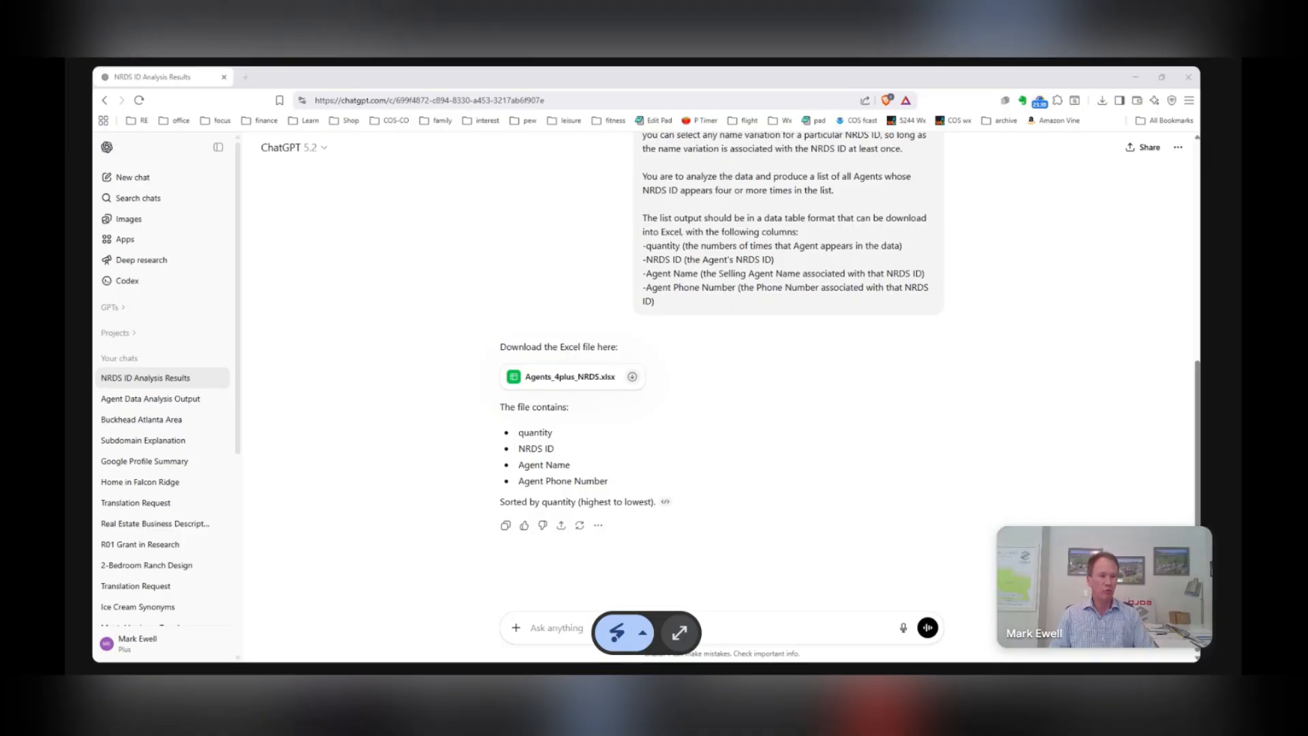
left_click(408, 329)
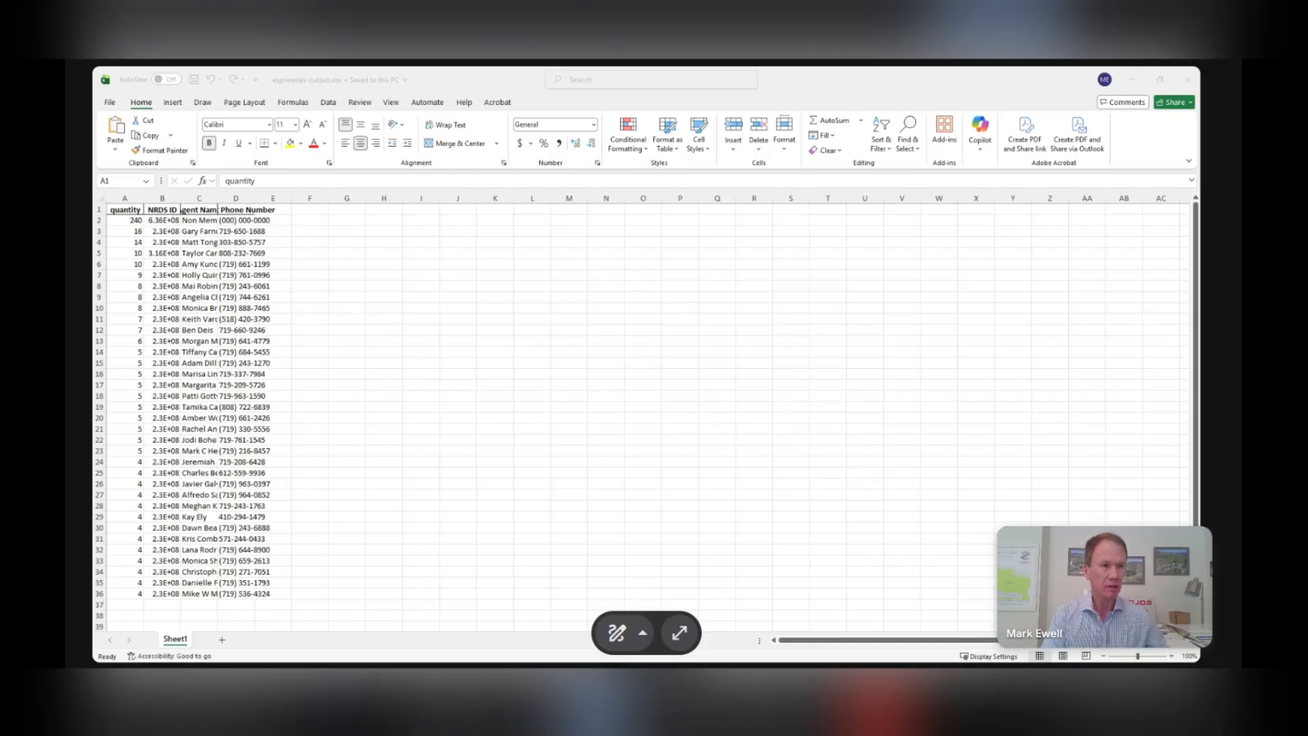
Widen the NRDS ID, Agent Name and Agent Phone Number columns so their contents are readable.
left_click(180, 213)
left_click_drag(180, 197, 391, 205)
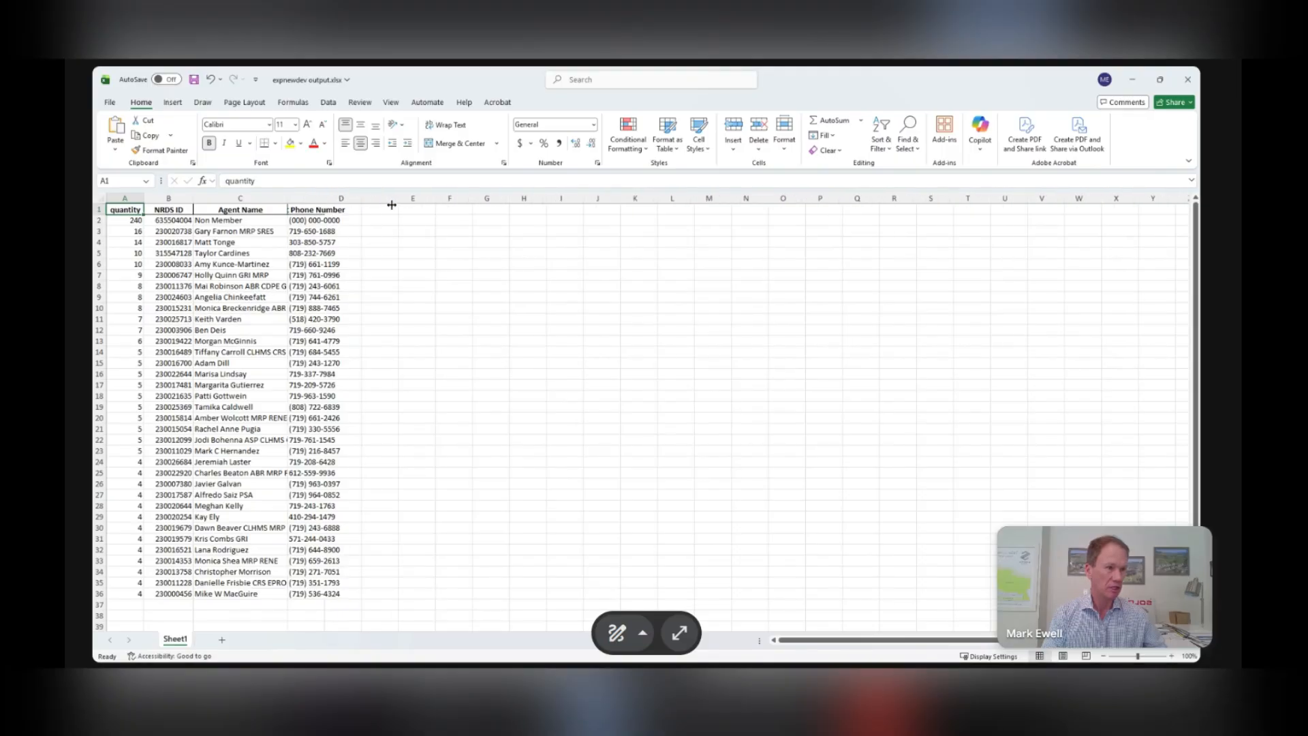
left_click_drag(288, 202, 316, 205)
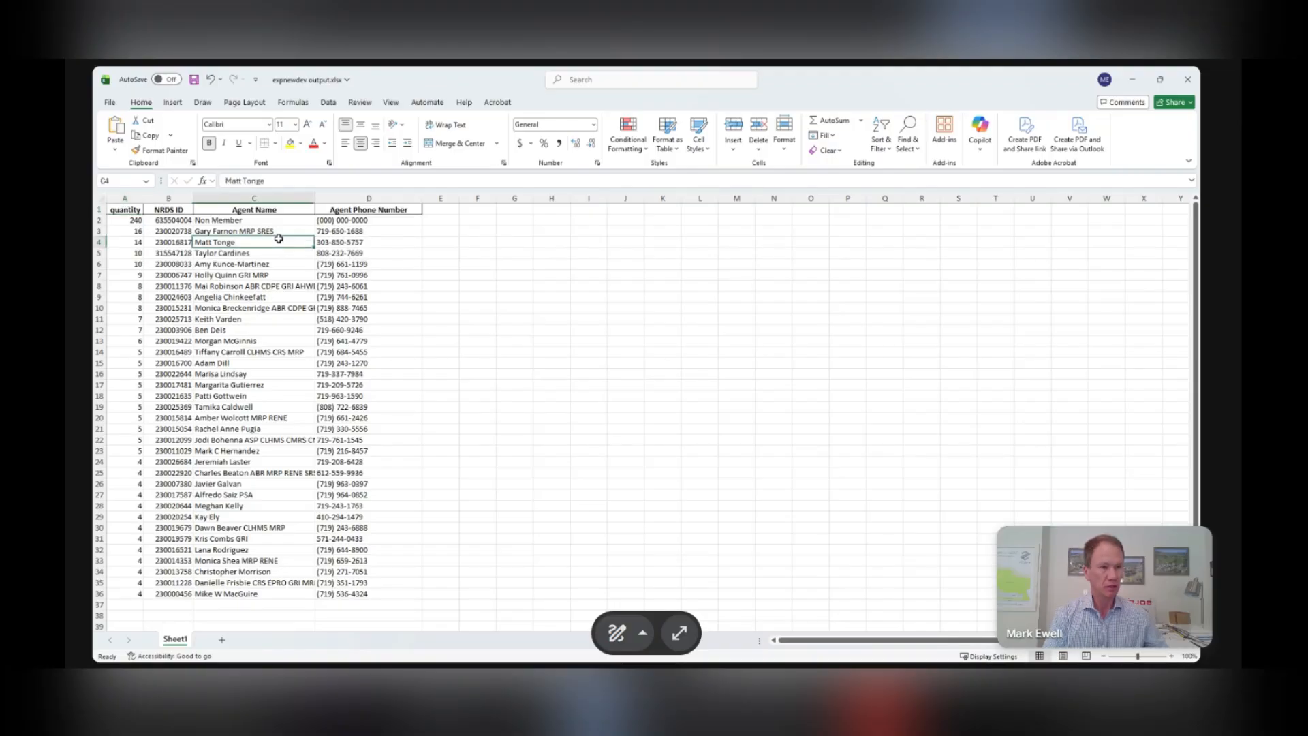
left_click(169, 221)
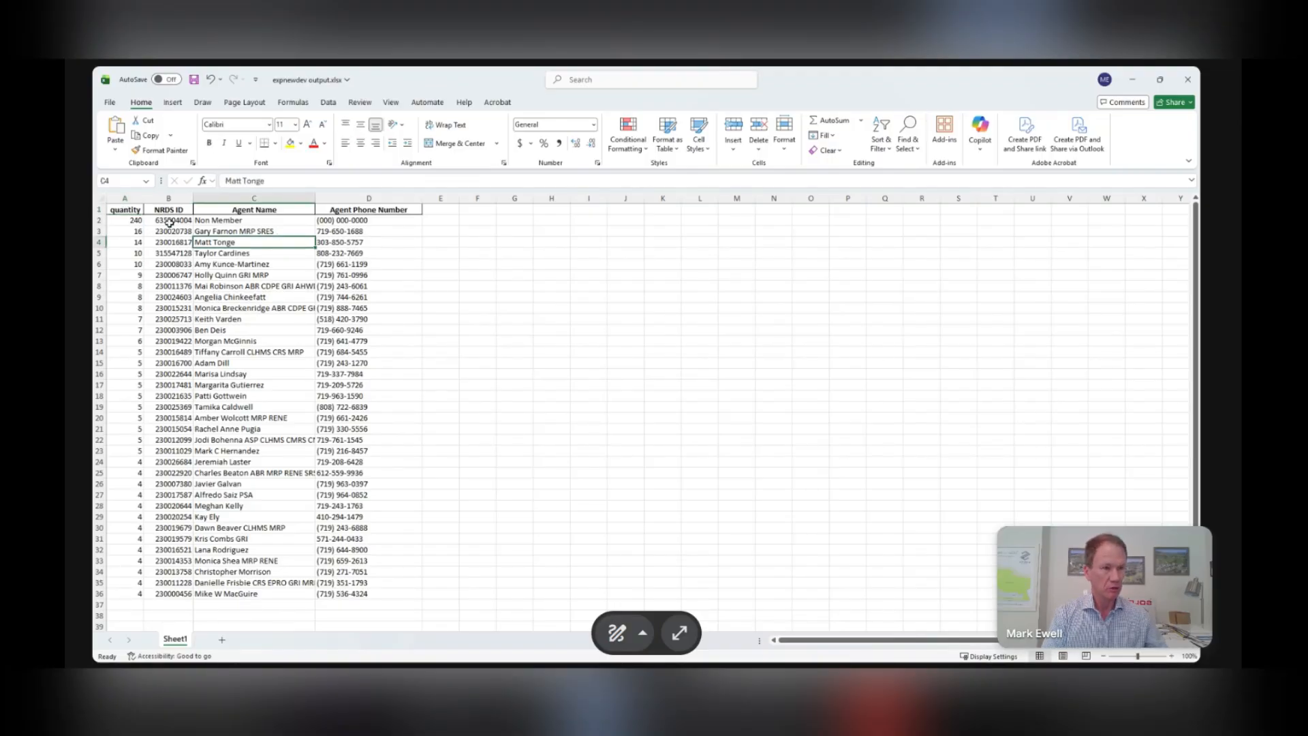
Delete the Non Member entry in row 2 of the agent list.
left_click(99, 220)
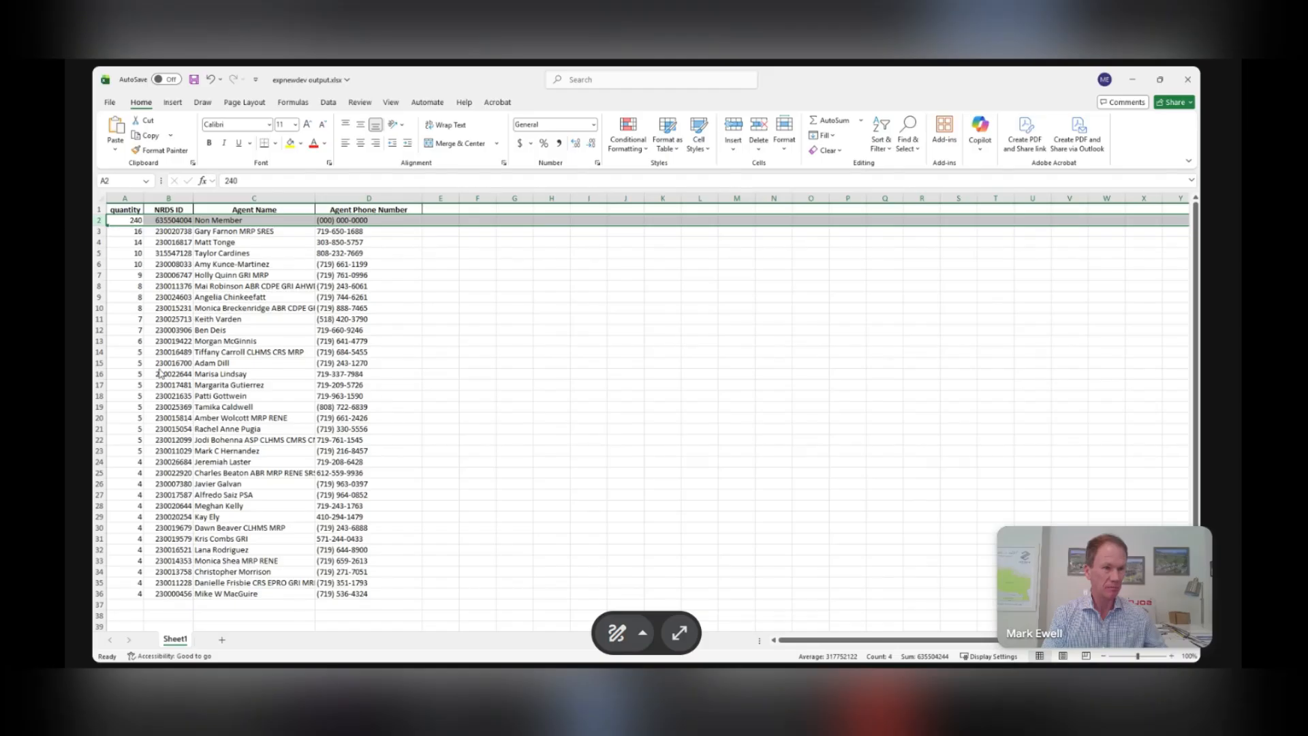
key("ctrl+minus")
left_click(251, 319)
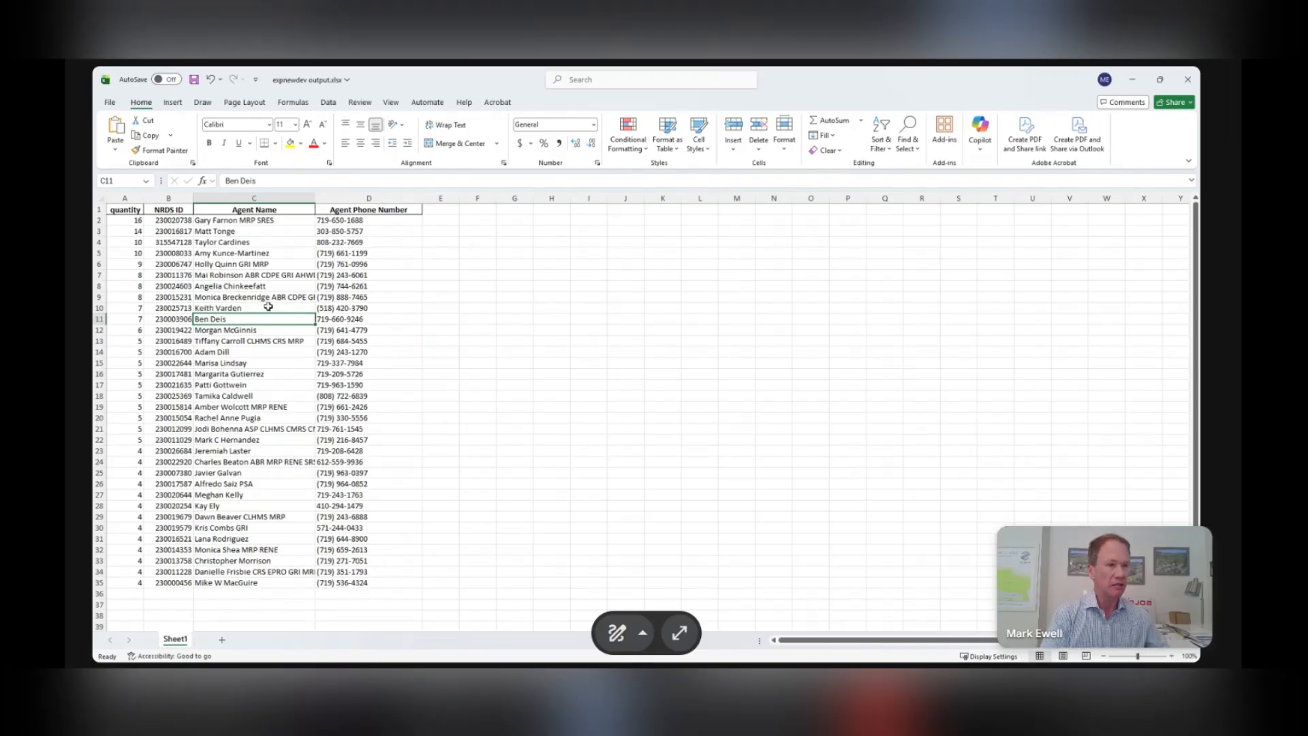
Delete row 3, the agent with a quantity of 14, from the list.
left_click(242, 233)
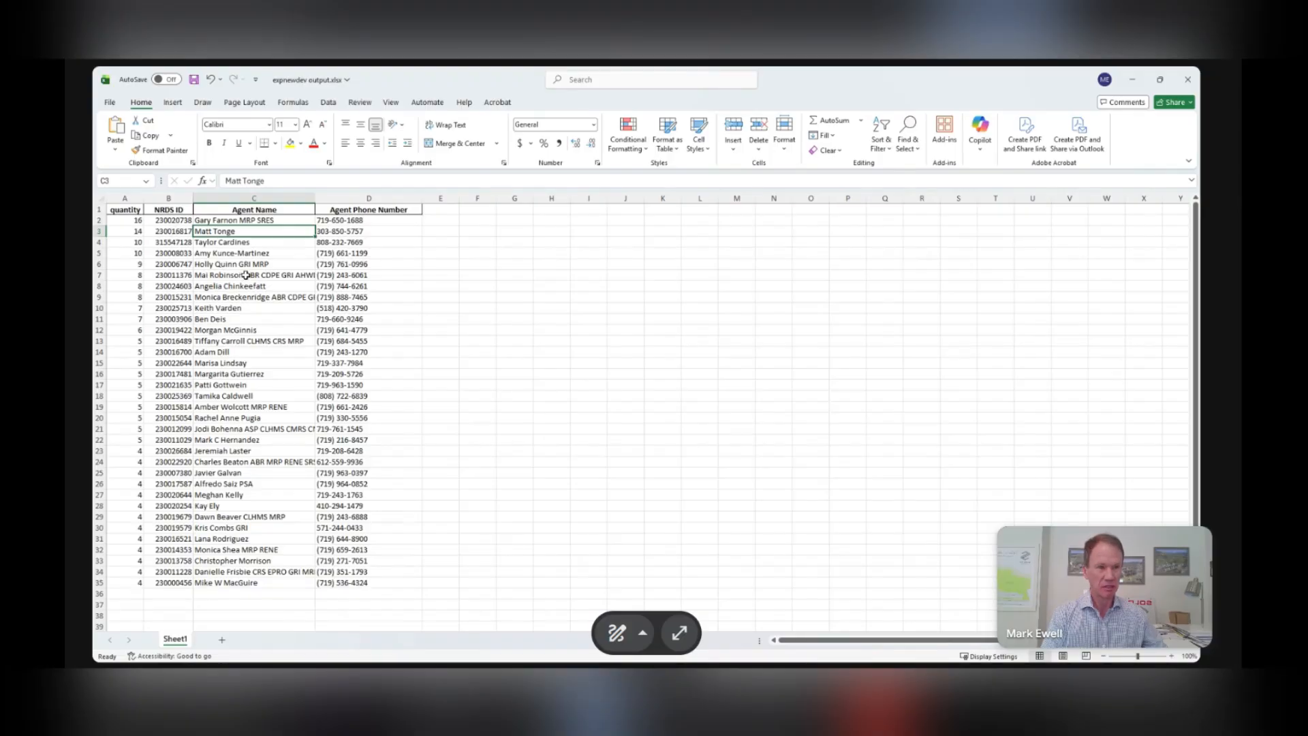
left_click(97, 231)
key("ctrl+minus")
left_click(272, 350)
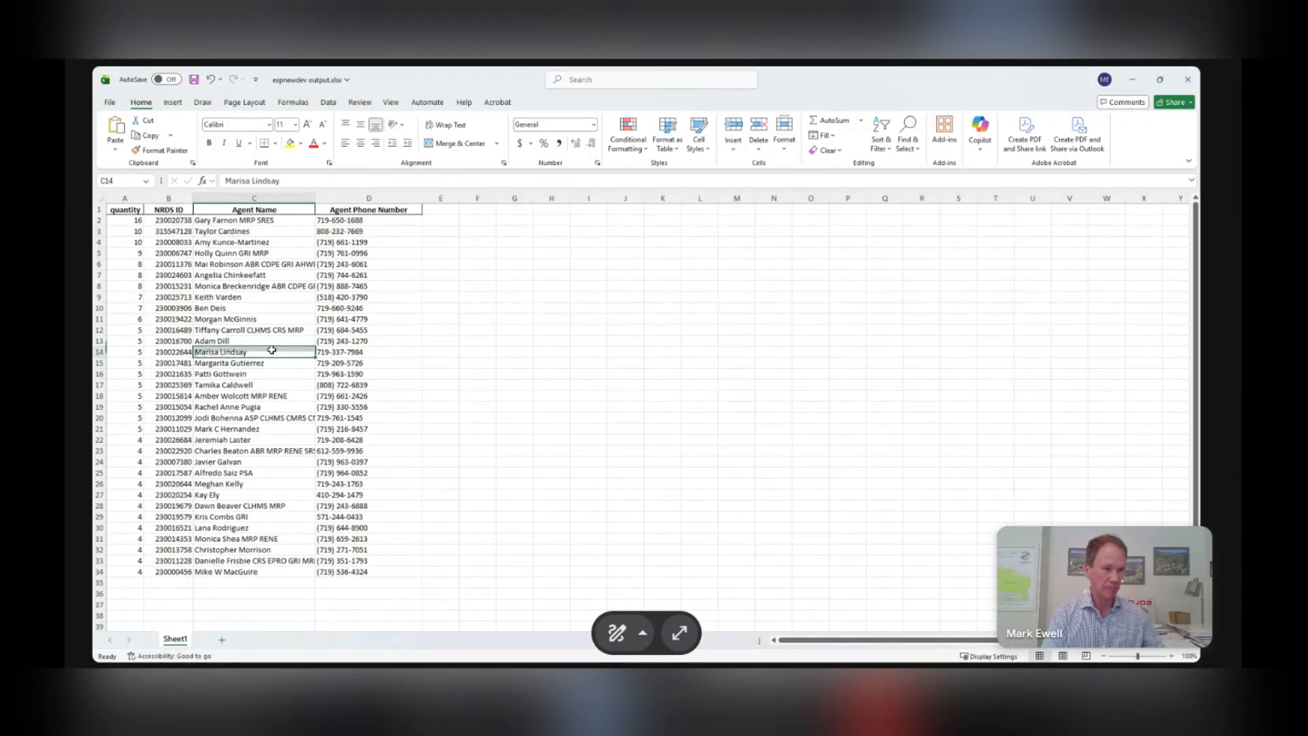
Remove the agent in row 24, one of those with a quantity of 4, from the list.
left_click(244, 462)
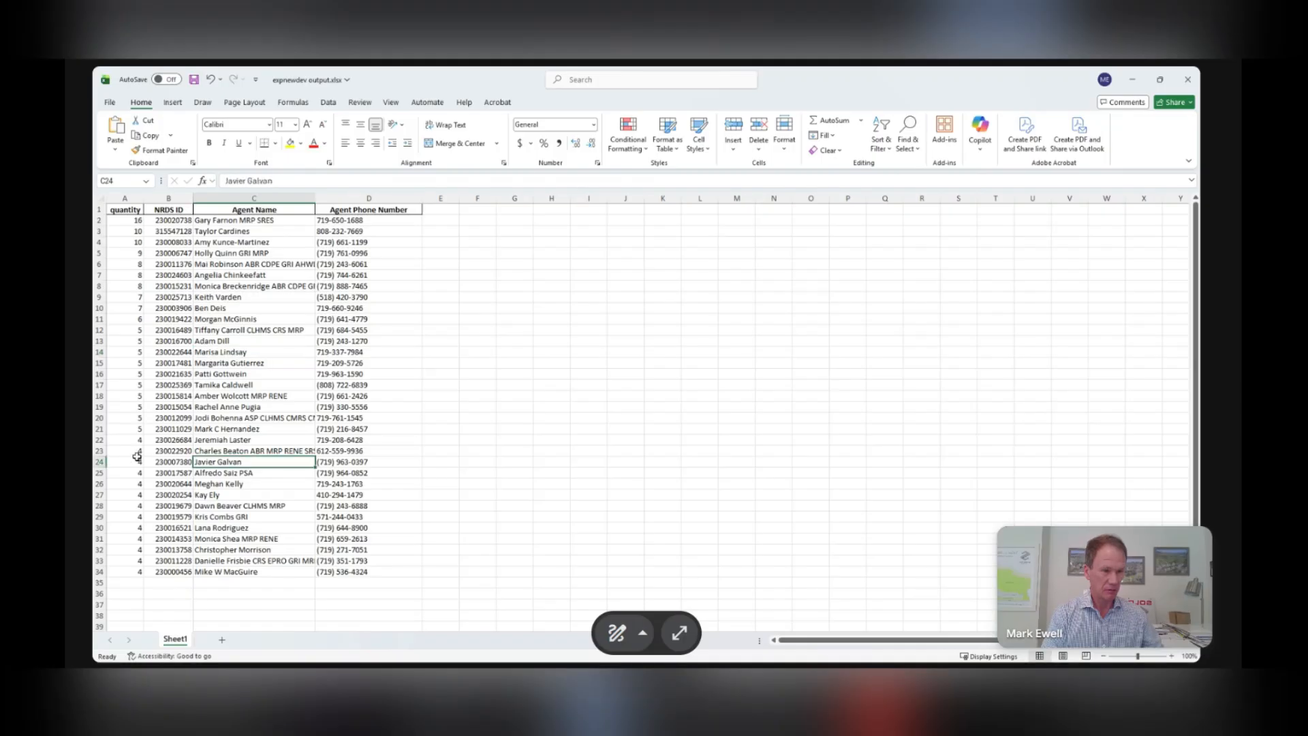
left_click(99, 462)
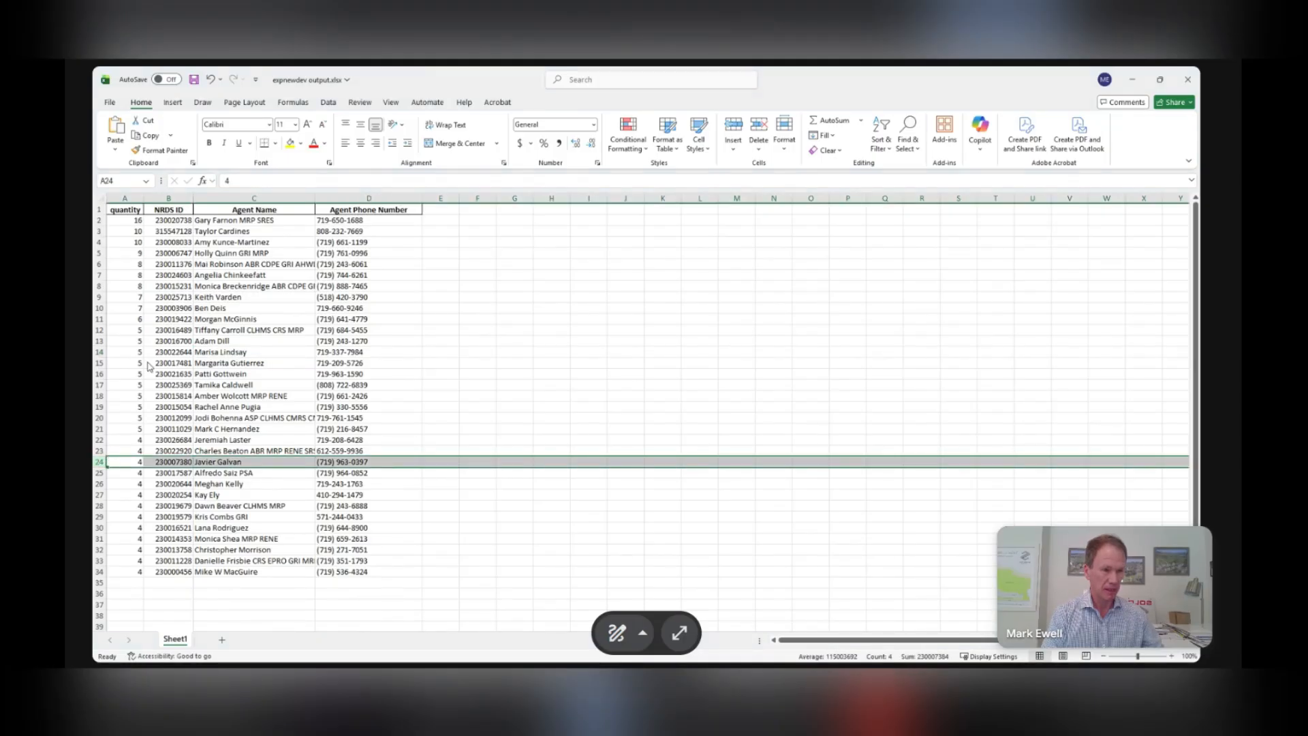
key("ctrl+minus")
left_click(277, 387)
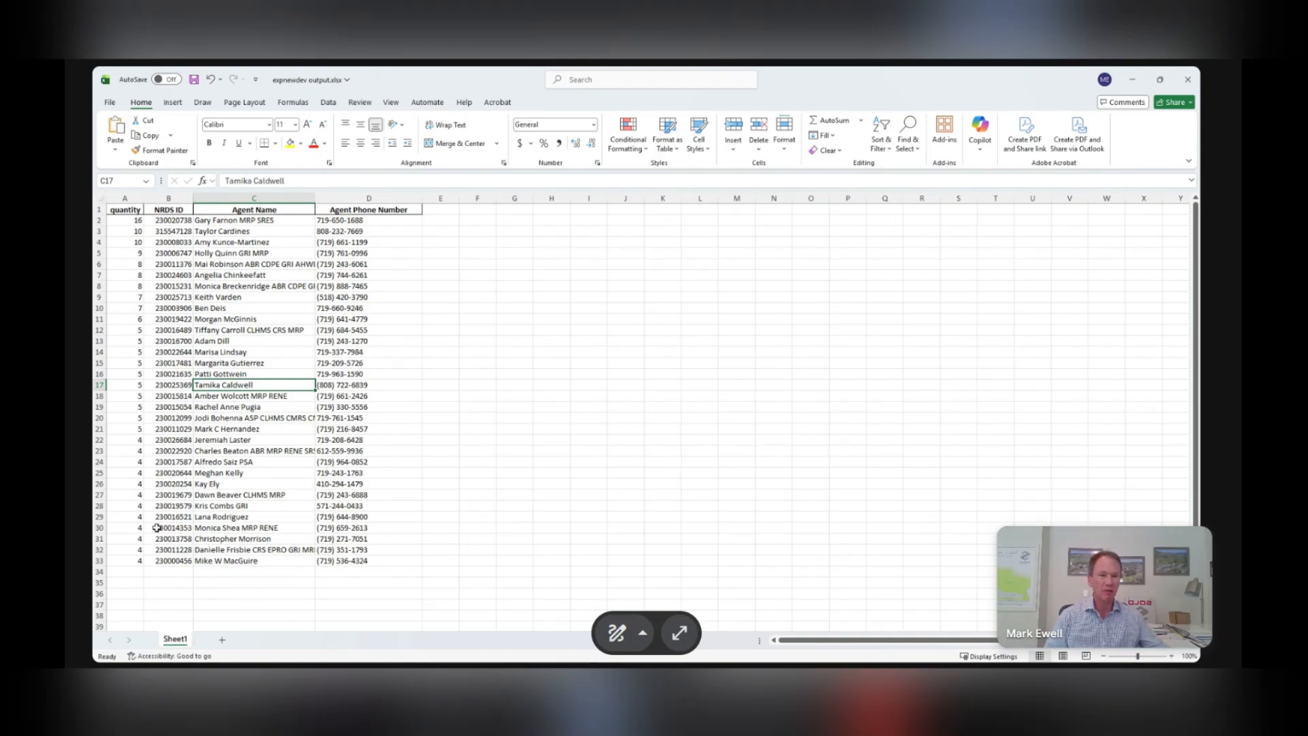
Check the count and sum of the quantity values in A2:A33, and clear the selection.
left_click(136, 561)
left_click_drag(136, 560, 132, 223)
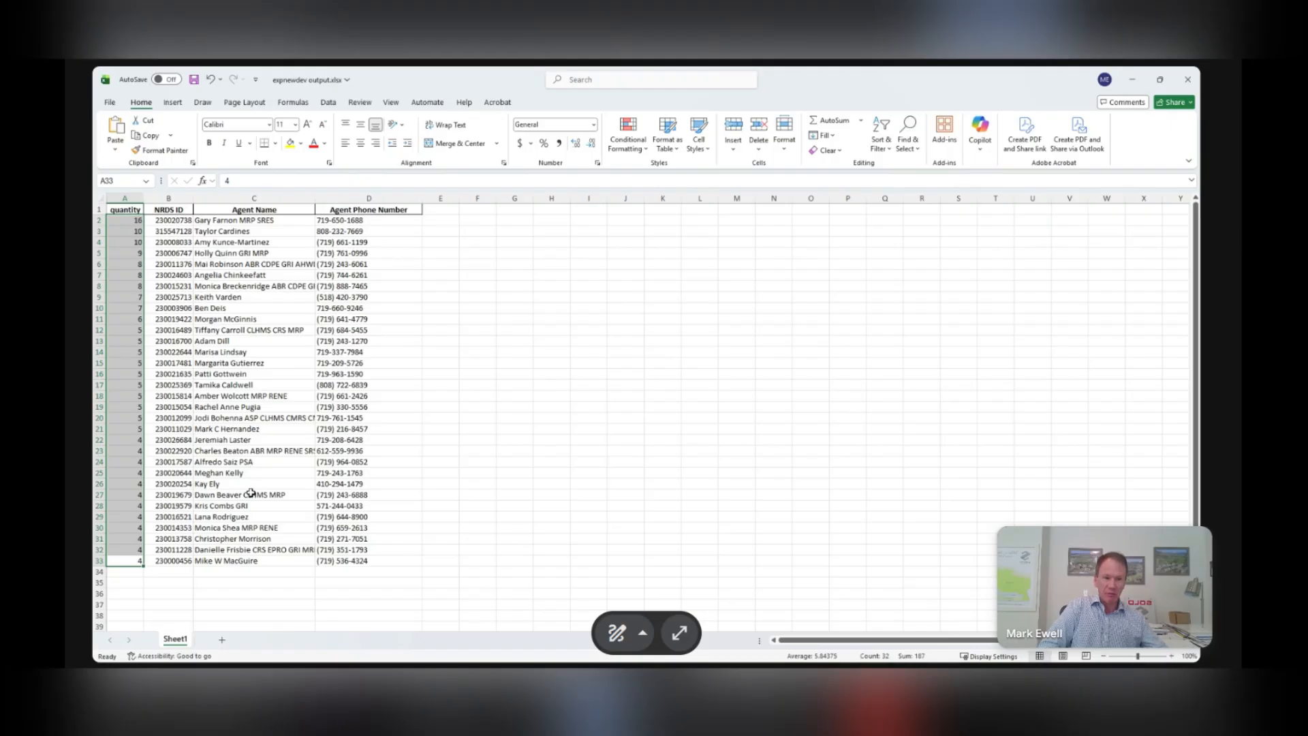
left_click(498, 475)
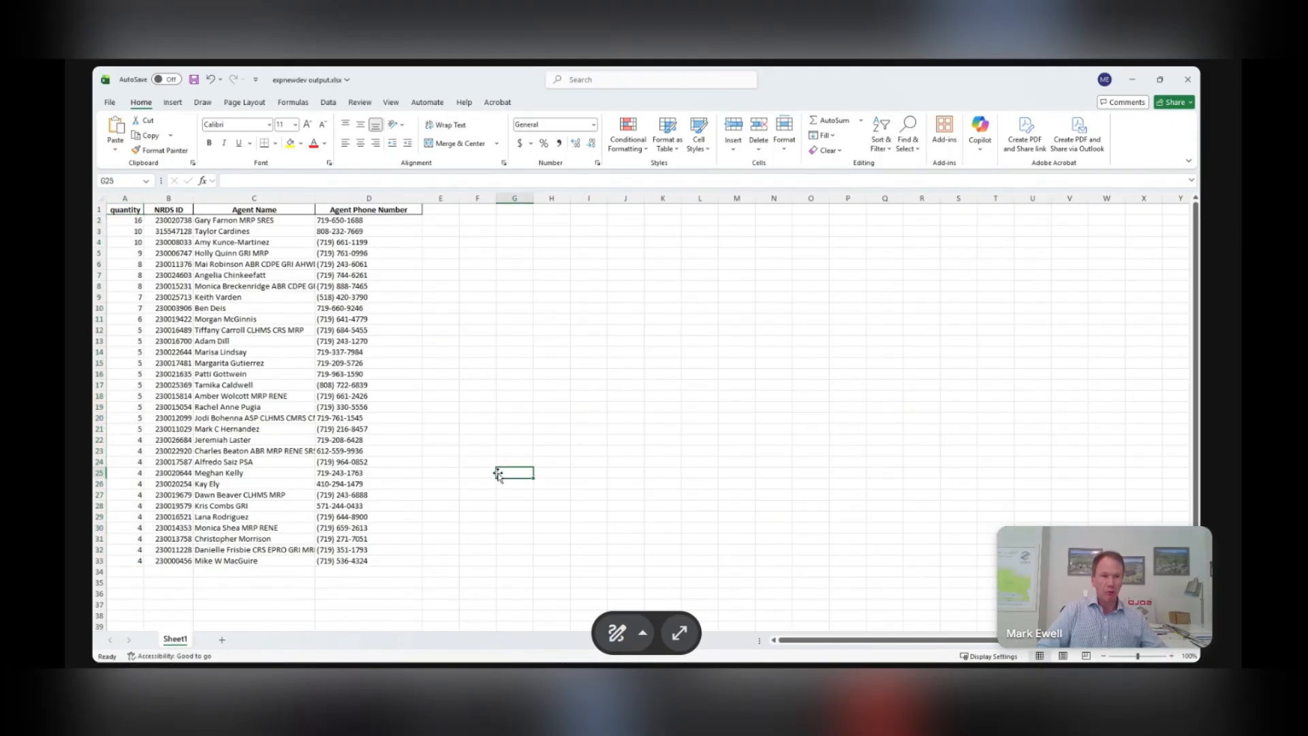